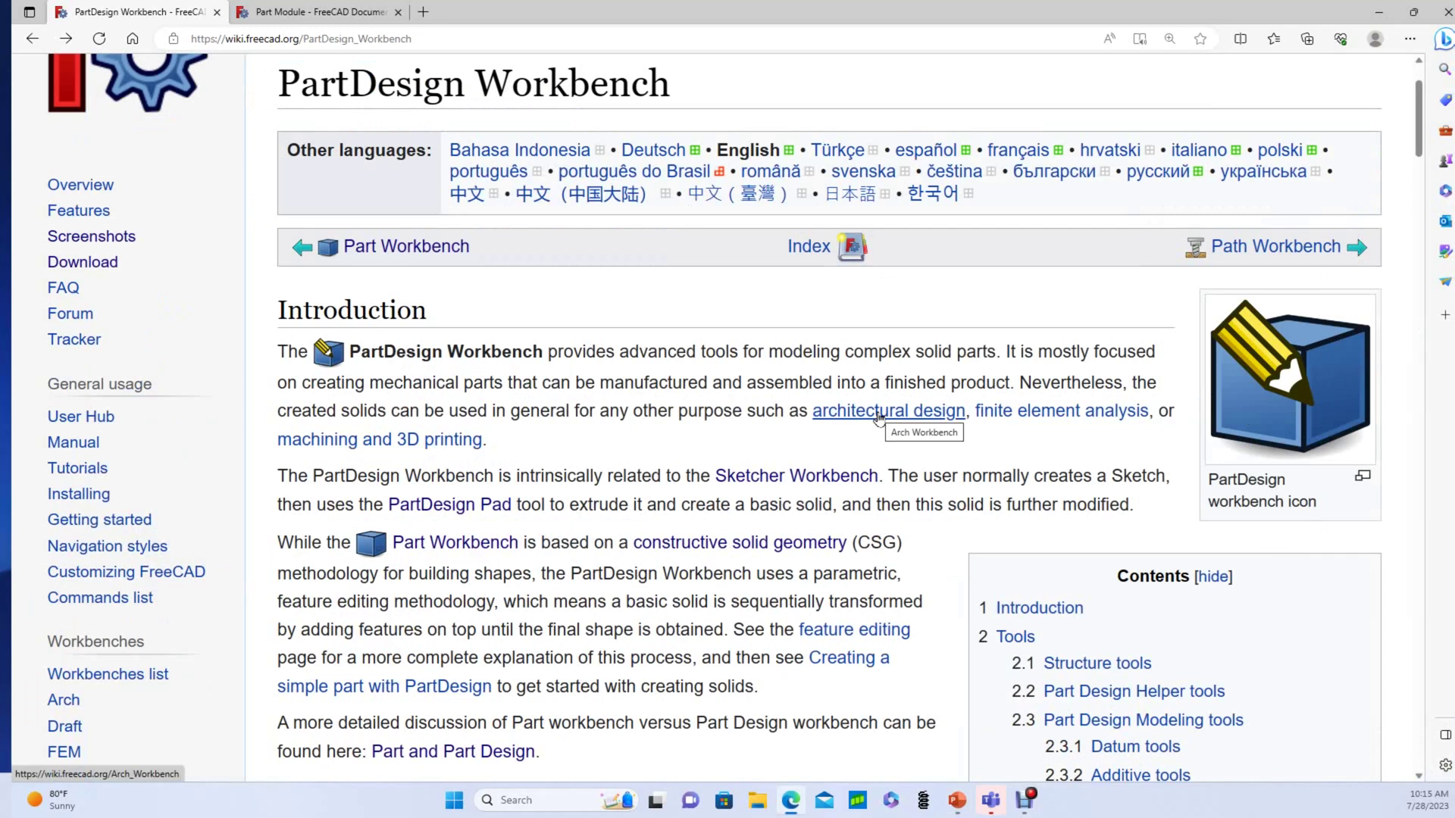
# - On the PartDesign page, highlight the sentences on Part's CSG approach and sequentially transformed solids
pyautogui.scroll(3, 819, 227)
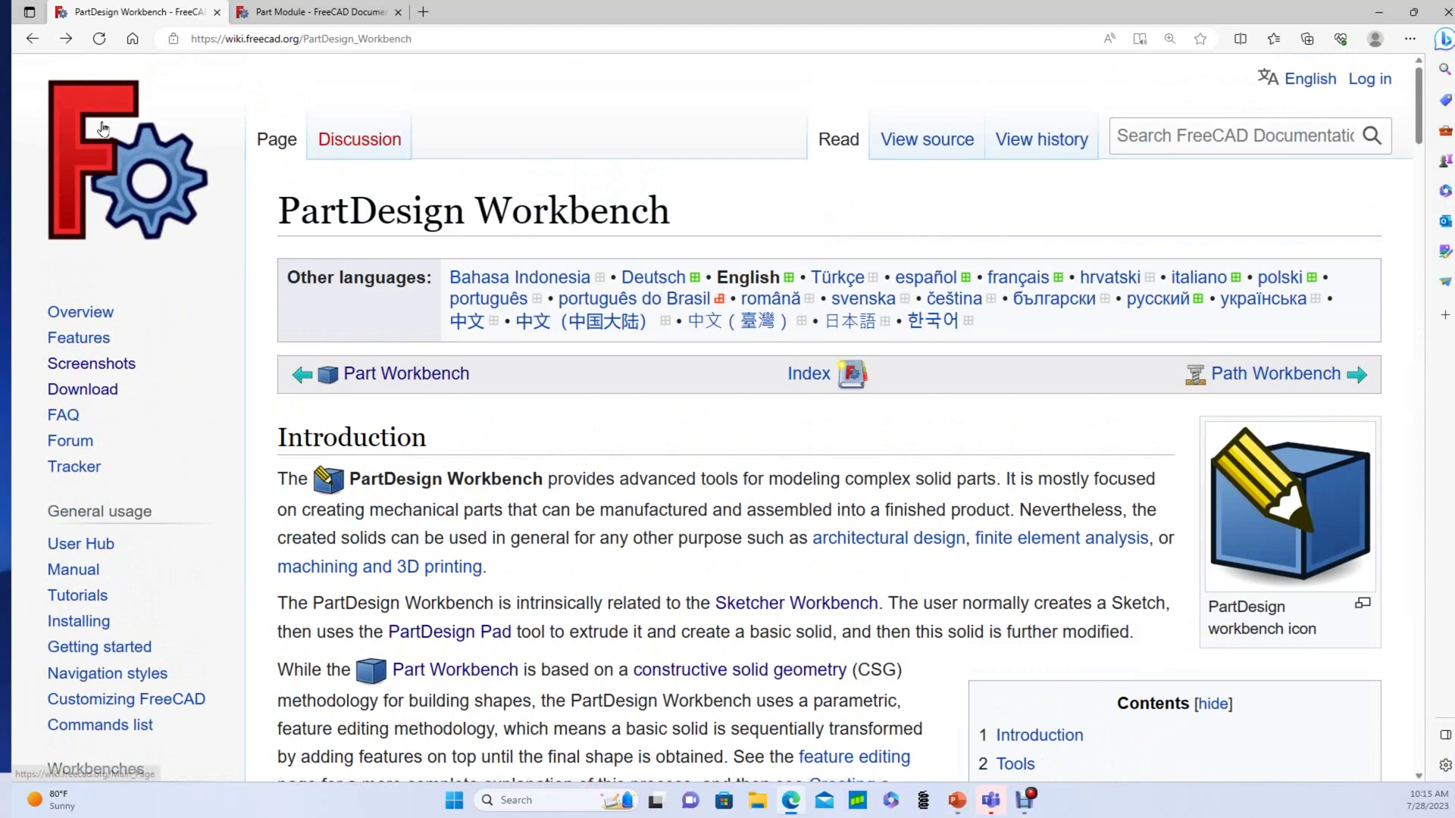
pyautogui.scroll(-4, 99, 303)
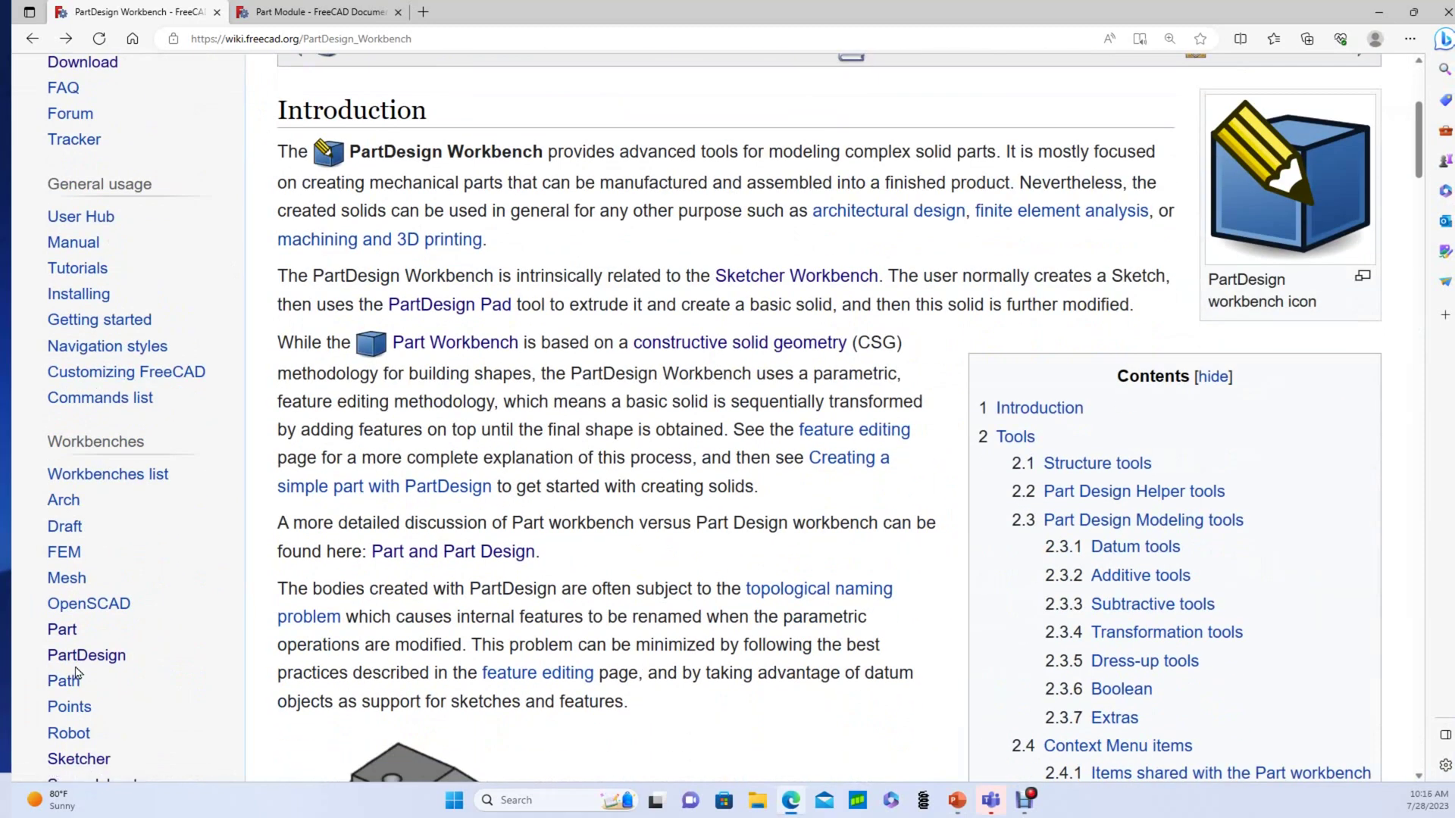
pyautogui.scroll(4, 68, 663)
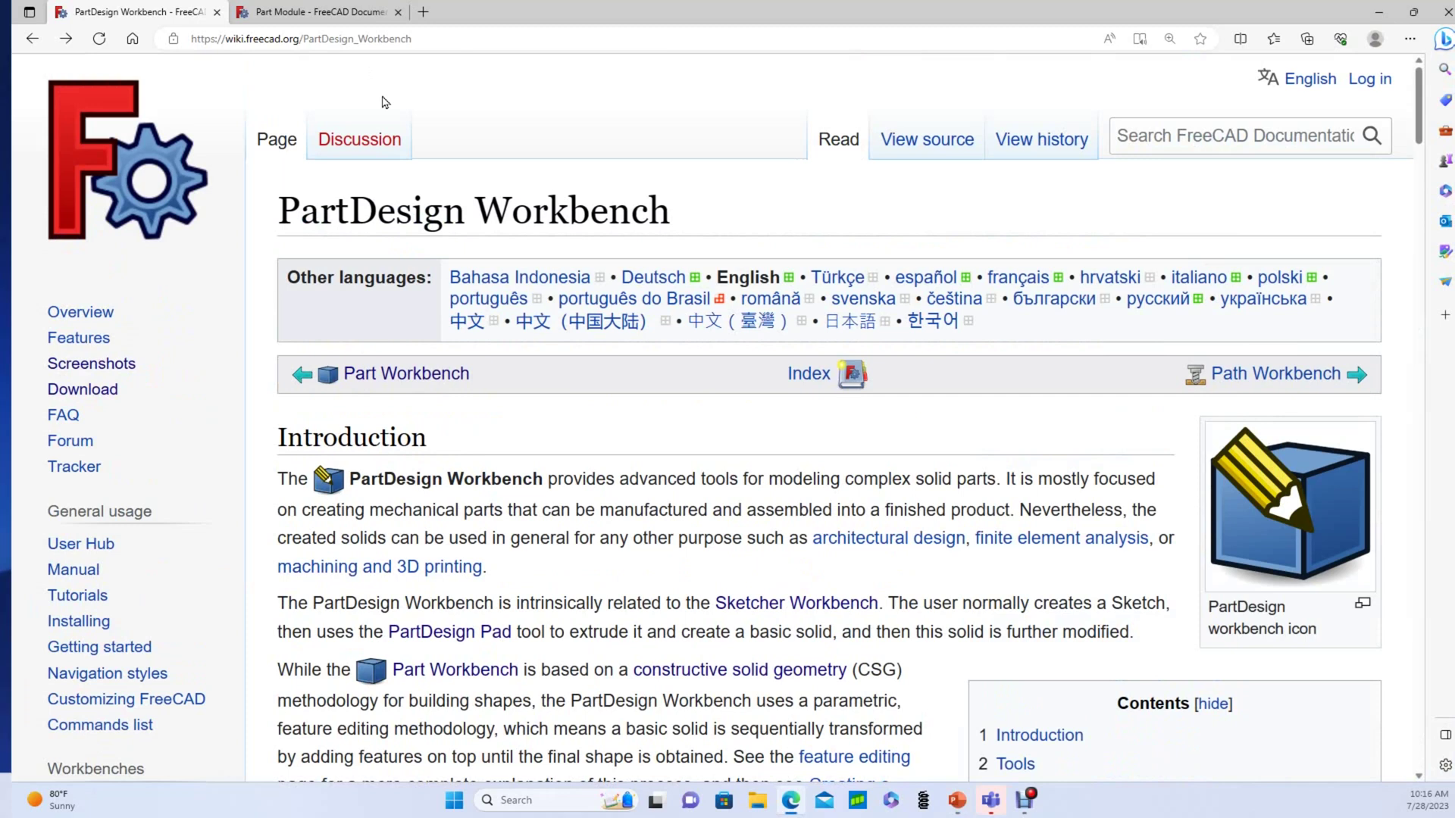
pyautogui.scroll(-4, 605, 250)
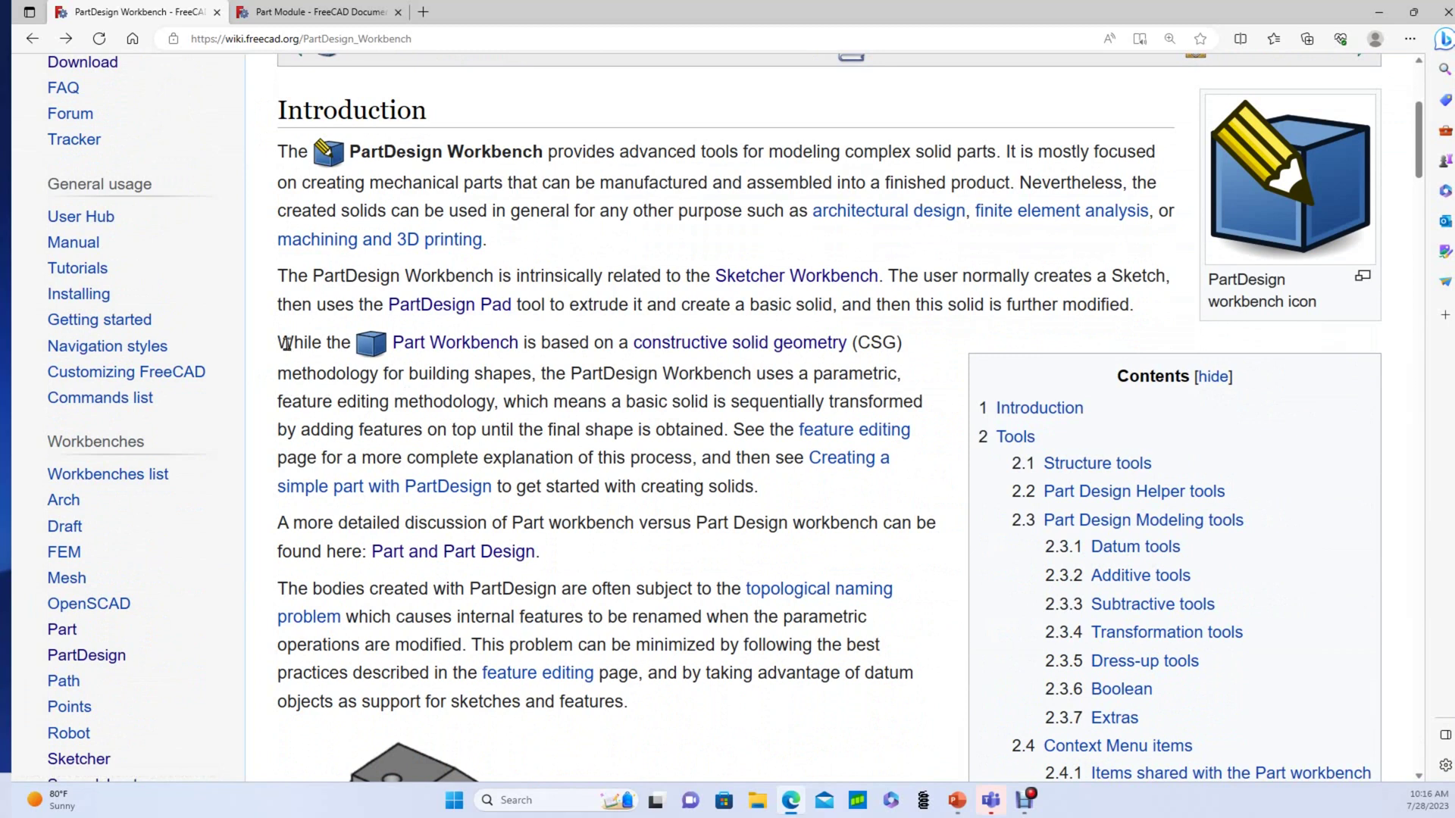
pyautogui.moveTo(277, 344); pyautogui.dragTo(502, 409)
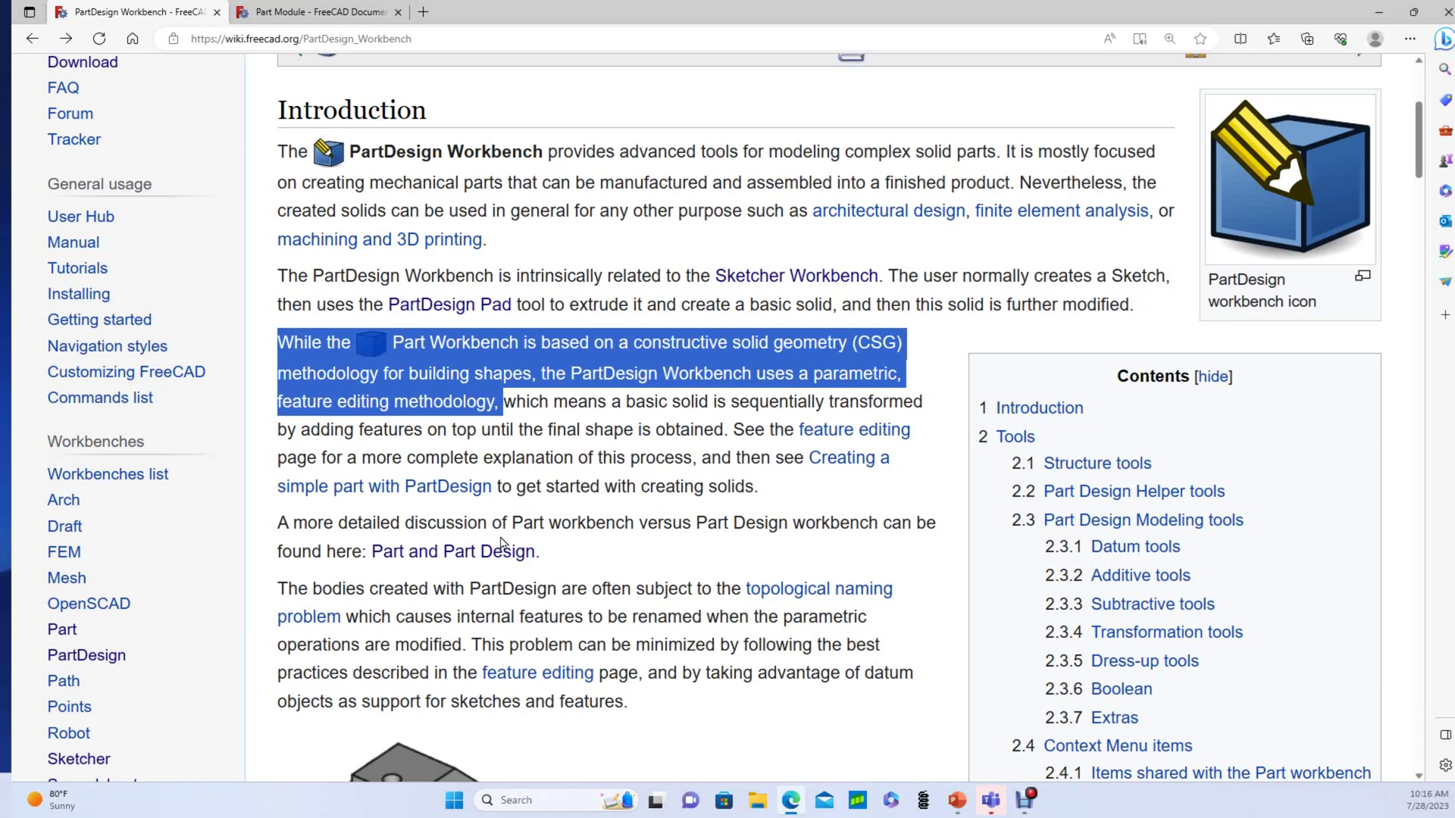
pyautogui.click(501, 407)
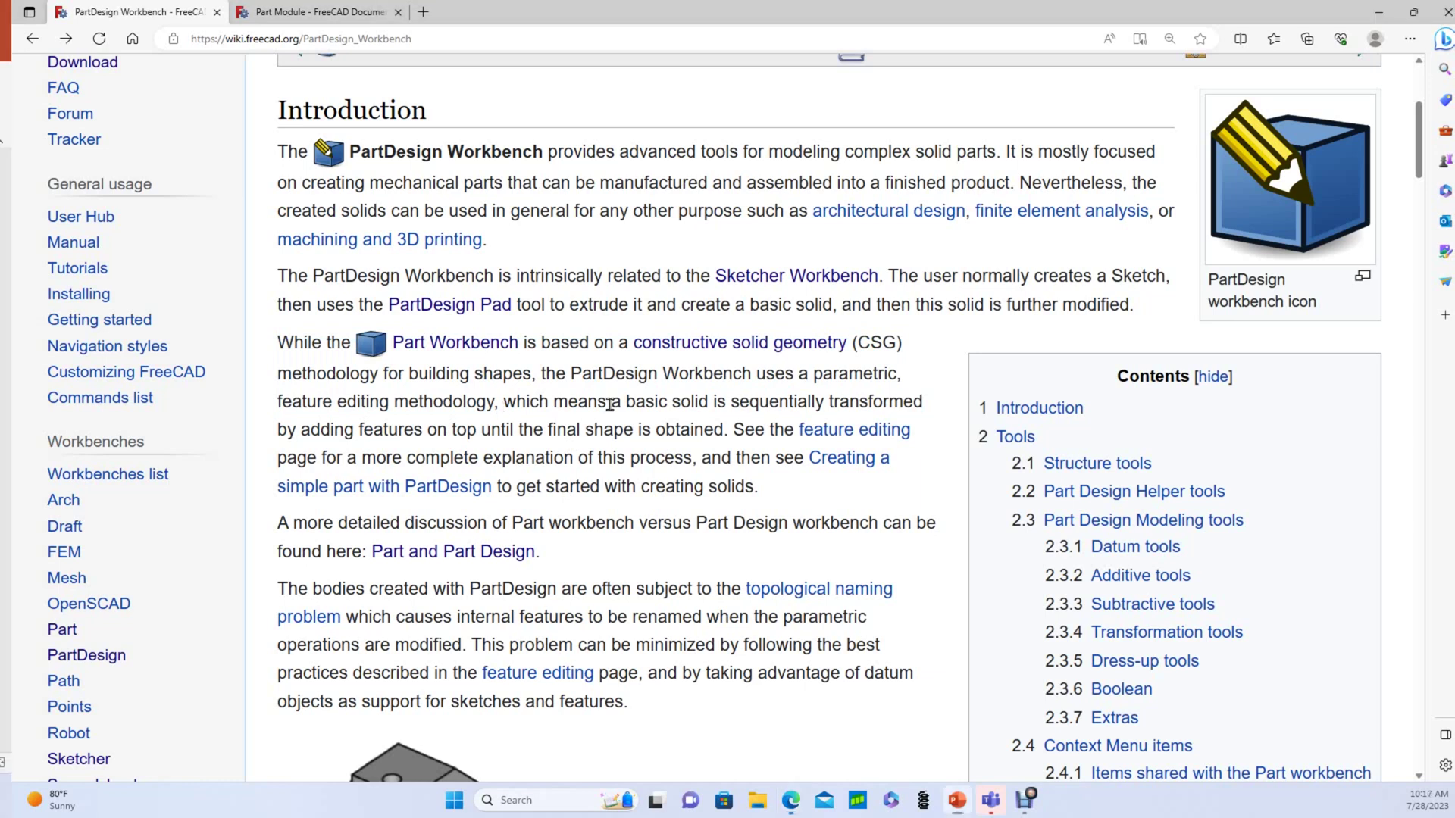
pyautogui.moveTo(611, 402); pyautogui.dragTo(651, 427)
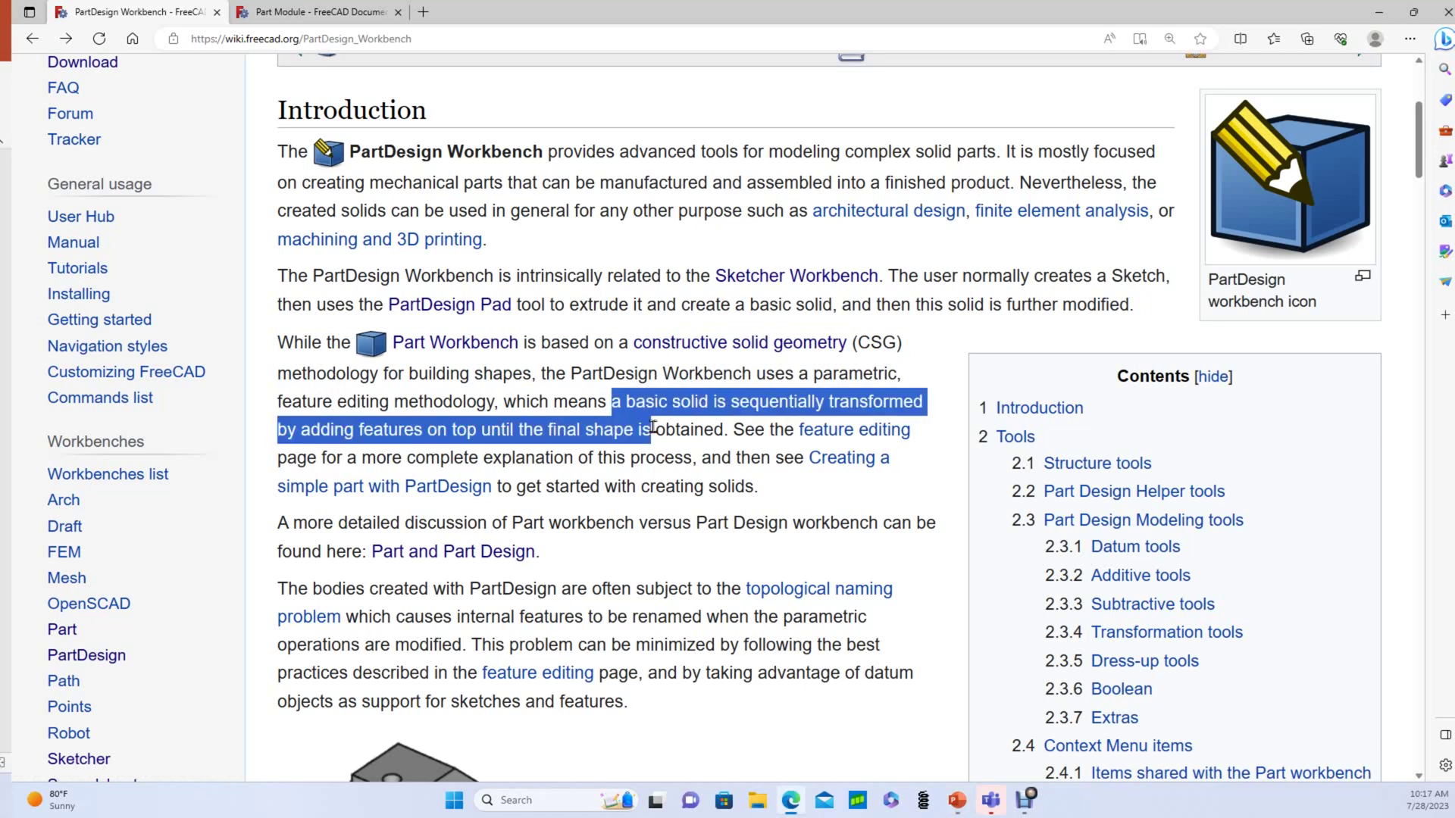
pyautogui.moveTo(651, 427); pyautogui.dragTo(722, 432)
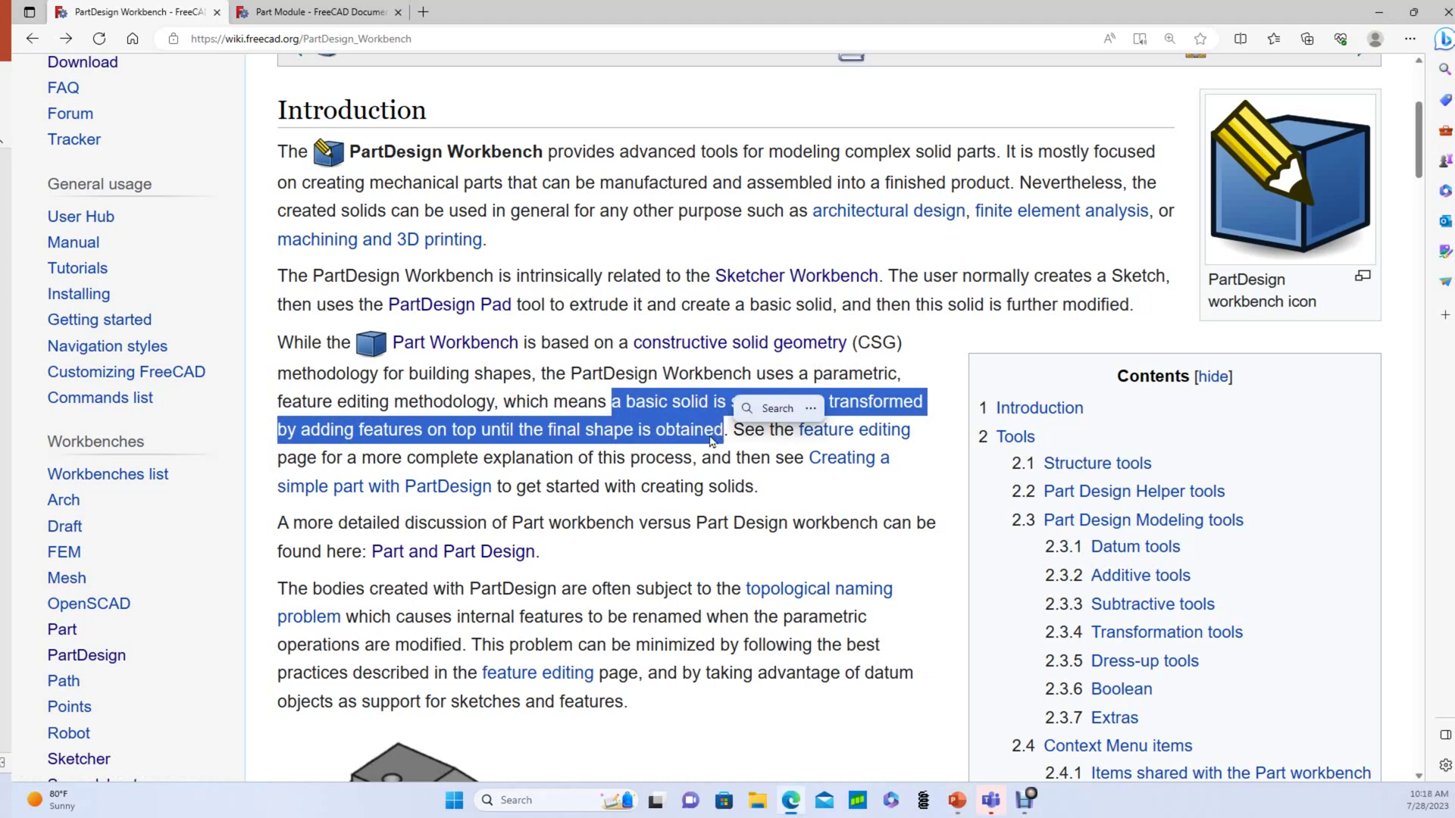
pyautogui.click(520, 480)
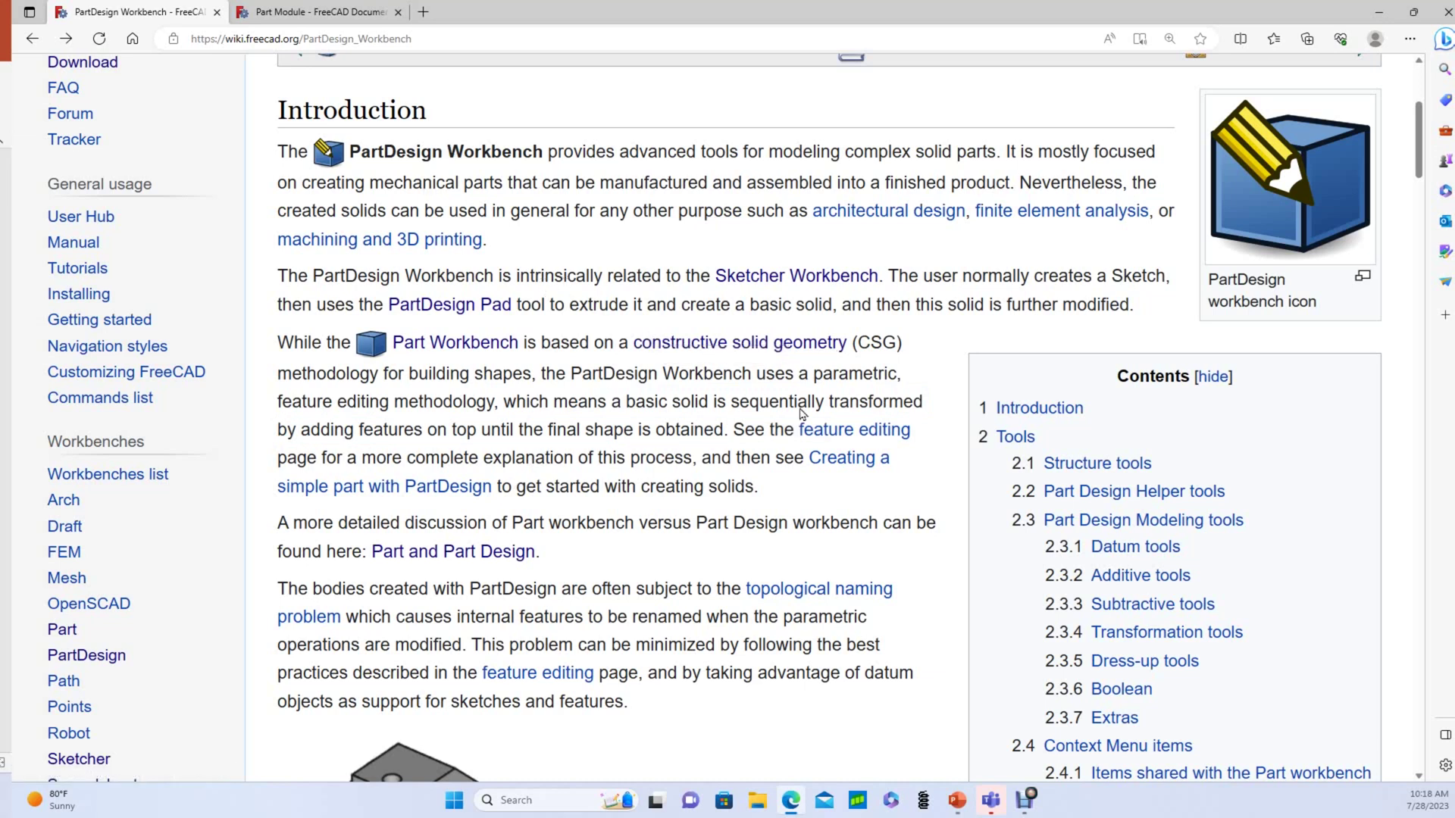
# - View the Constructive solid geometry article's Union/Common/Cut example, then return to PartDesign Workbench
pyautogui.click(750, 343)
pyautogui.scroll(-12, 1070, 375)
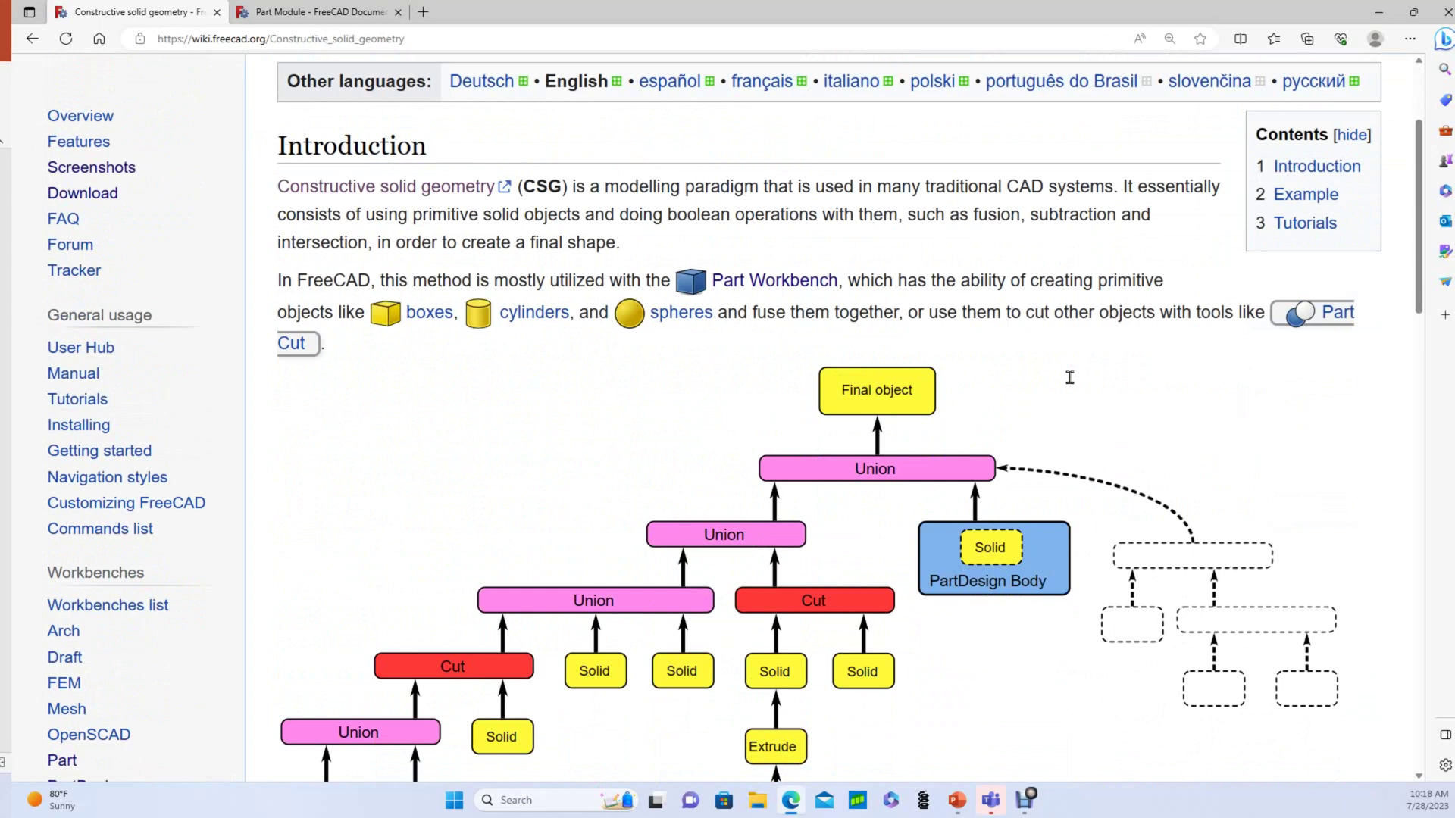
pyautogui.scroll(-3, 1070, 377)
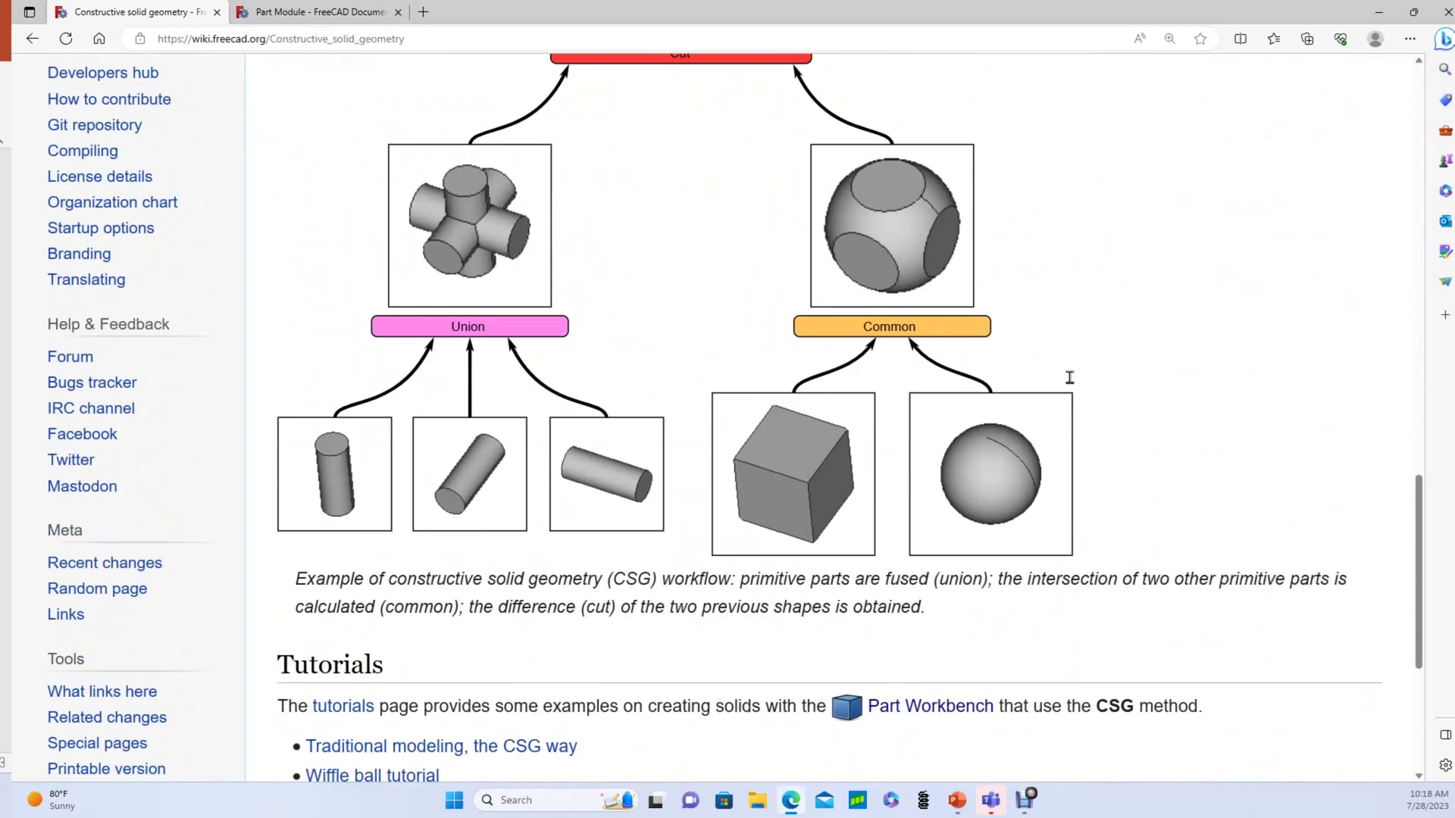
pyautogui.scroll(2, 1070, 377)
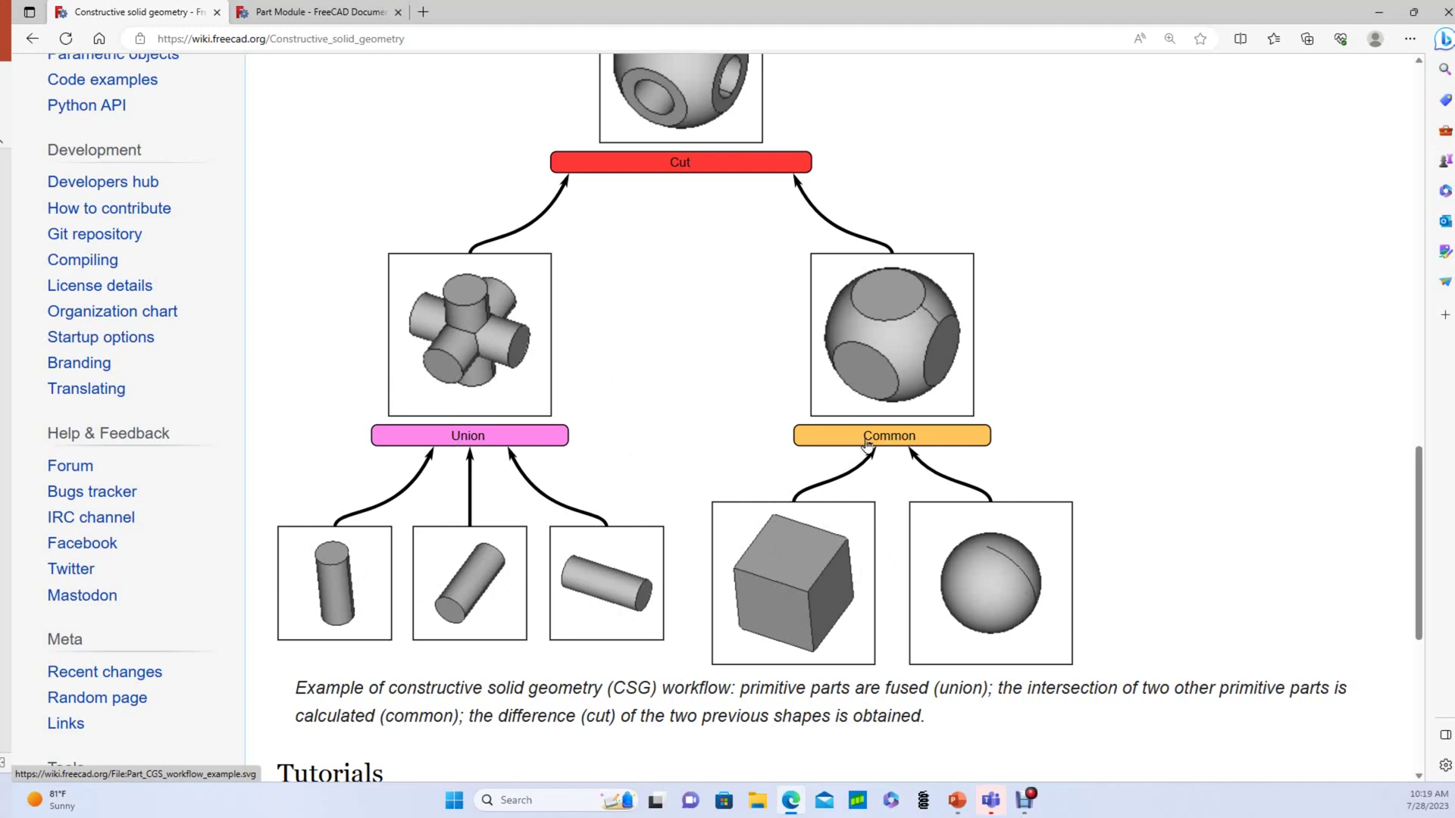
pyautogui.scroll(3, 865, 449)
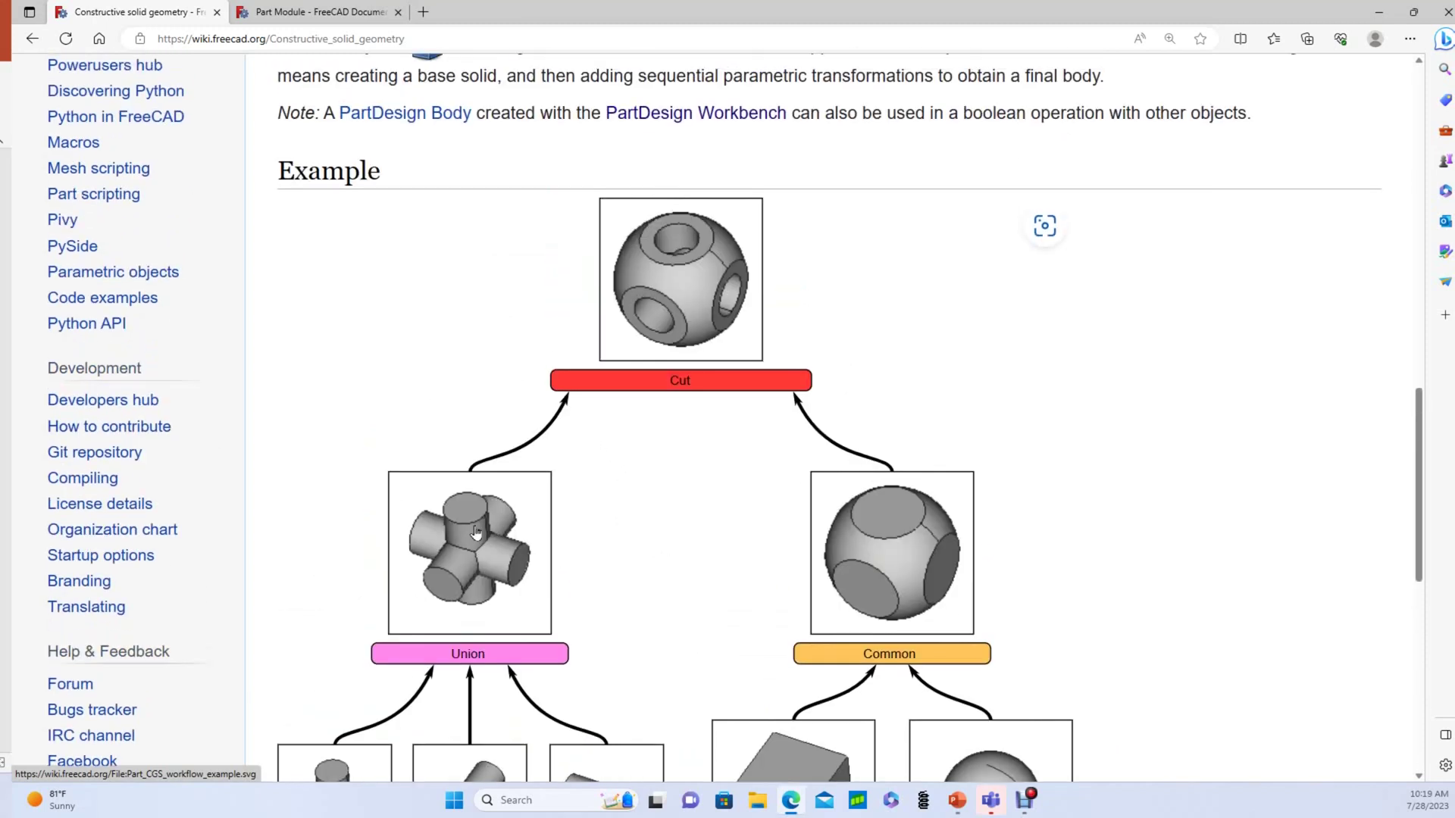
pyautogui.hotkey('alt', 'Left')
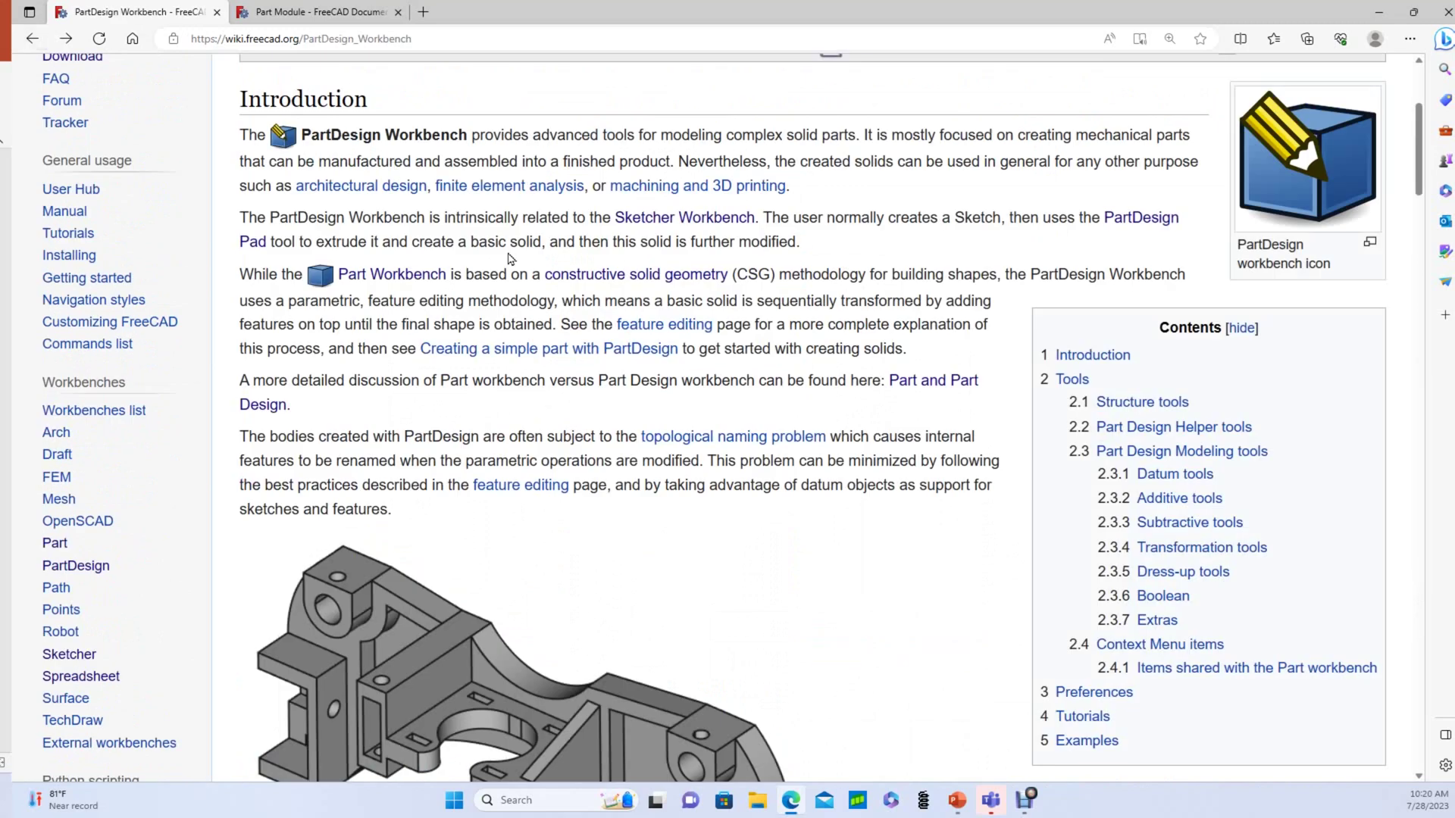
# - Open the Part and Part Design page and highlight its Overview advice against mixing workbenches
pyautogui.scroll(4, 429, 211)
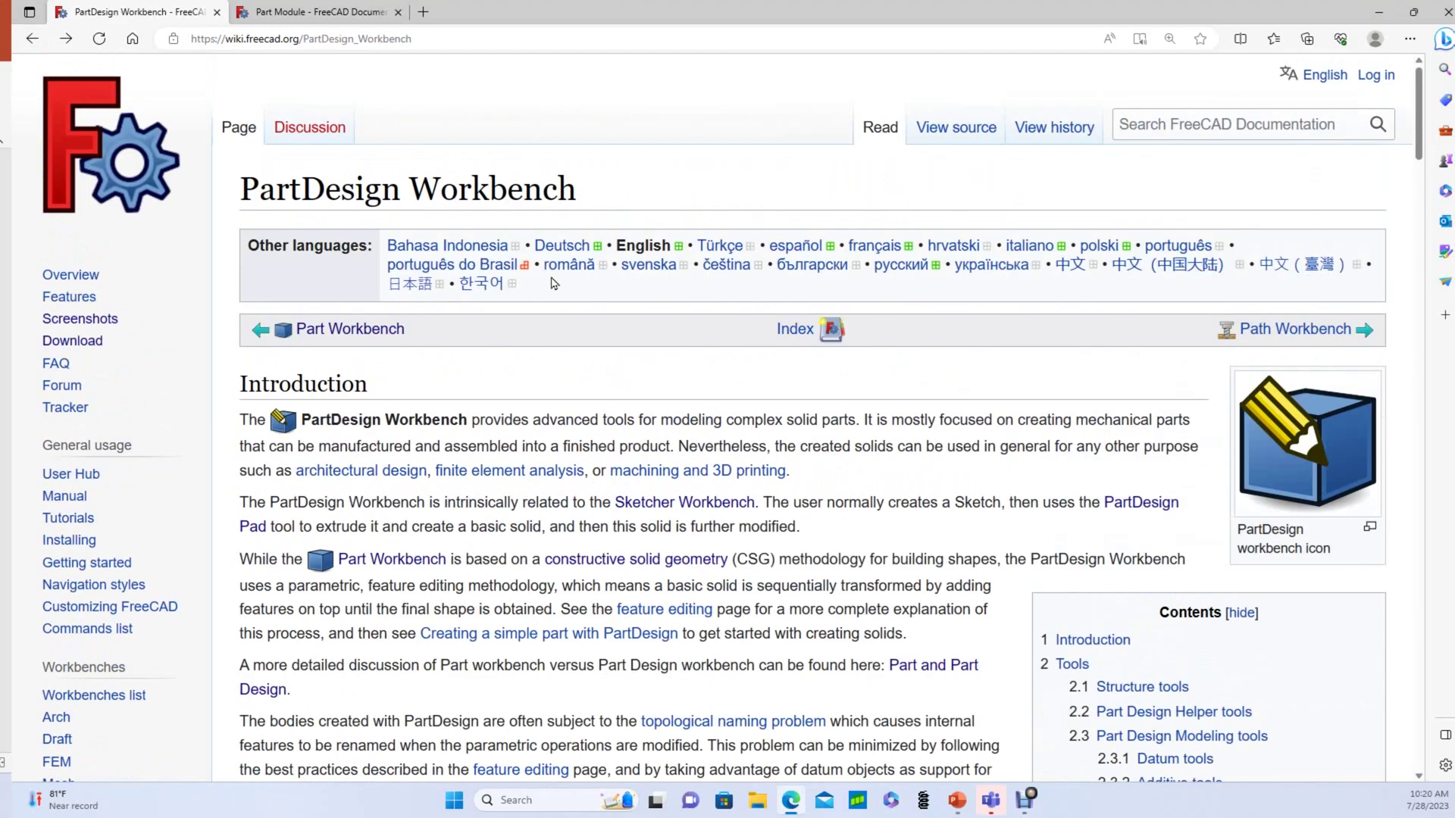
pyautogui.scroll(-3, 587, 246)
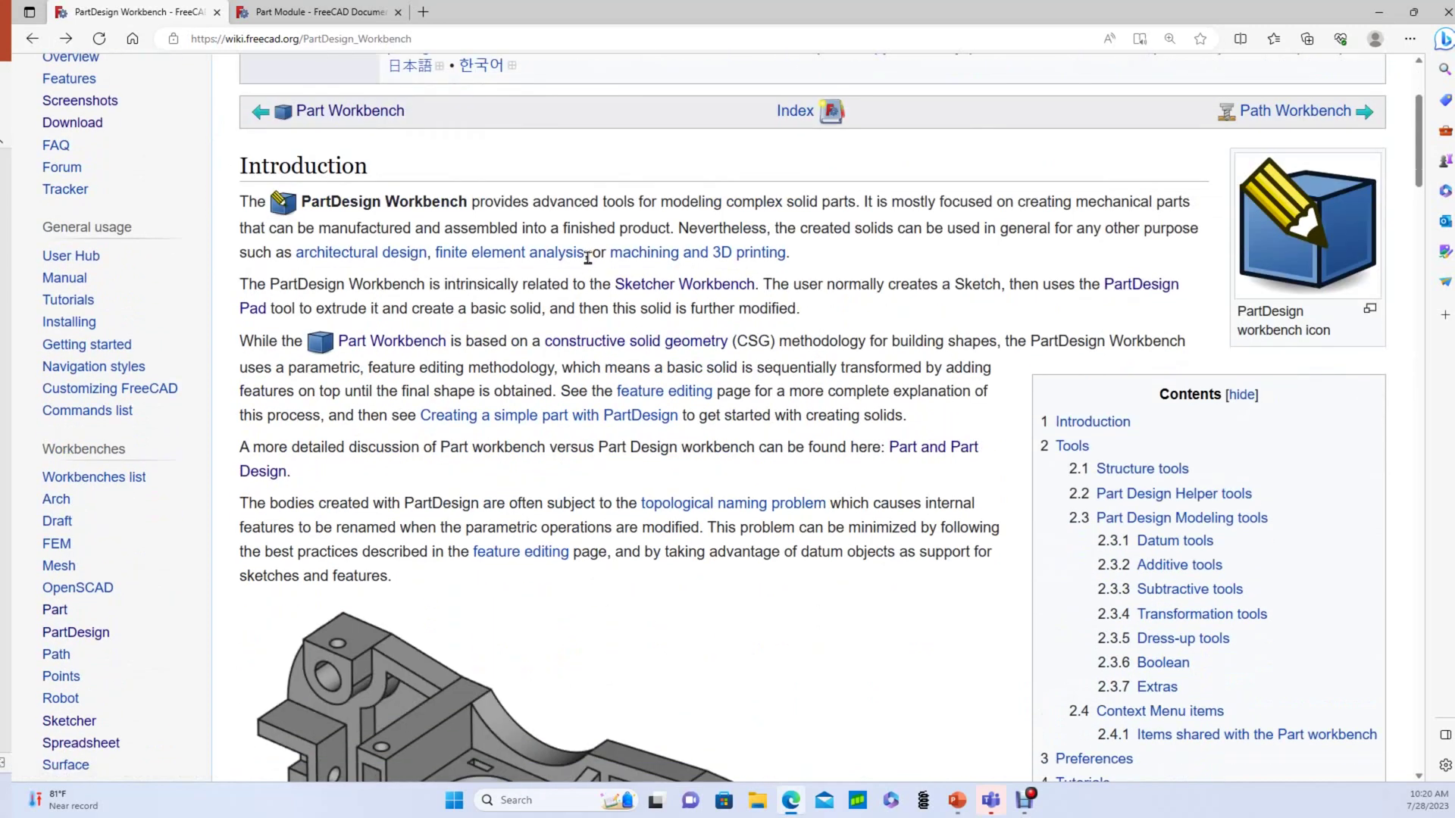
pyautogui.click(920, 453)
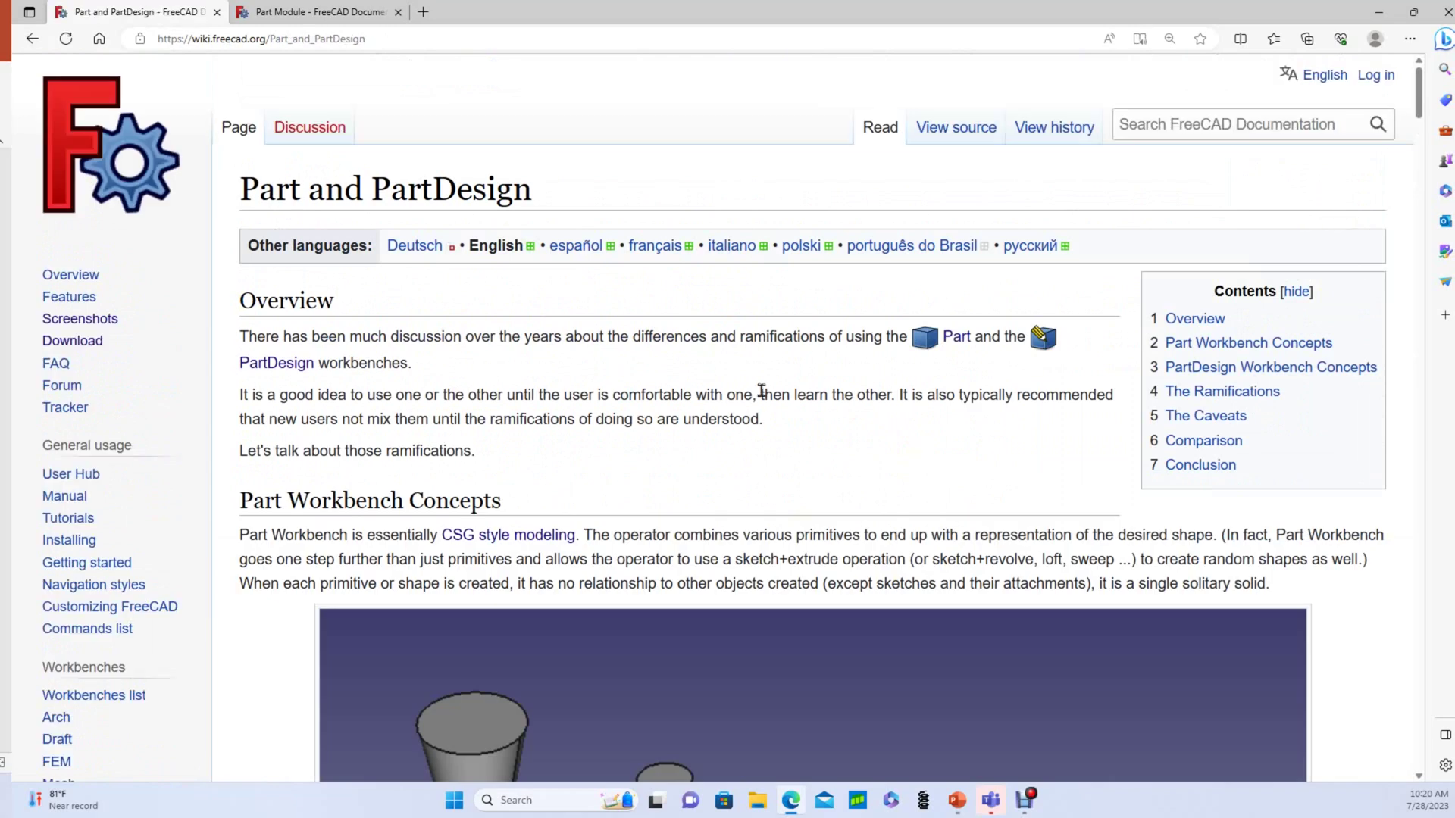
pyautogui.moveTo(243, 395); pyautogui.dragTo(790, 428)
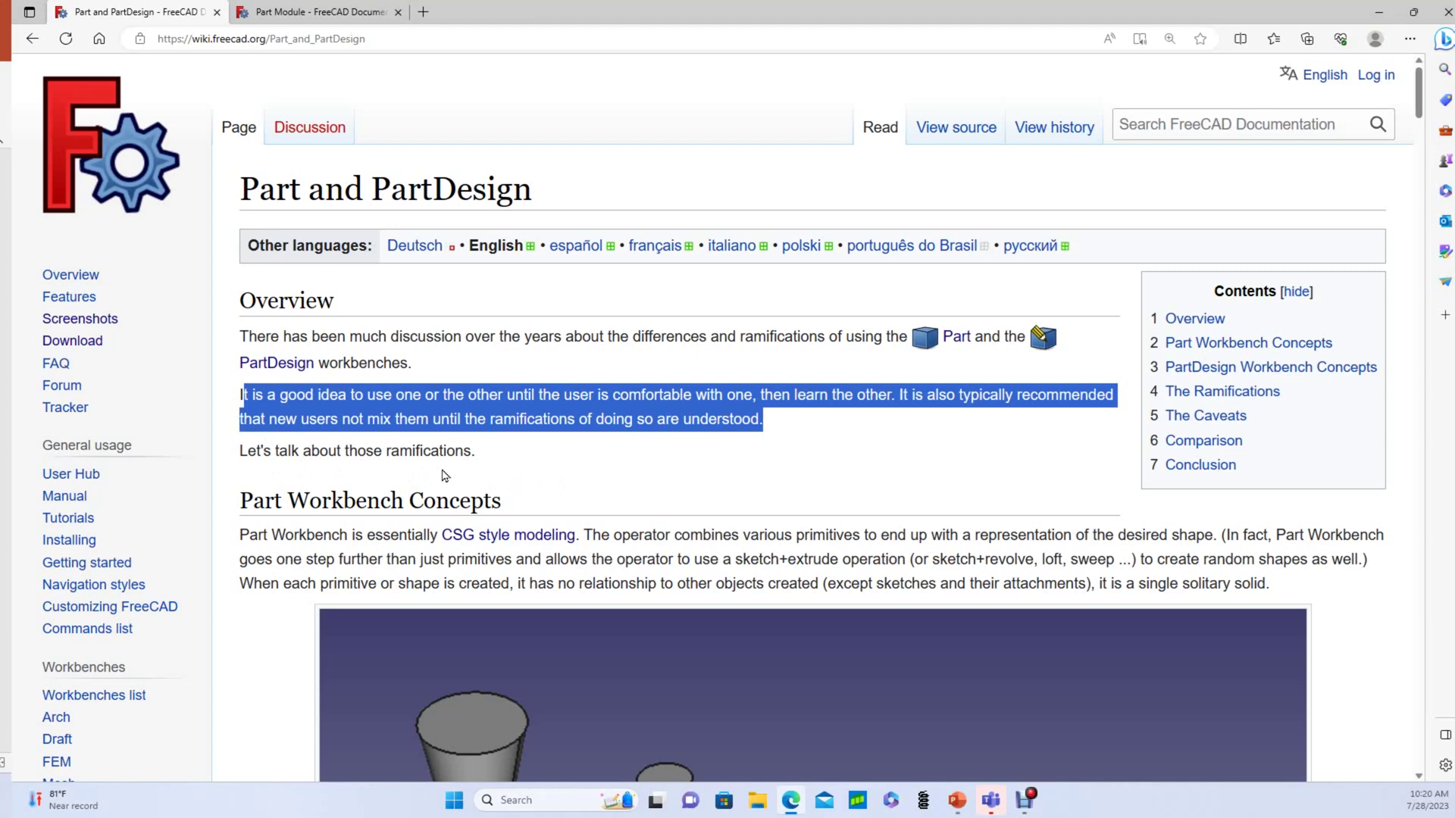
pyautogui.click(501, 475)
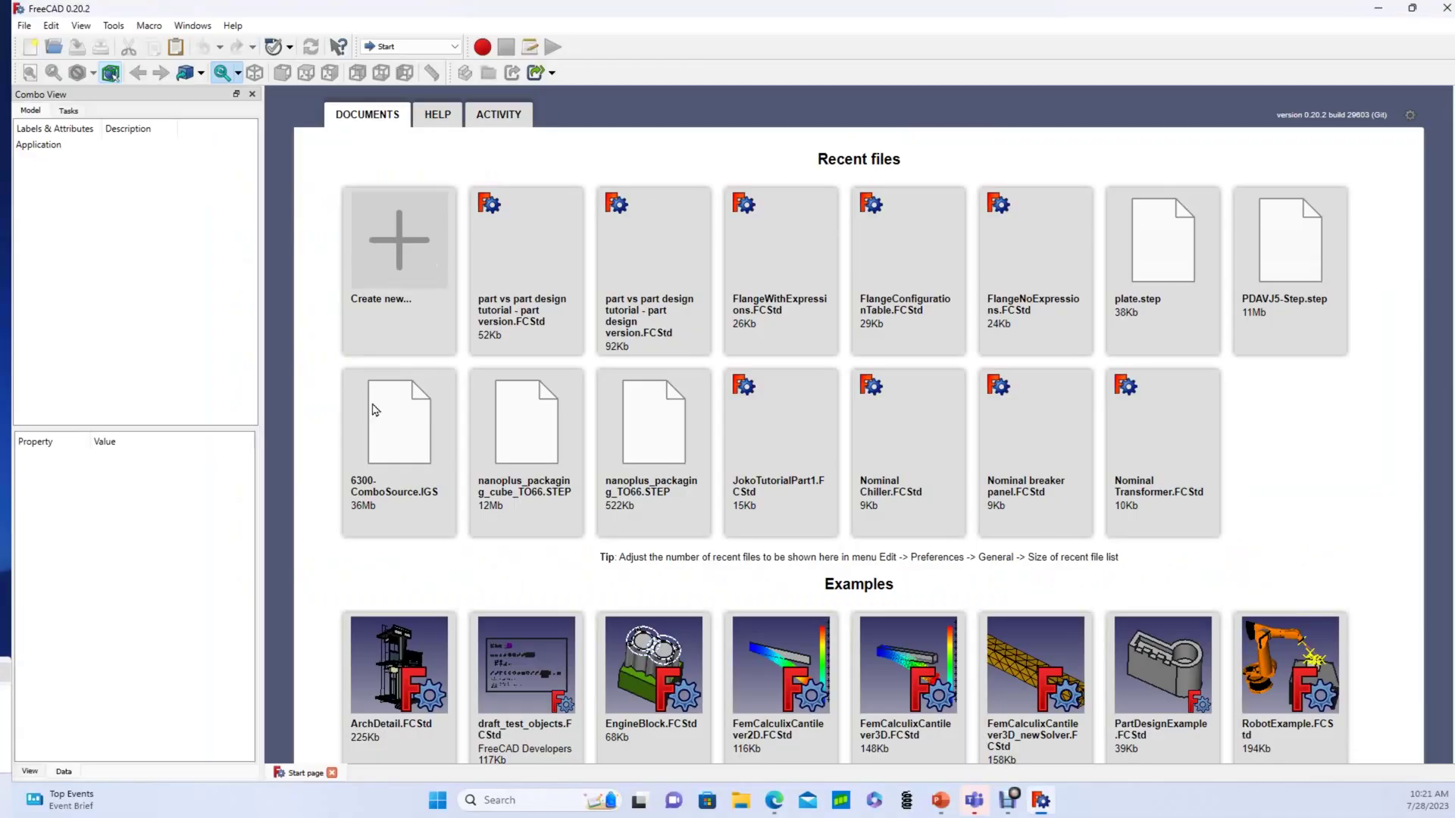
# - Create a new document in the Part Design workbench and start a sketch on XZ_Plane
pyautogui.click(384, 211)
pyautogui.click(458, 48)
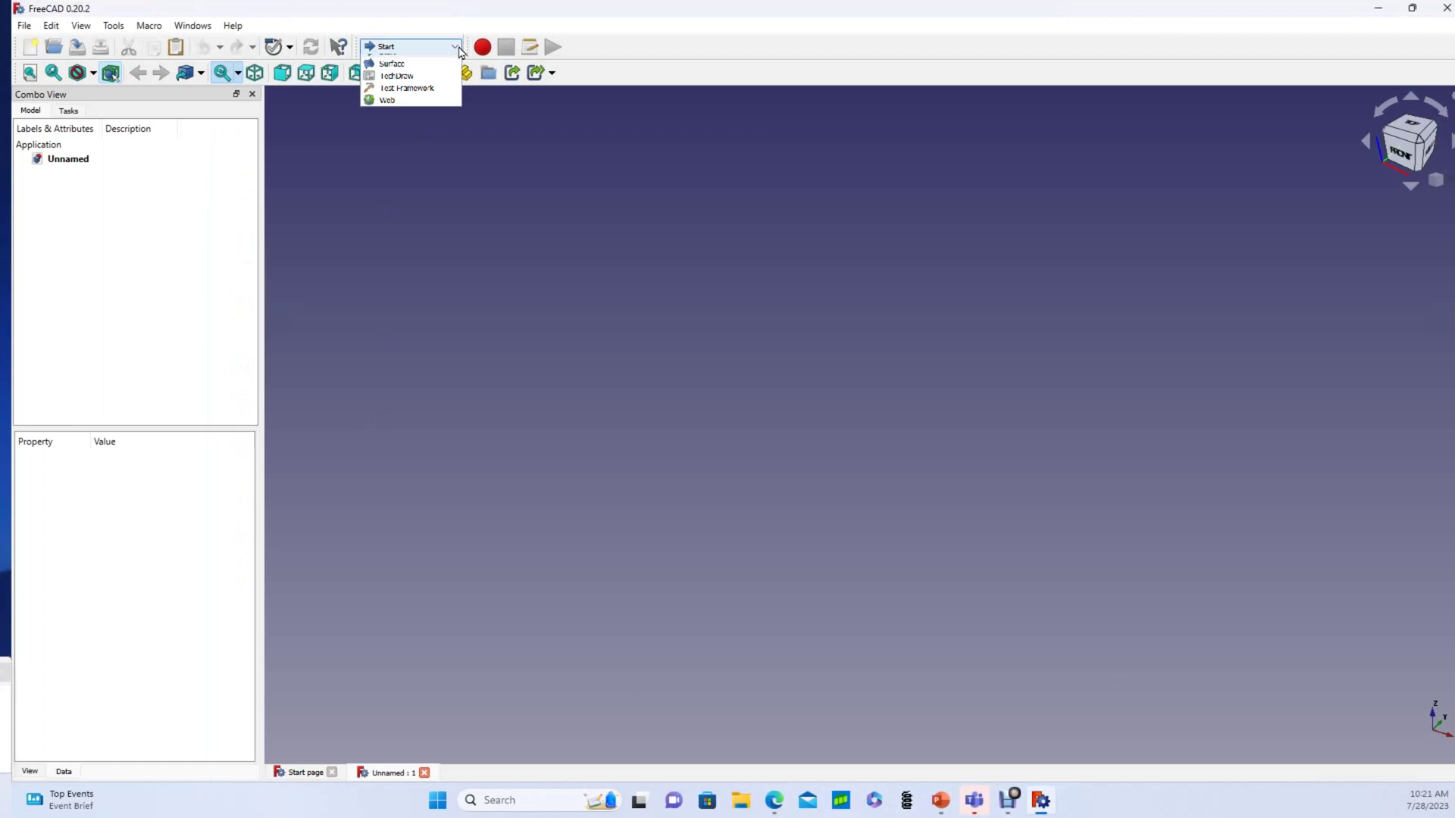
pyautogui.click(424, 197)
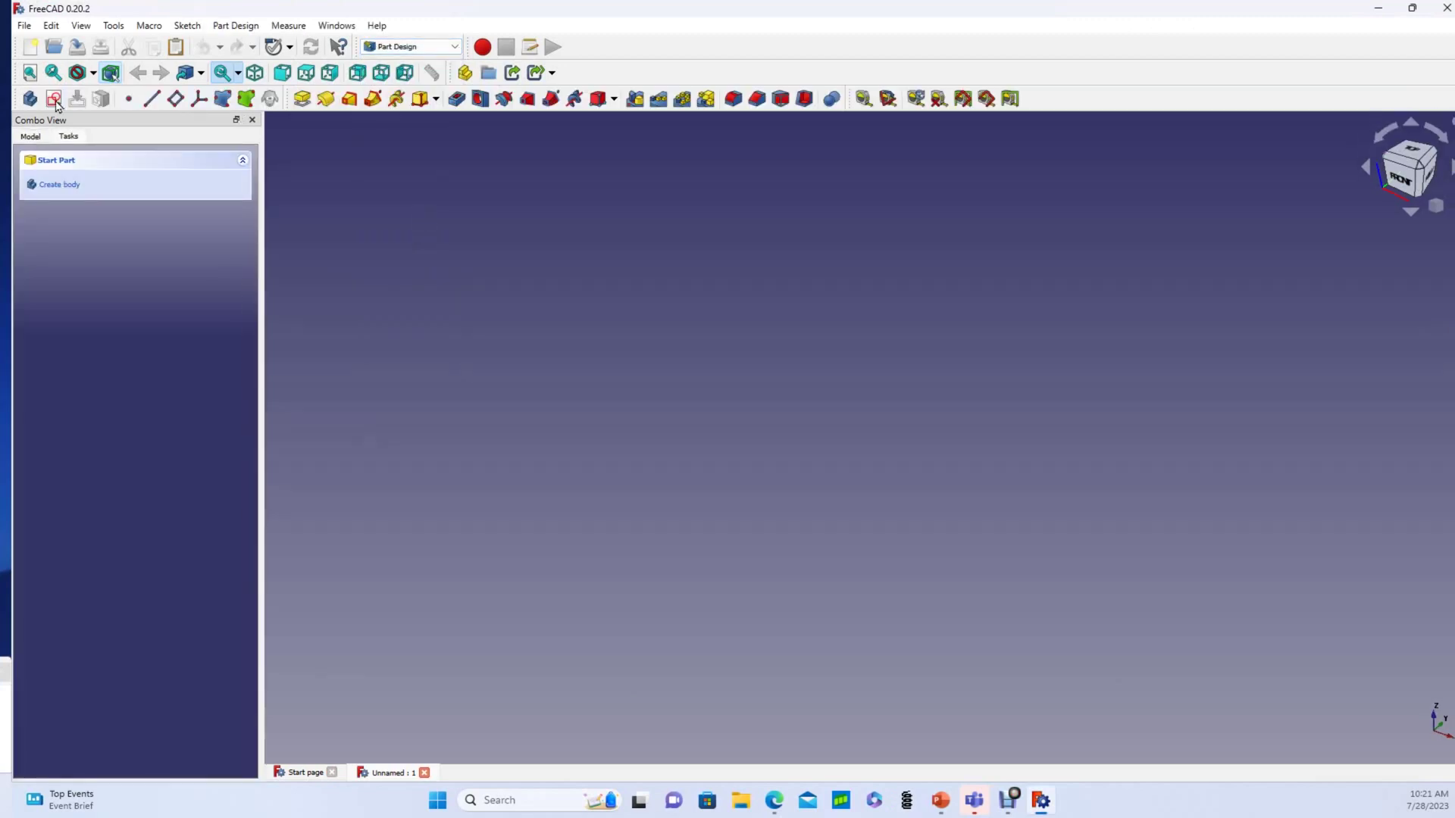
pyautogui.click(54, 100)
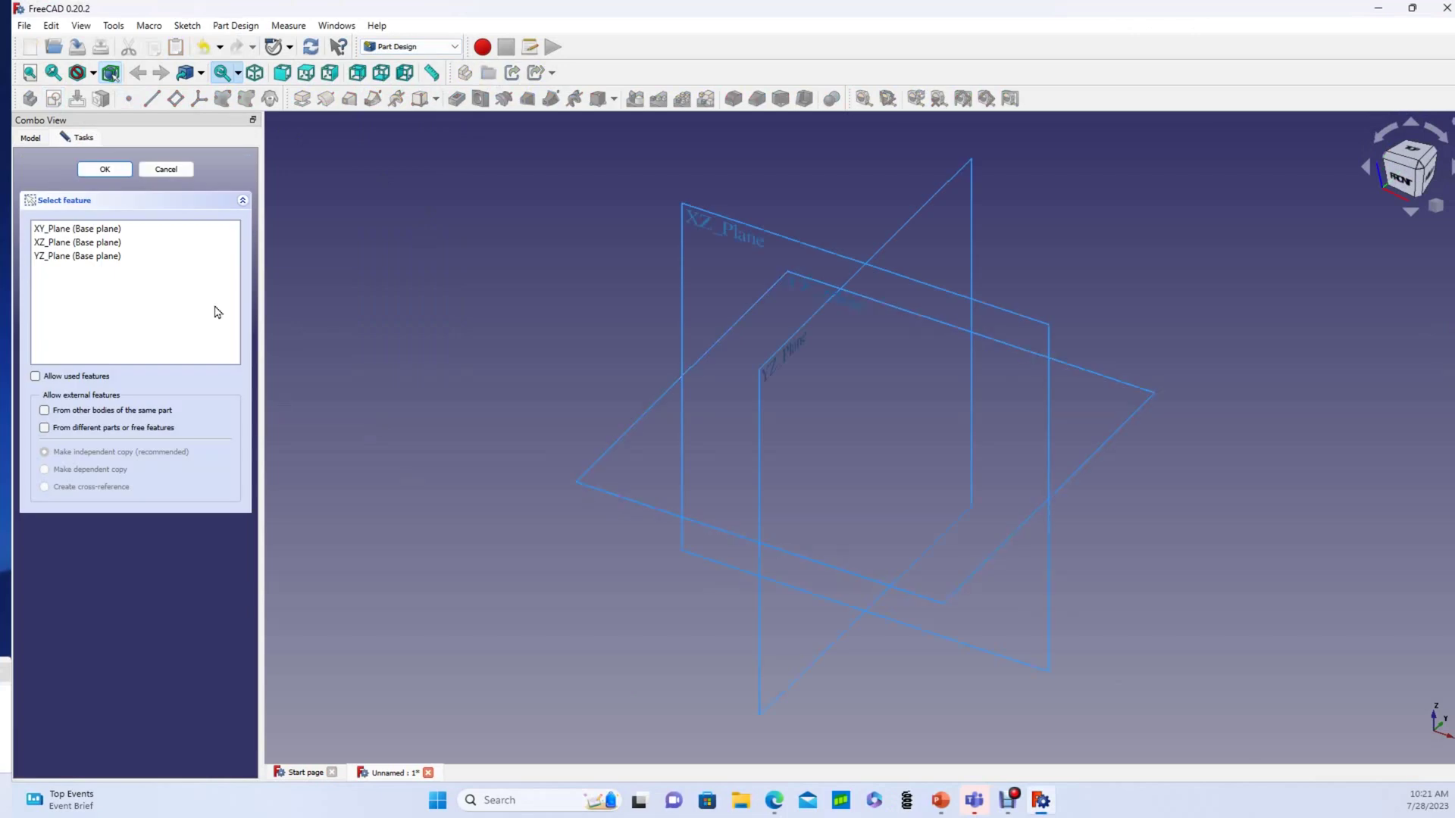
pyautogui.click(71, 245)
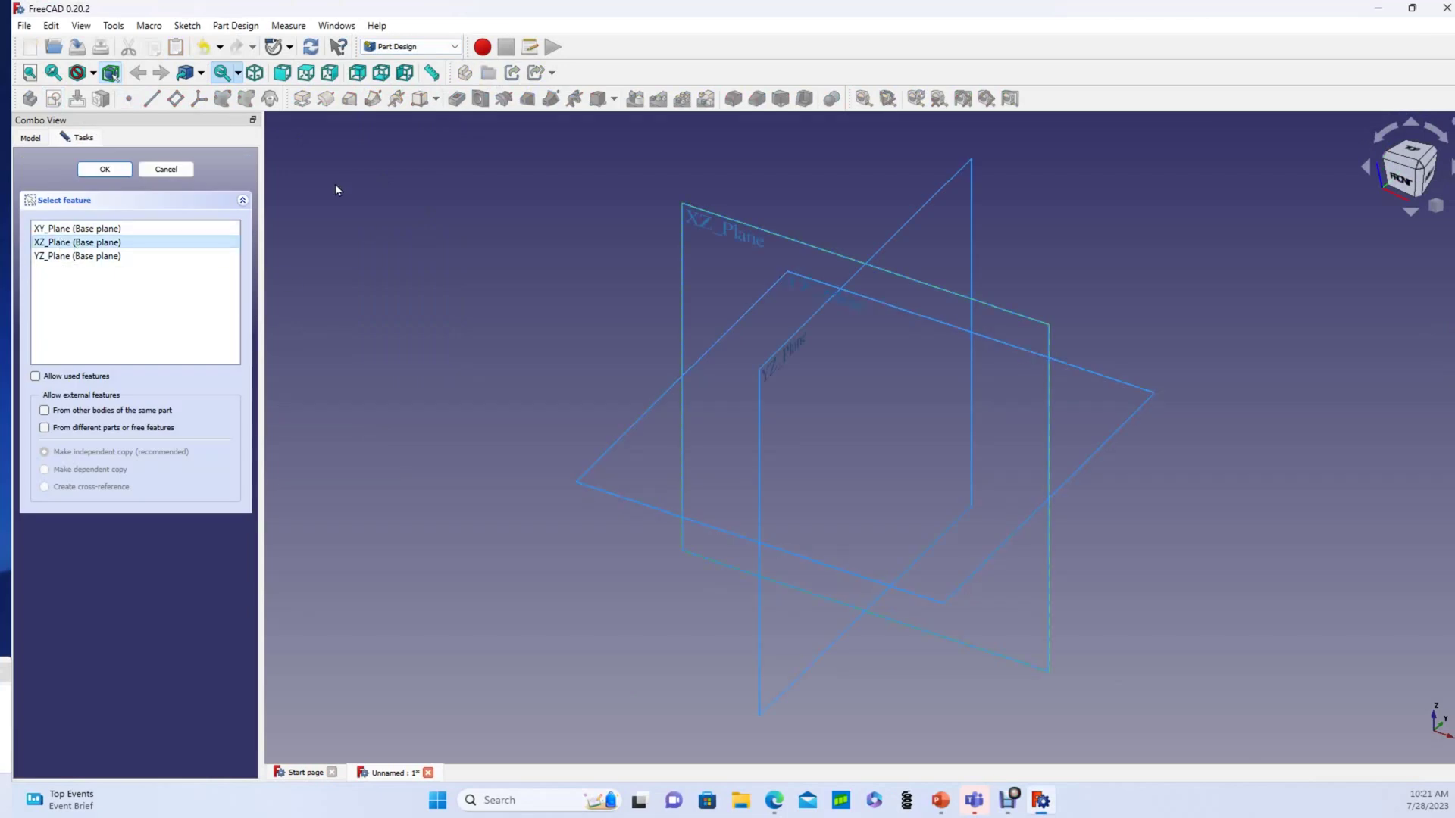
pyautogui.doubleClick(69, 244)
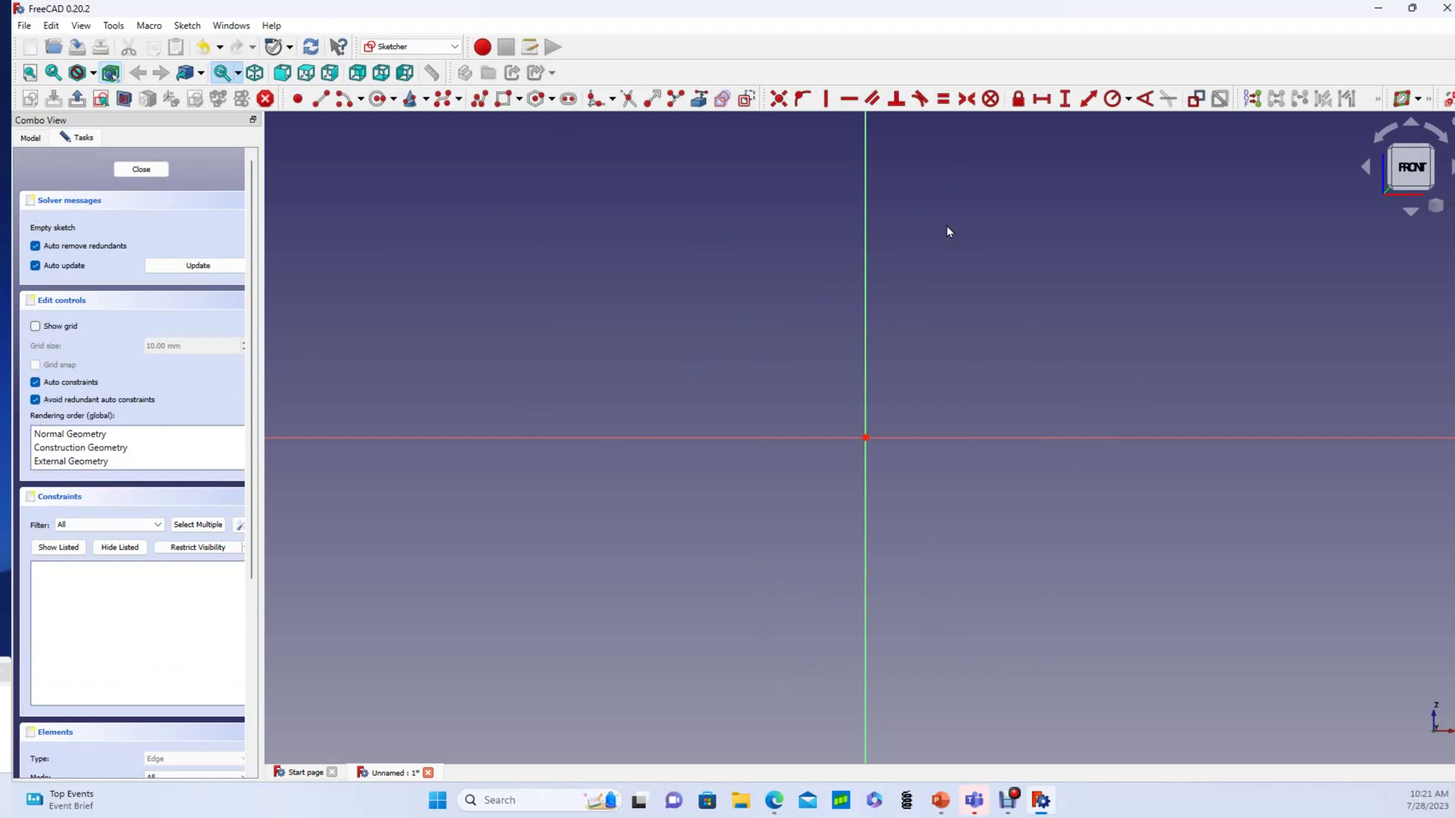
# - Draw a rectangle from the origin and a separate circle to its right
pyautogui.click(503, 99)
pyautogui.click(865, 437)
pyautogui.click(1012, 306)
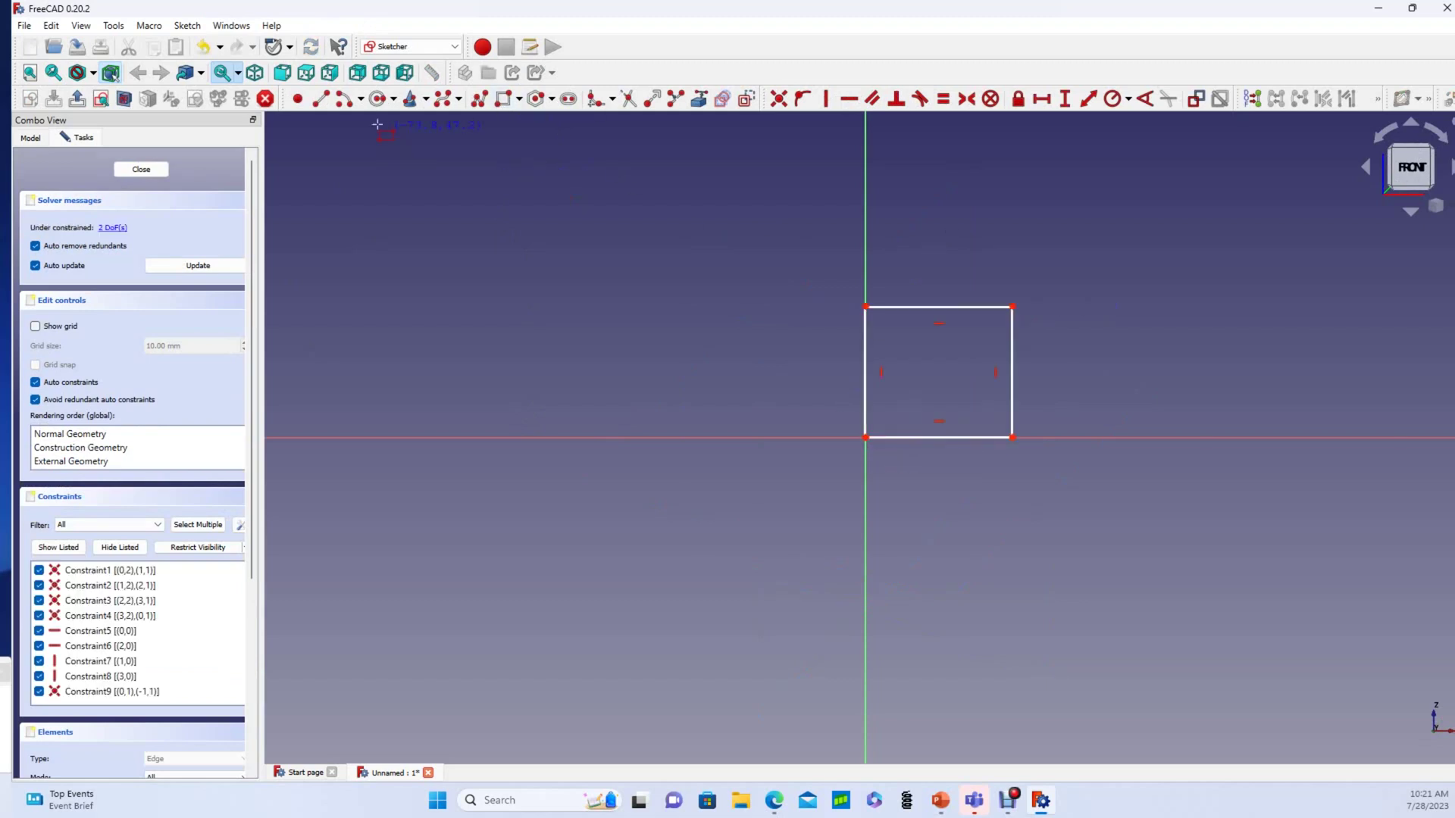
pyautogui.click(377, 99)
pyautogui.click(1135, 368)
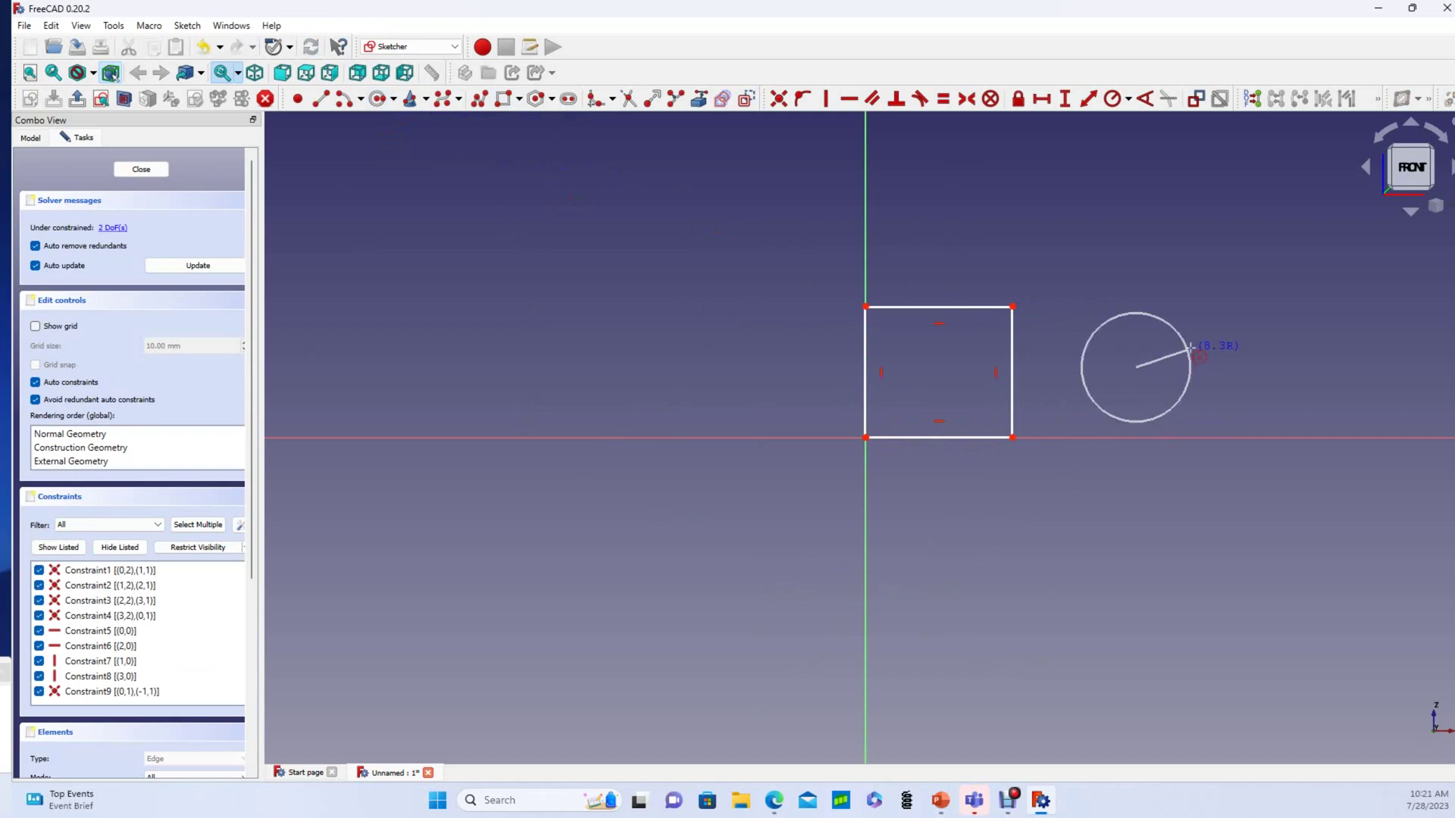
pyautogui.click(1180, 356)
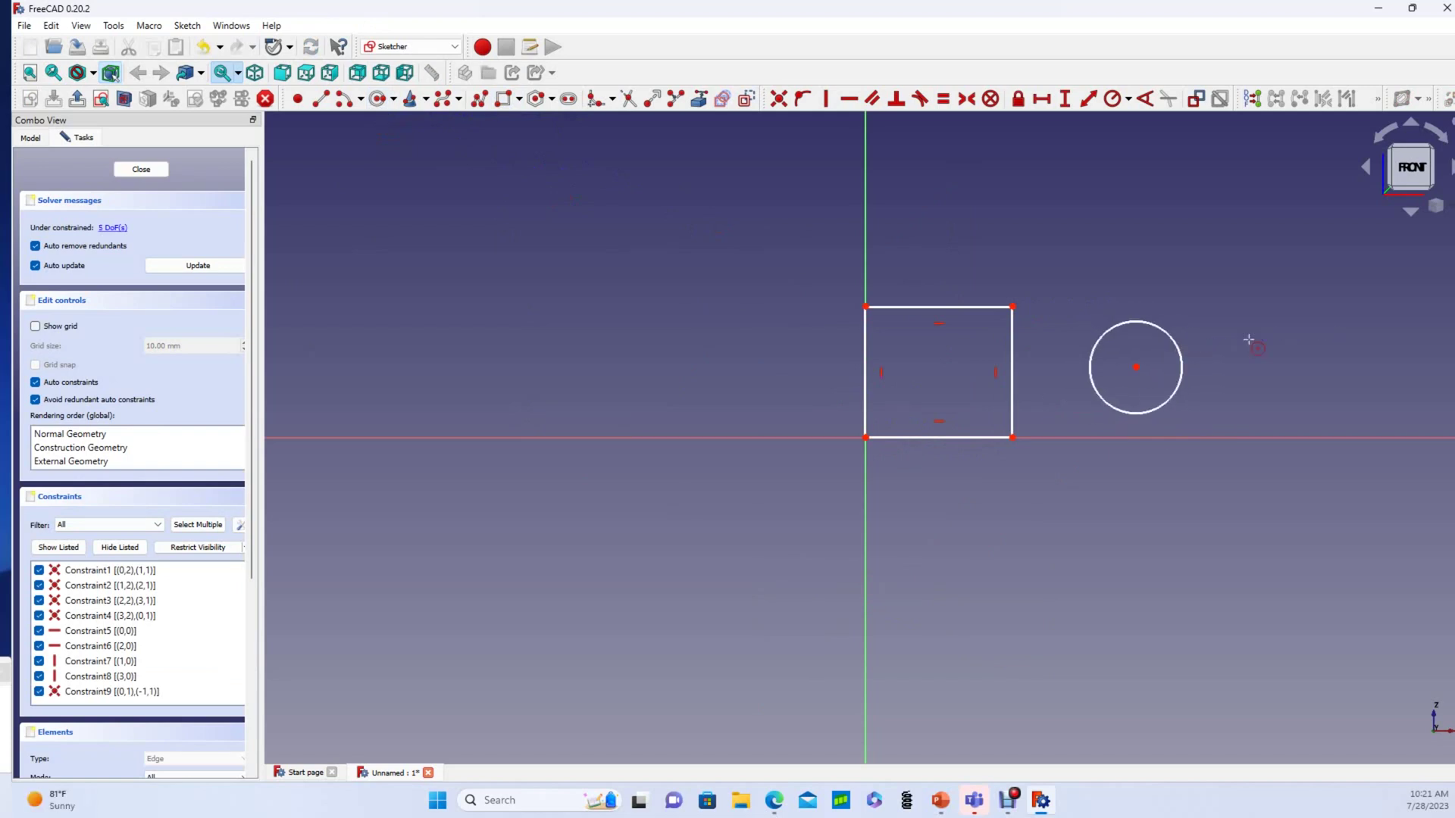
# - Make the rectangle's top and right edges equal and set the top edge to 10 mm
pyautogui.click(942, 307)
pyautogui.click(942, 98)
pyautogui.click(815, 412)
pyautogui.click(1012, 371)
pyautogui.click(943, 99)
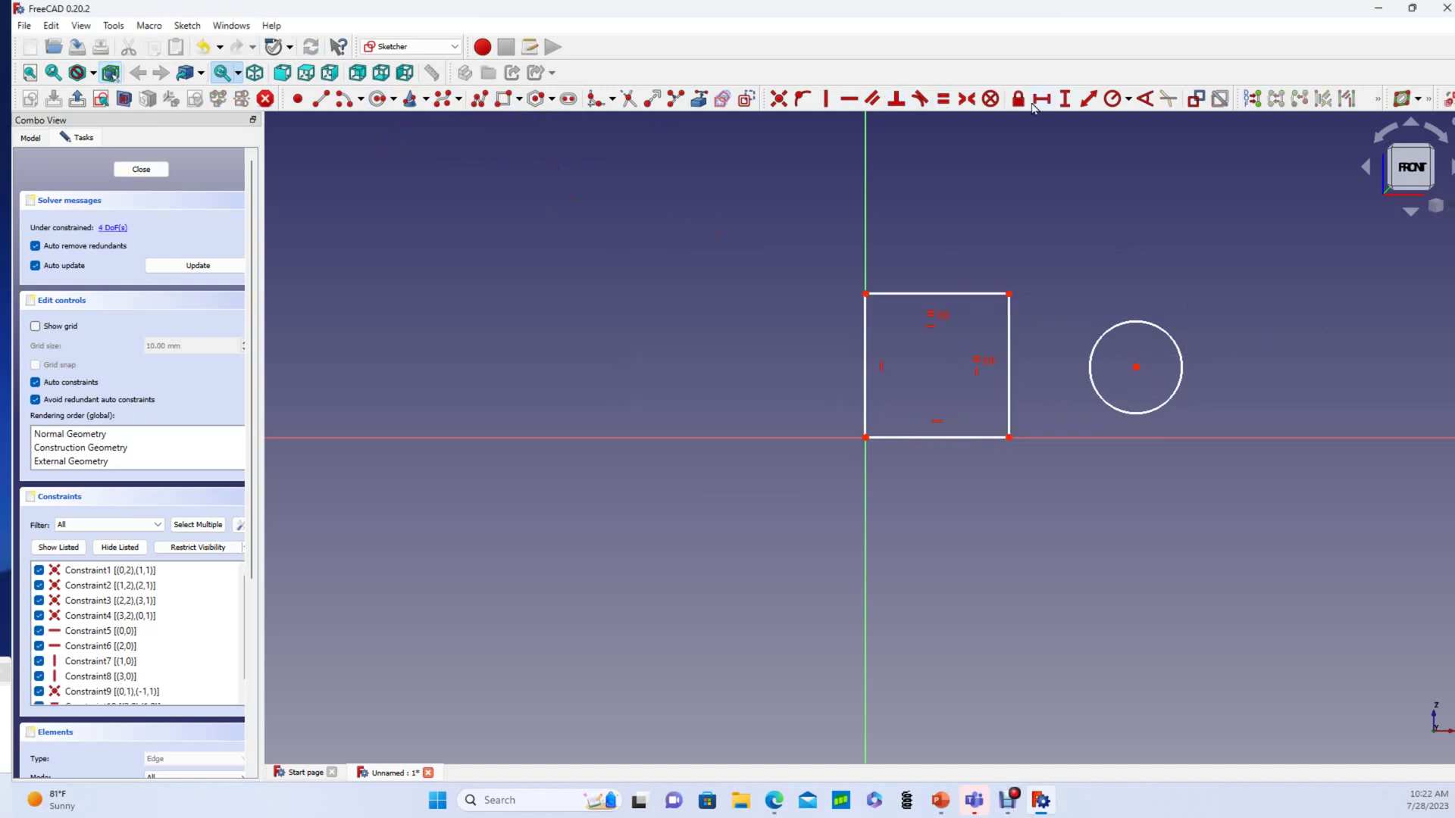
pyautogui.click(1041, 99)
pyautogui.click(937, 293)
pyautogui.write('10')
pyautogui.press('Return')
pyautogui.click(1112, 98)
# - Give the circle radius 5 mm, centre it on the axis 20 mm away, and close the sketch
pyautogui.click(1181, 359)
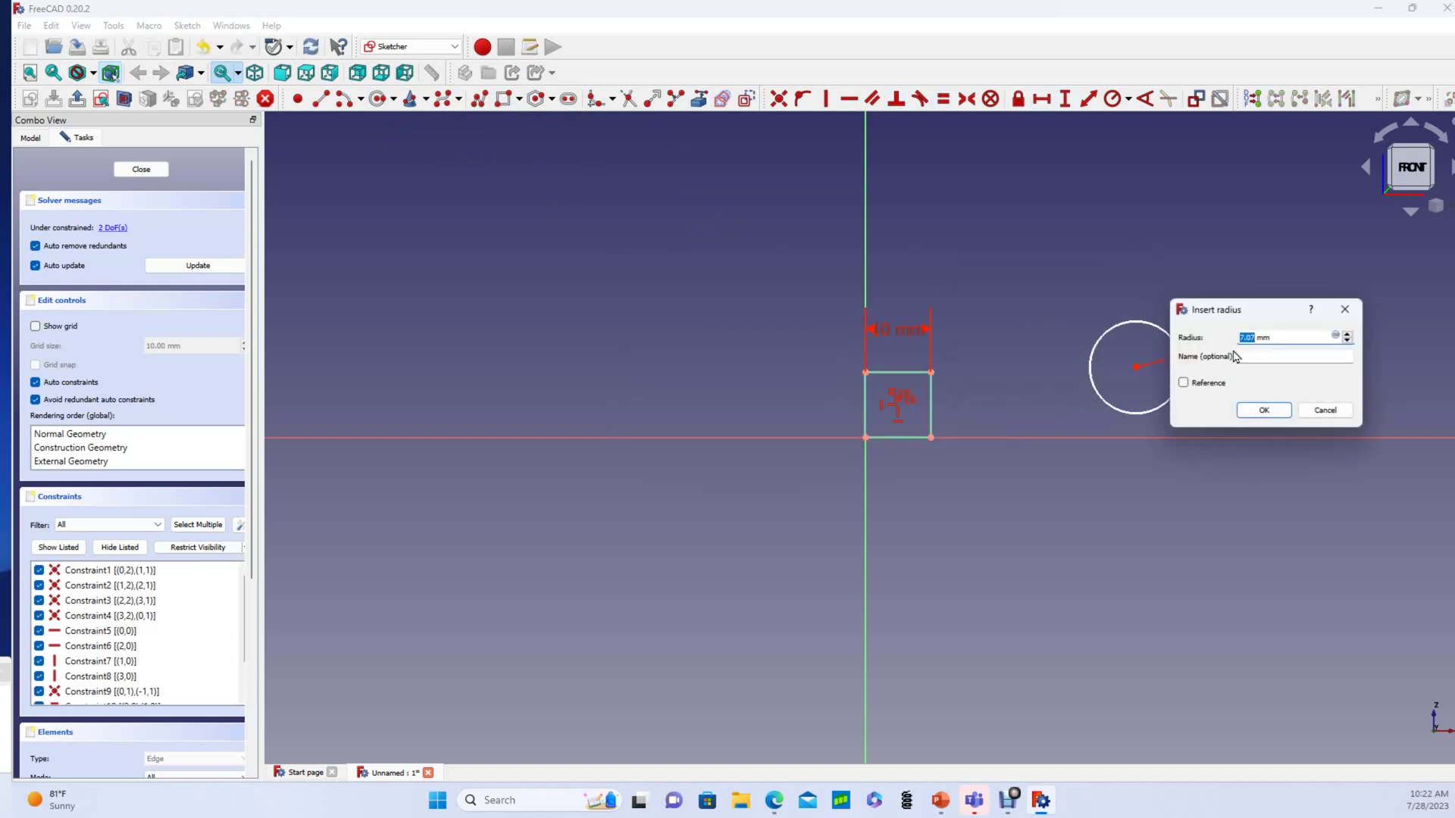
pyautogui.write('5')
pyautogui.press('Return')
pyautogui.click(1135, 367)
pyautogui.click(985, 437)
pyautogui.write('o')
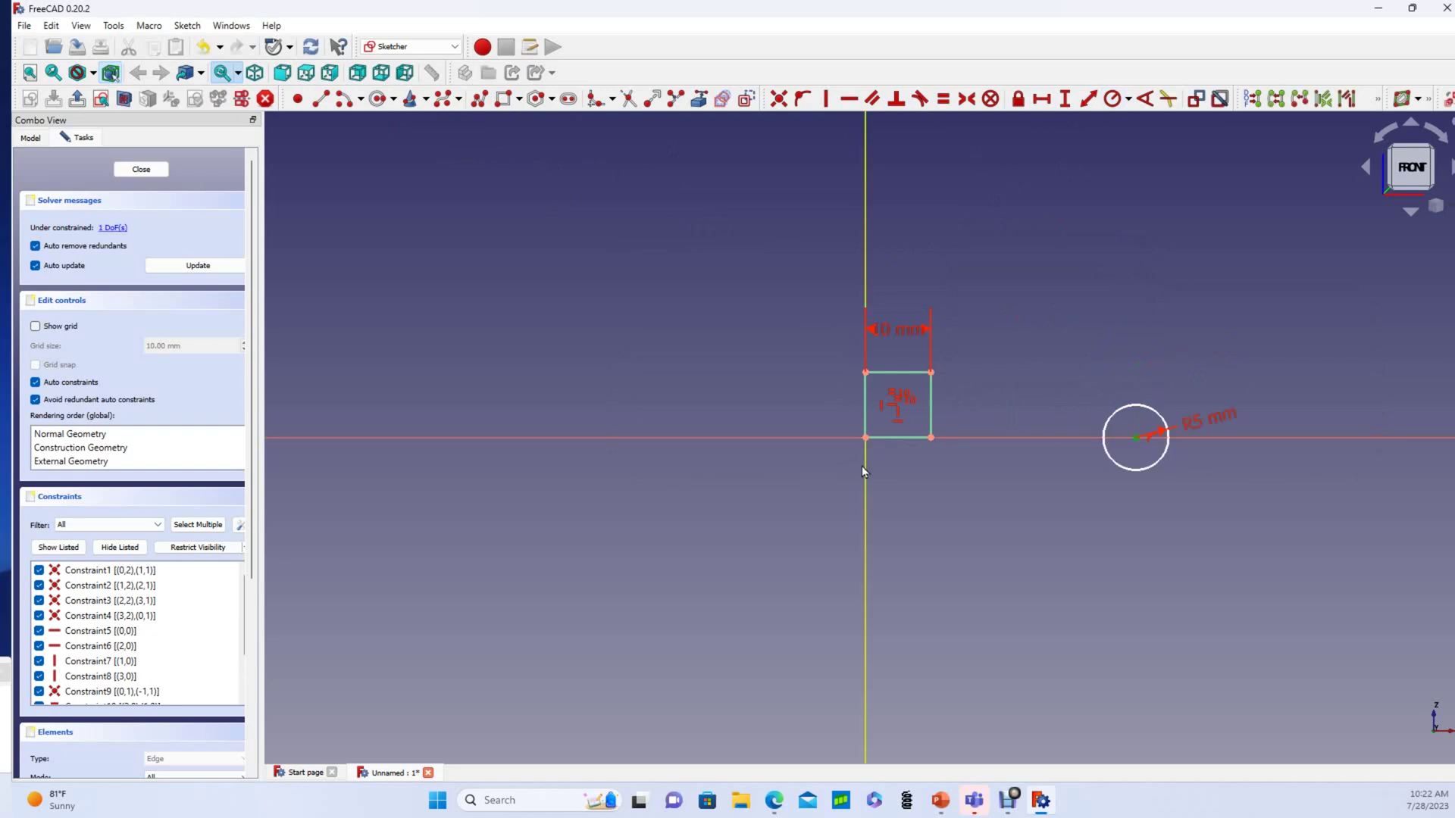
pyautogui.write('l20')
pyautogui.press('Return')
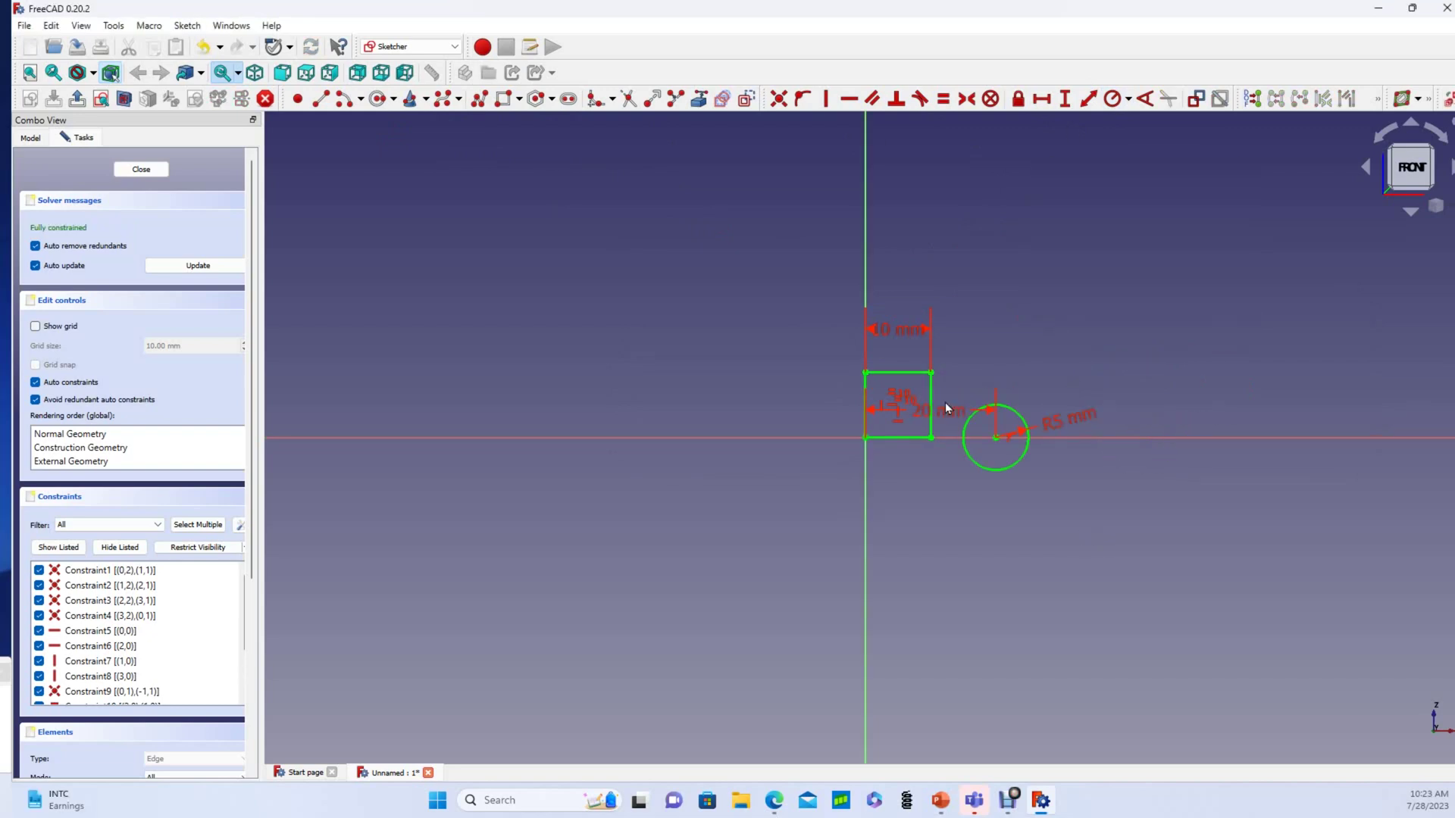
pyautogui.moveTo(946, 406); pyautogui.dragTo(952, 550)
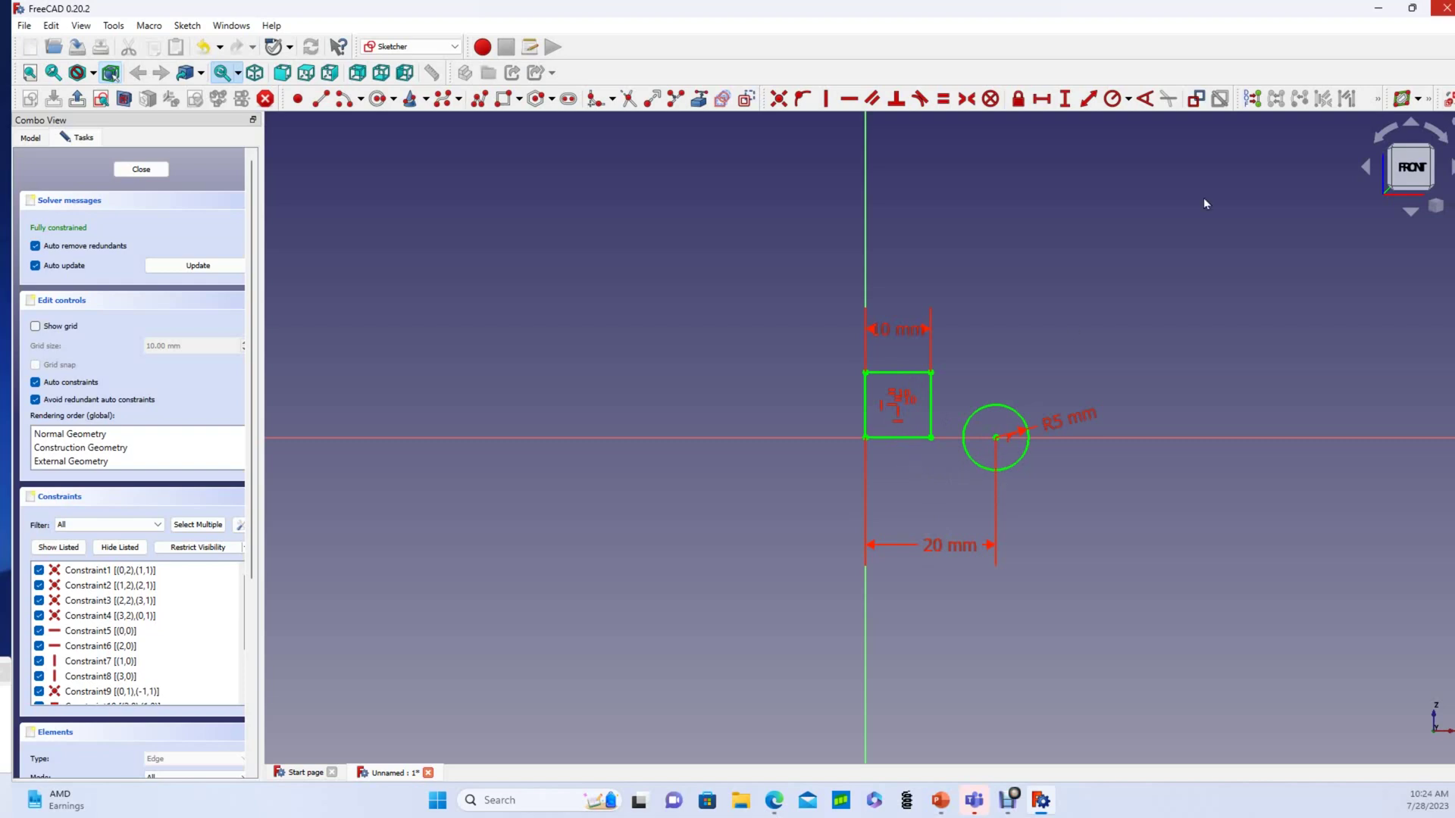
pyautogui.click(120, 171)
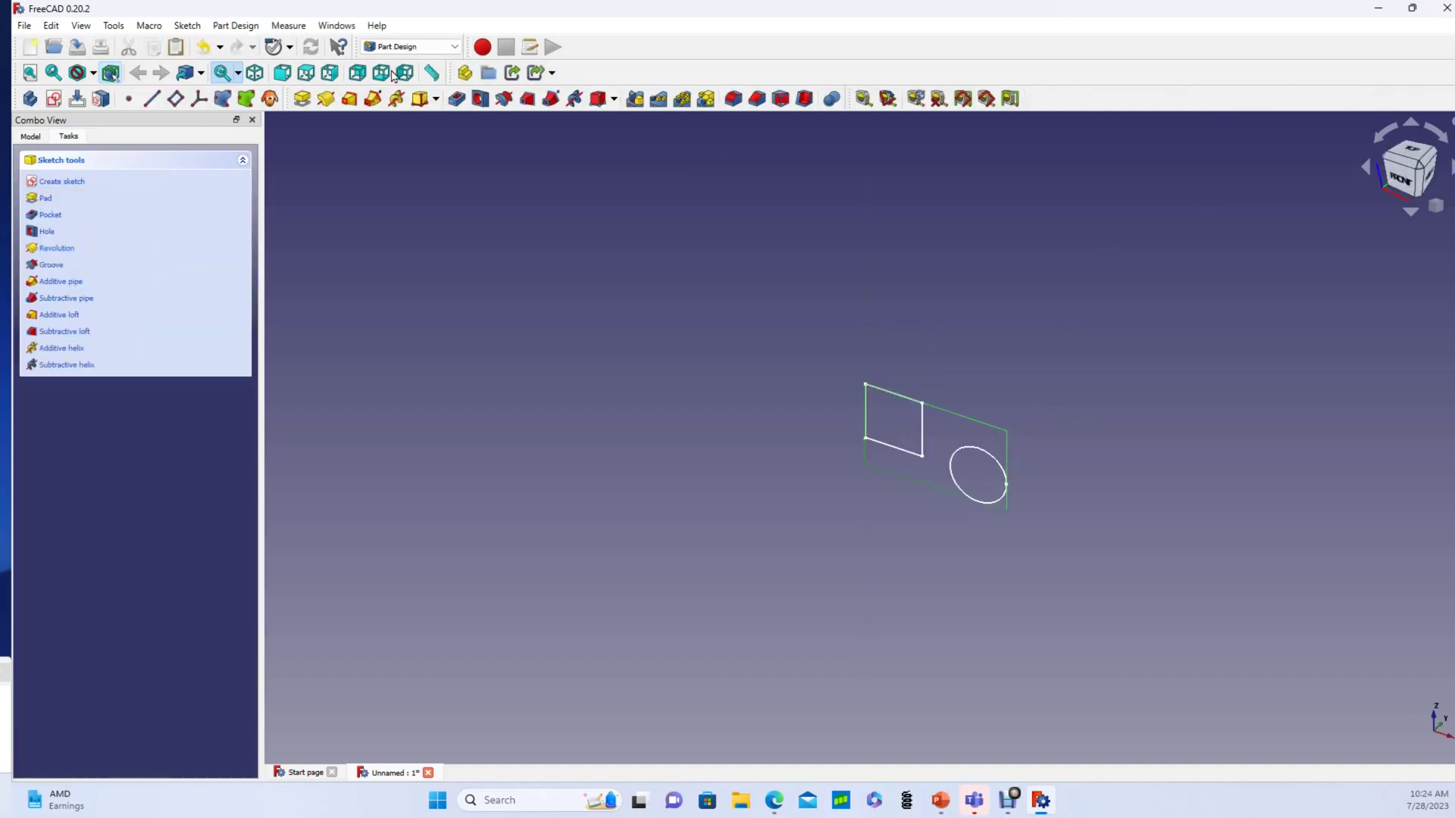
# - Attempt to pad the sketch, dismiss the 'multiple solids' error twice, and cancel the Pad
pyautogui.click(34, 137)
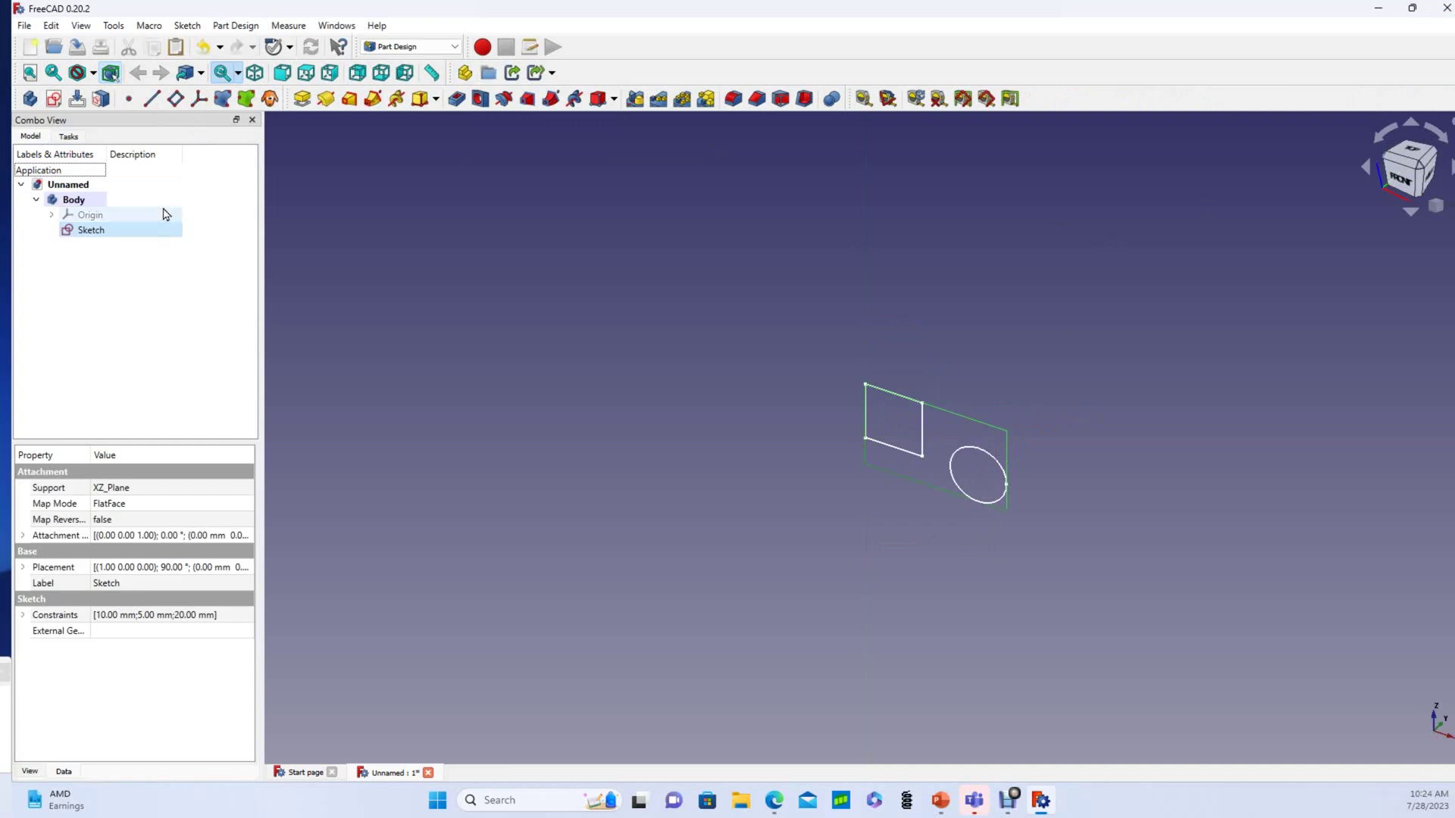
pyautogui.click(302, 100)
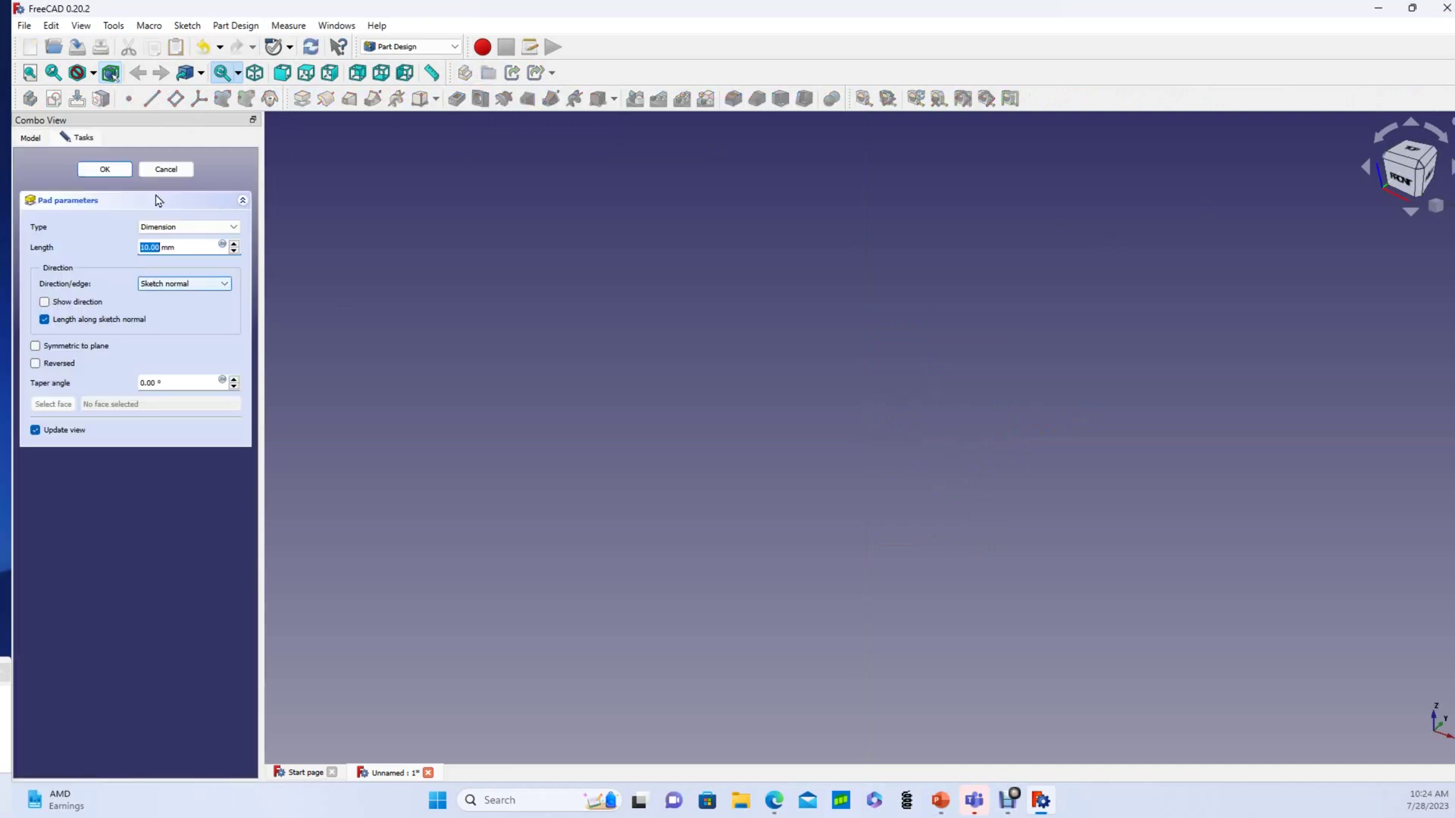
pyautogui.click(117, 171)
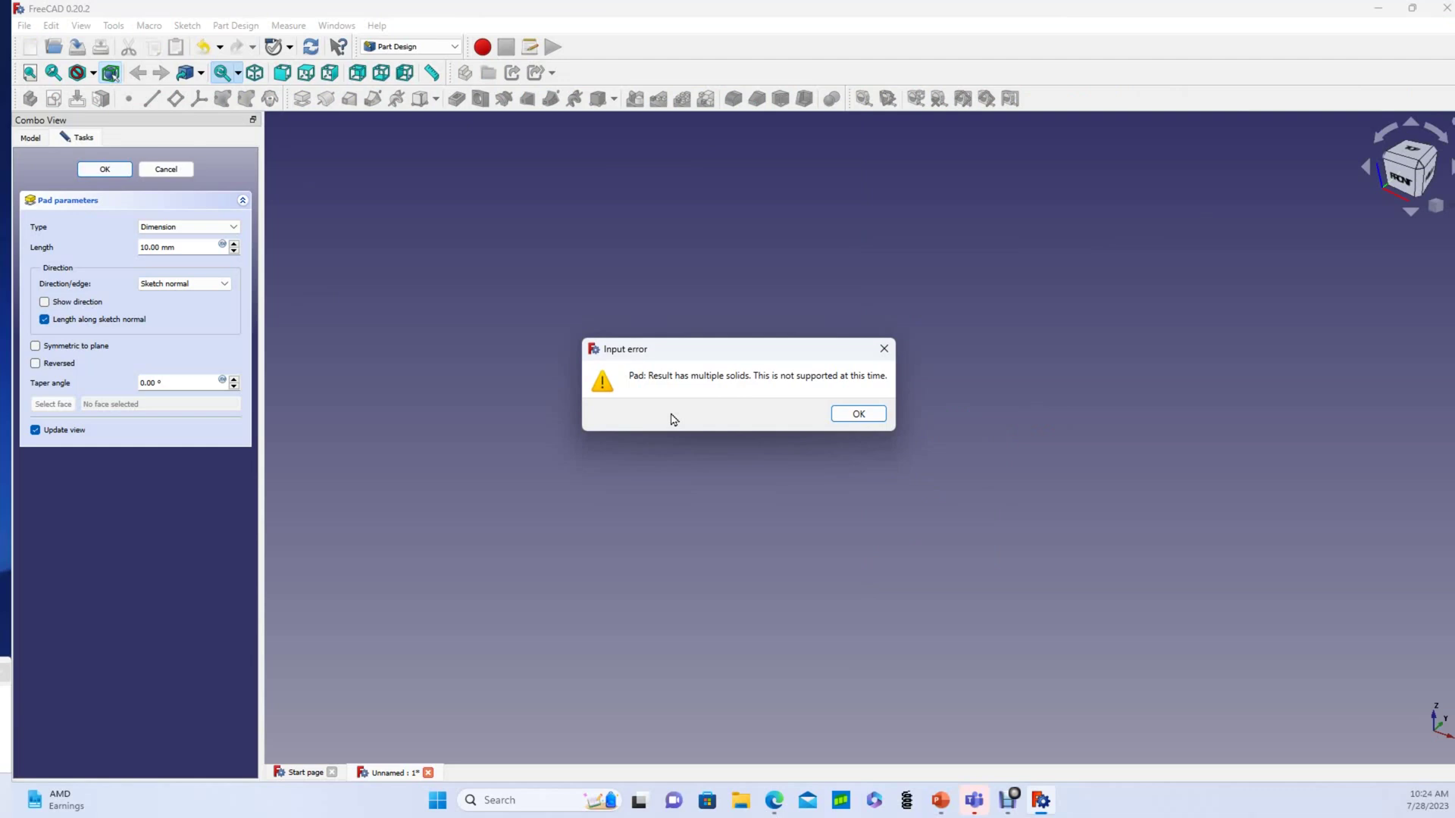
pyautogui.click(858, 414)
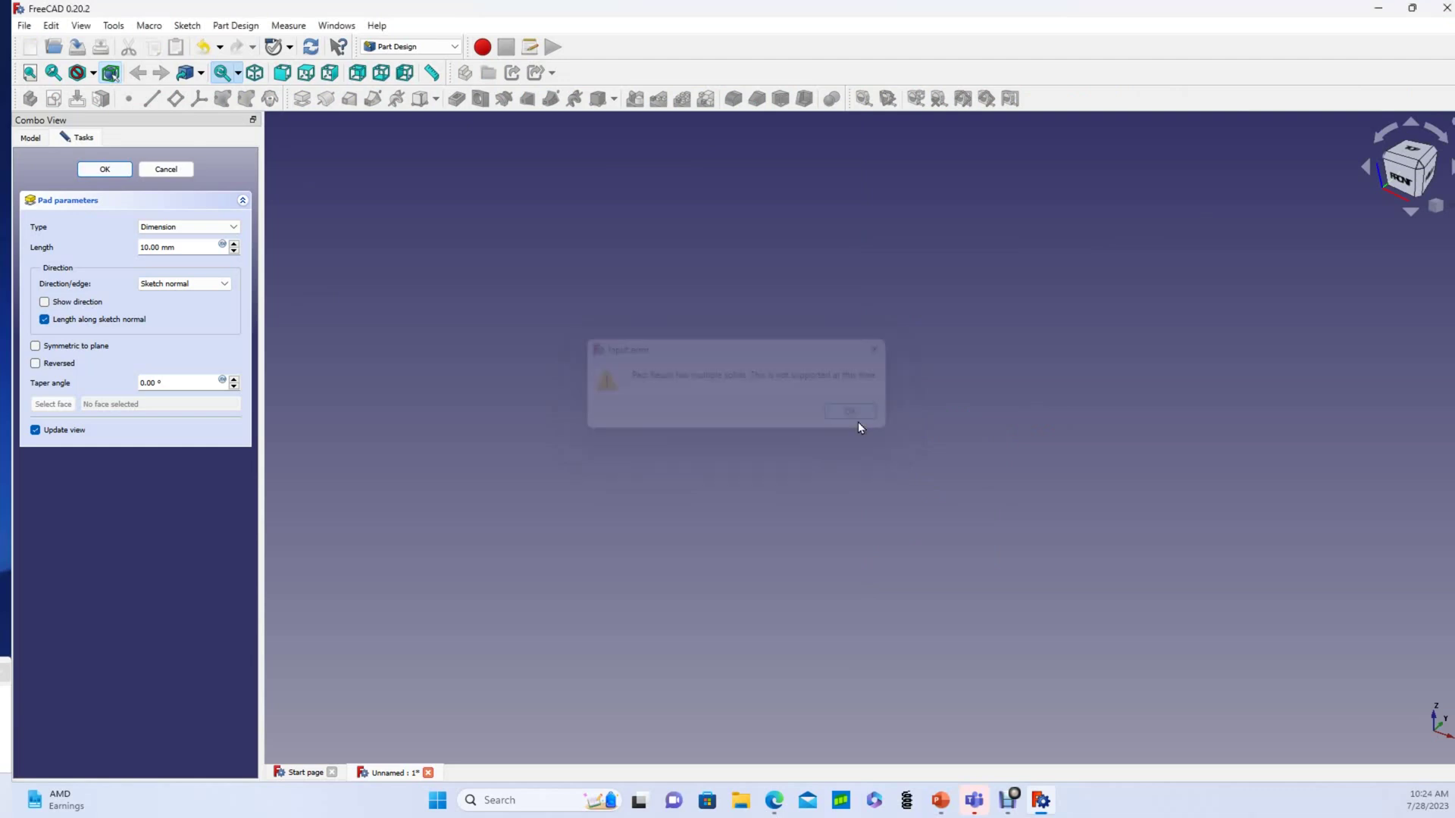
pyautogui.click(113, 170)
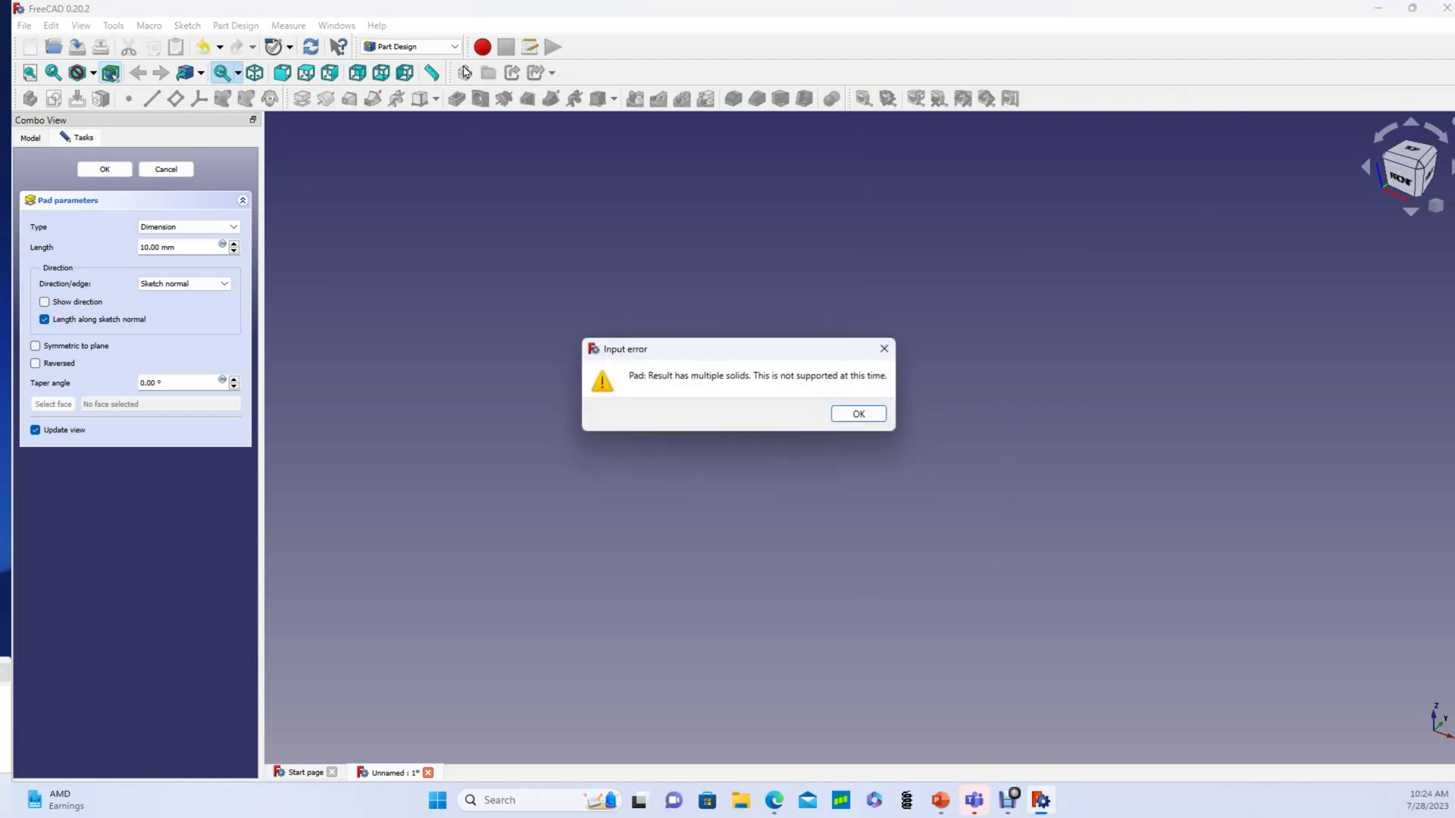
pyautogui.click(858, 414)
pyautogui.click(165, 169)
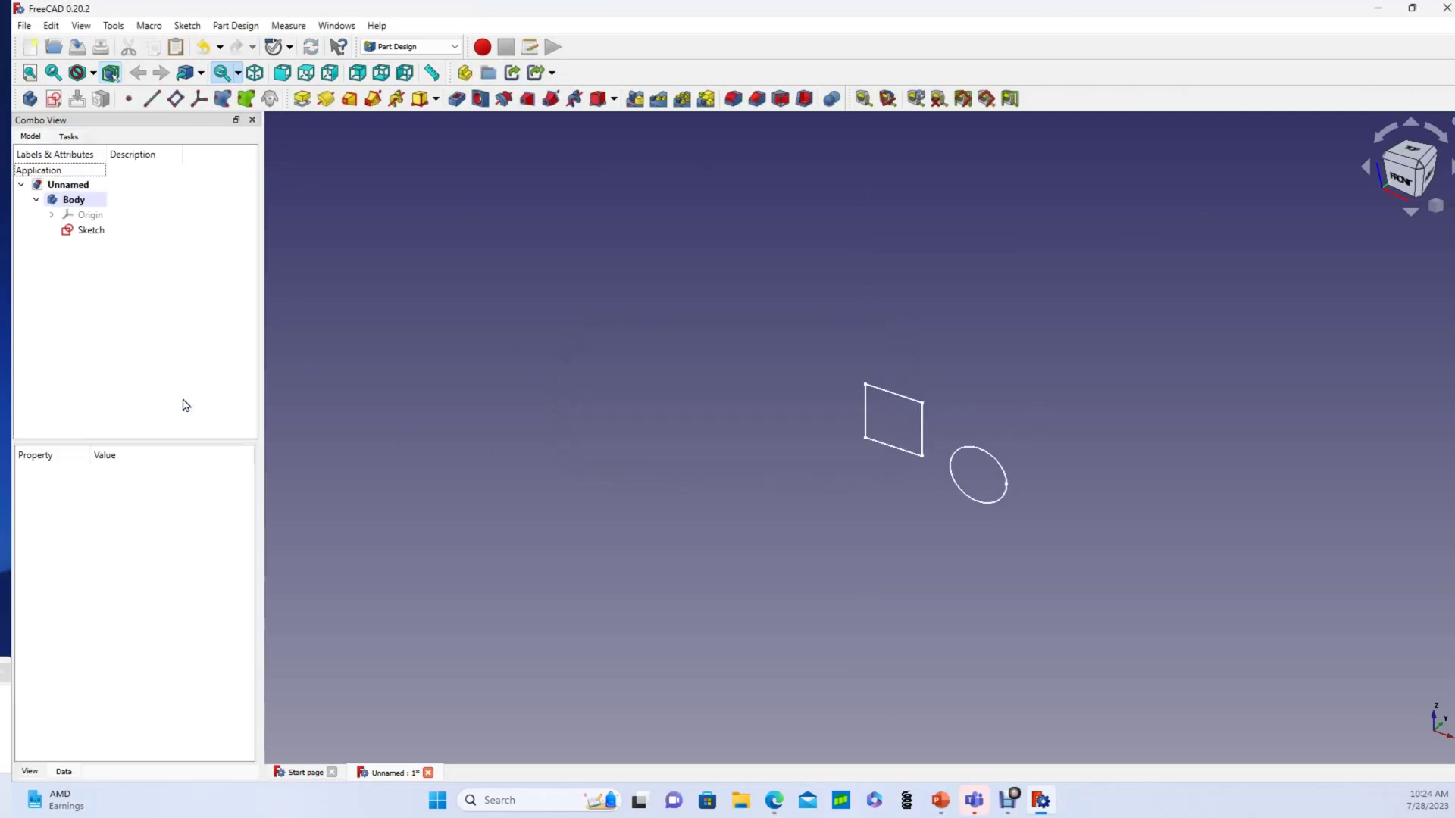
# - In the Part workbench, extrude the Sketch into a cube and cylinder
pyautogui.click(452, 47)
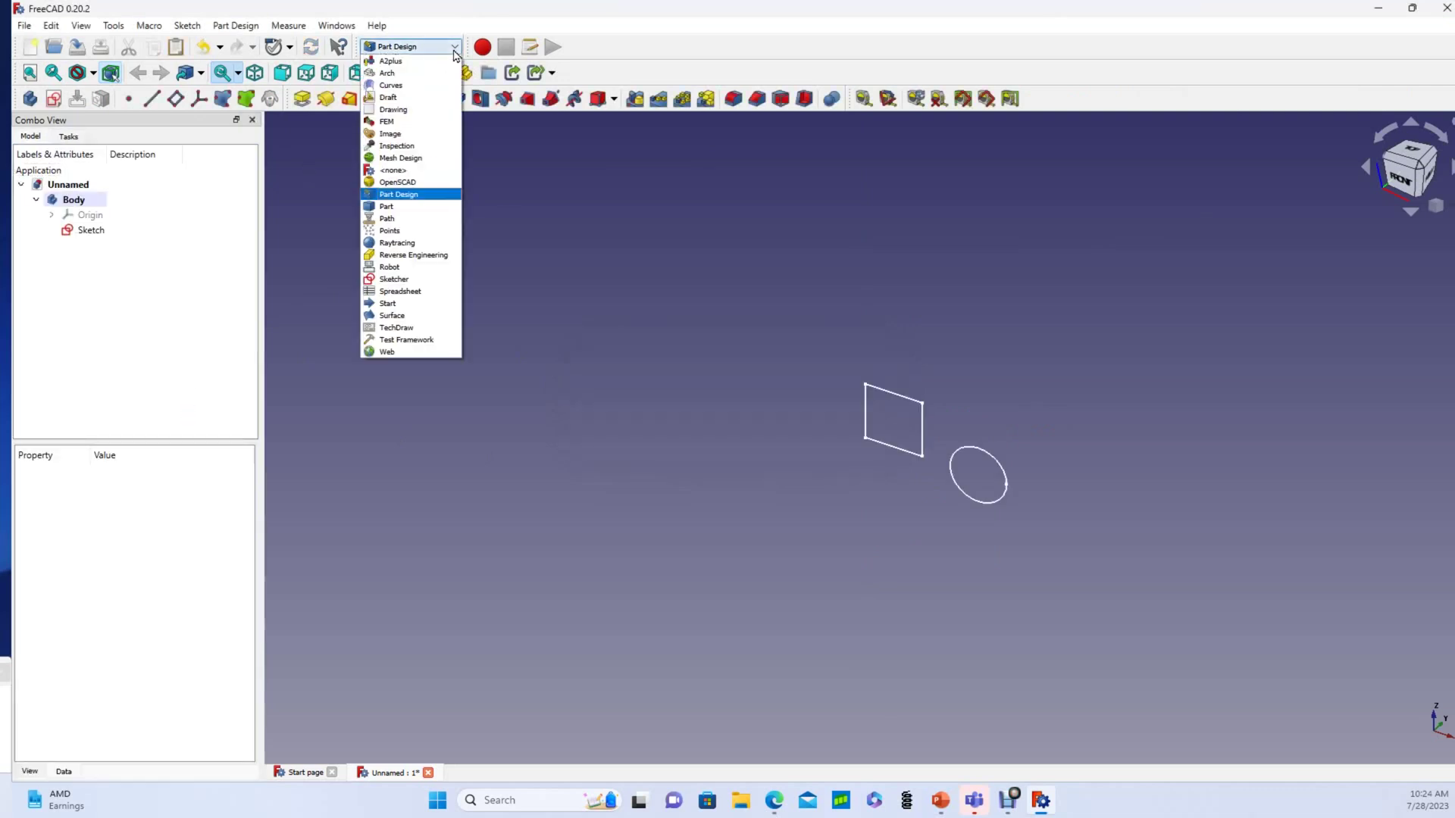
pyautogui.click(412, 204)
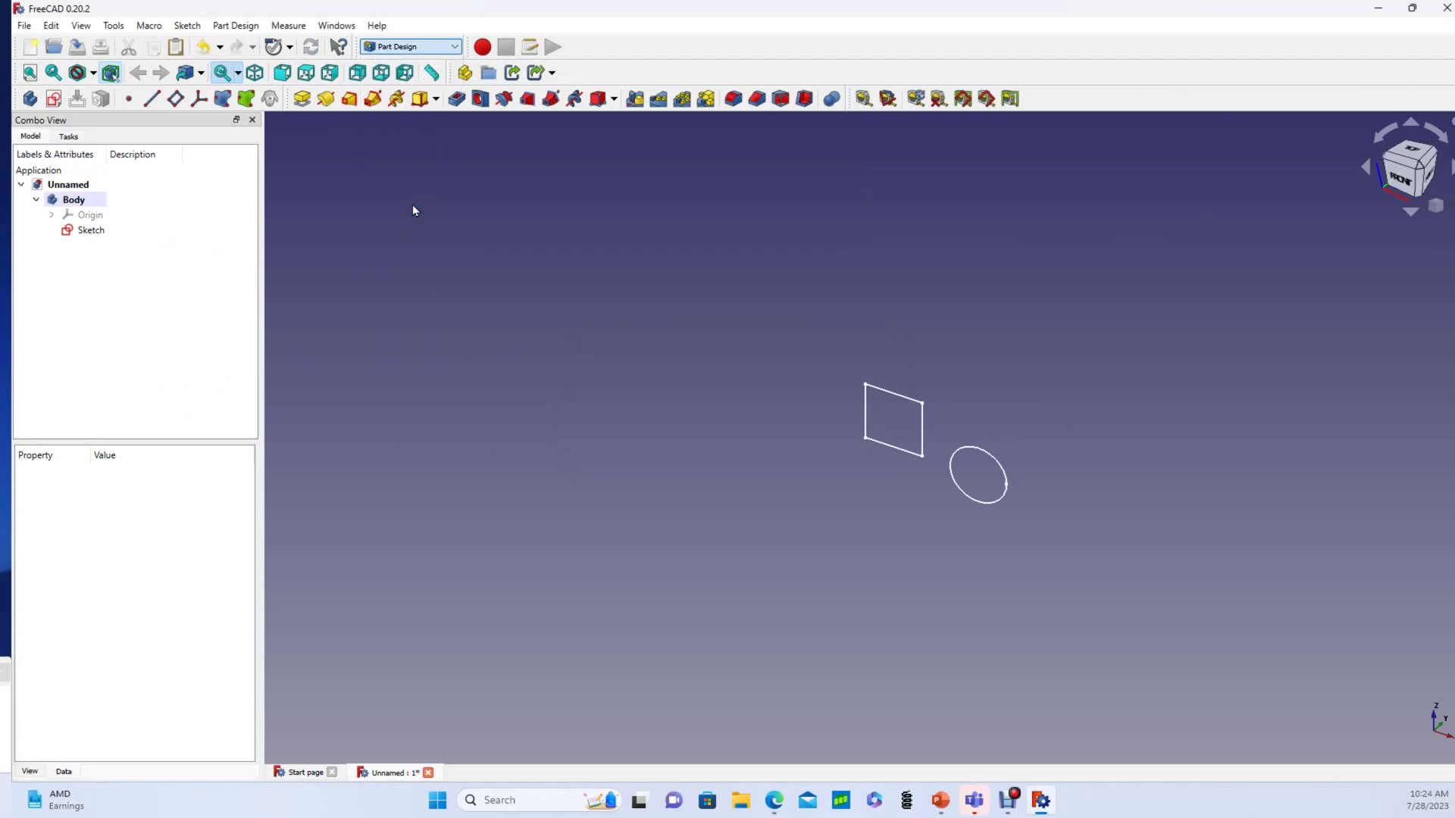
pyautogui.click(88, 231)
pyautogui.click(85, 235)
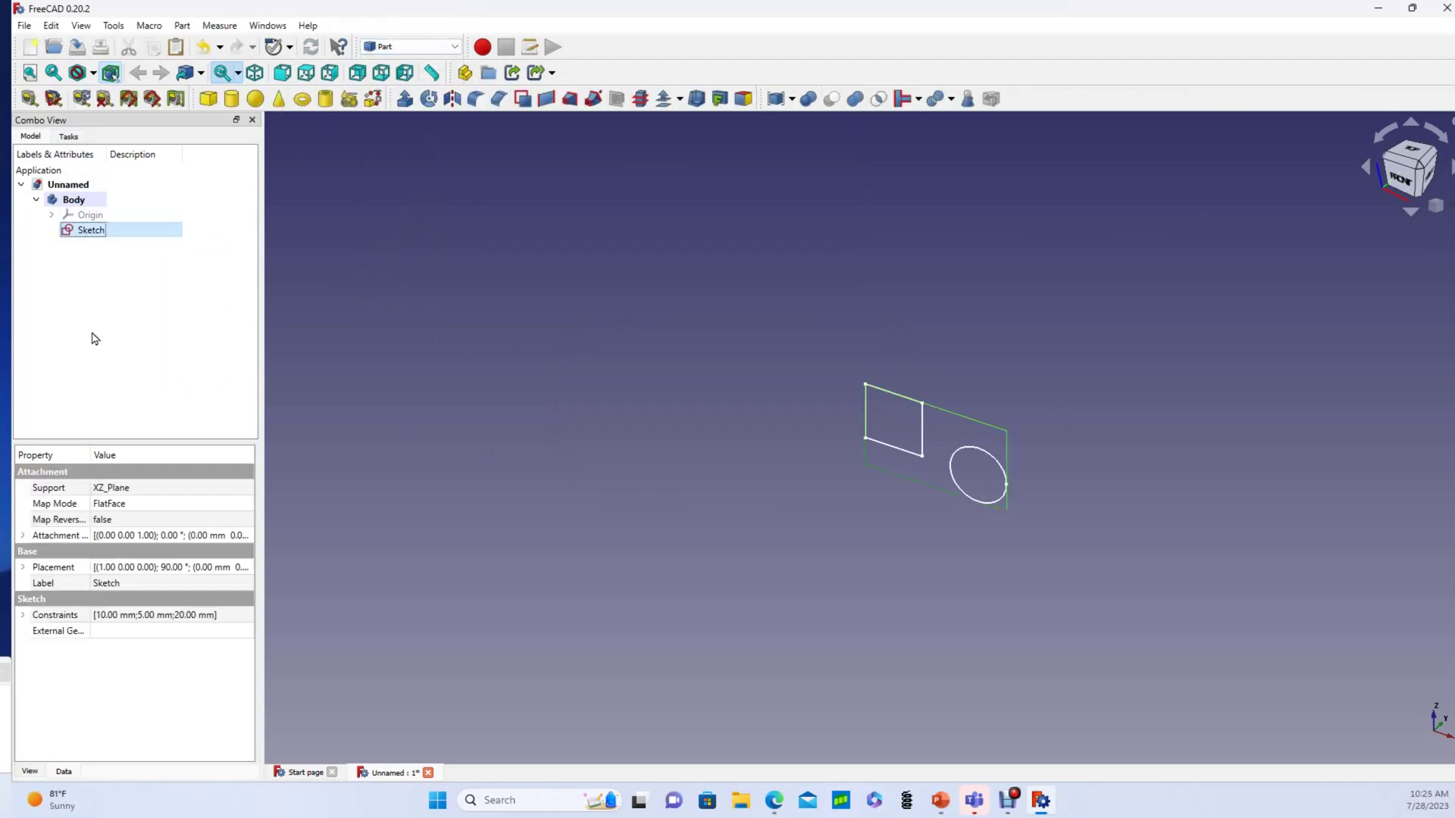
pyautogui.click(405, 100)
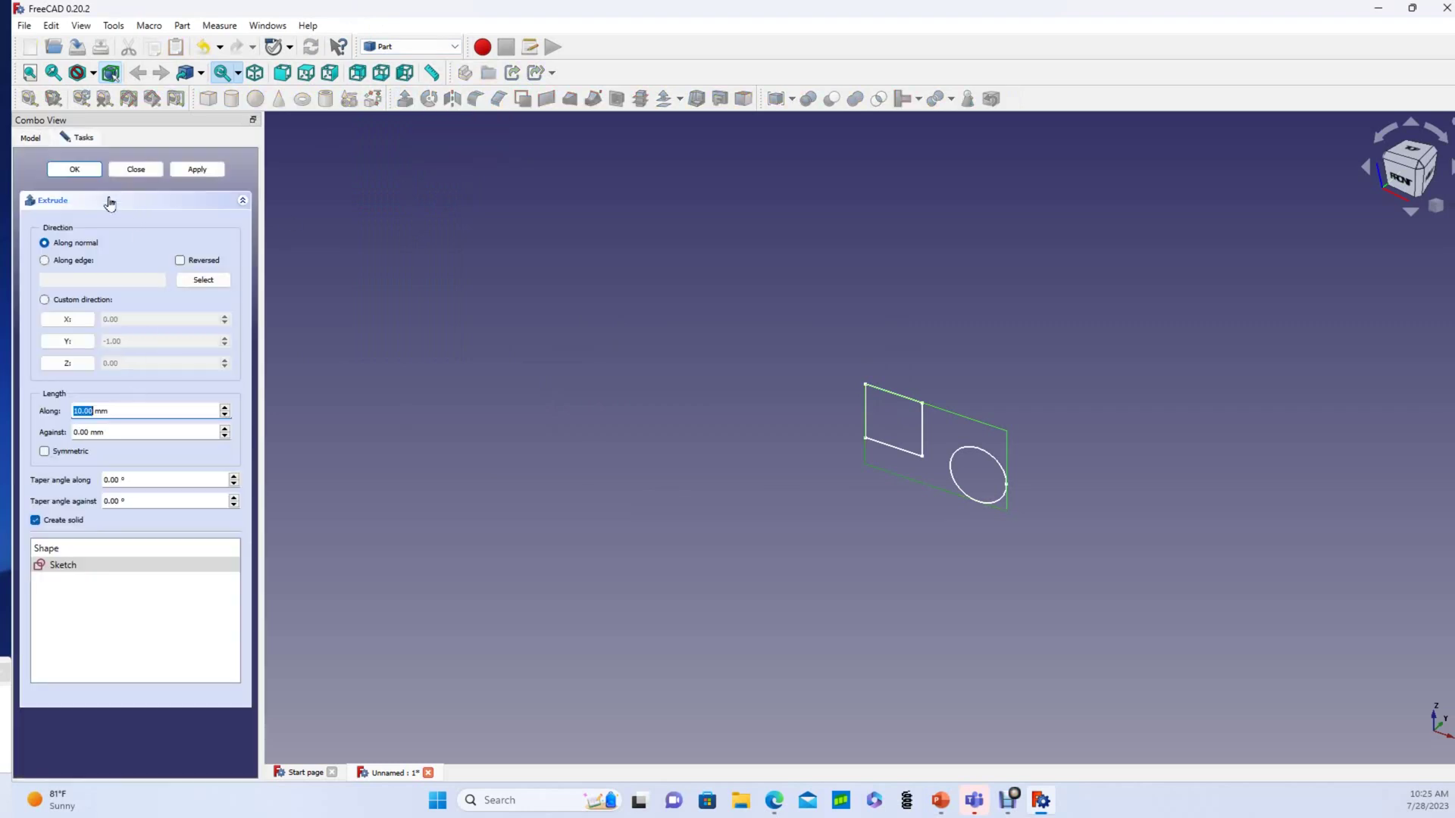
pyautogui.click(79, 172)
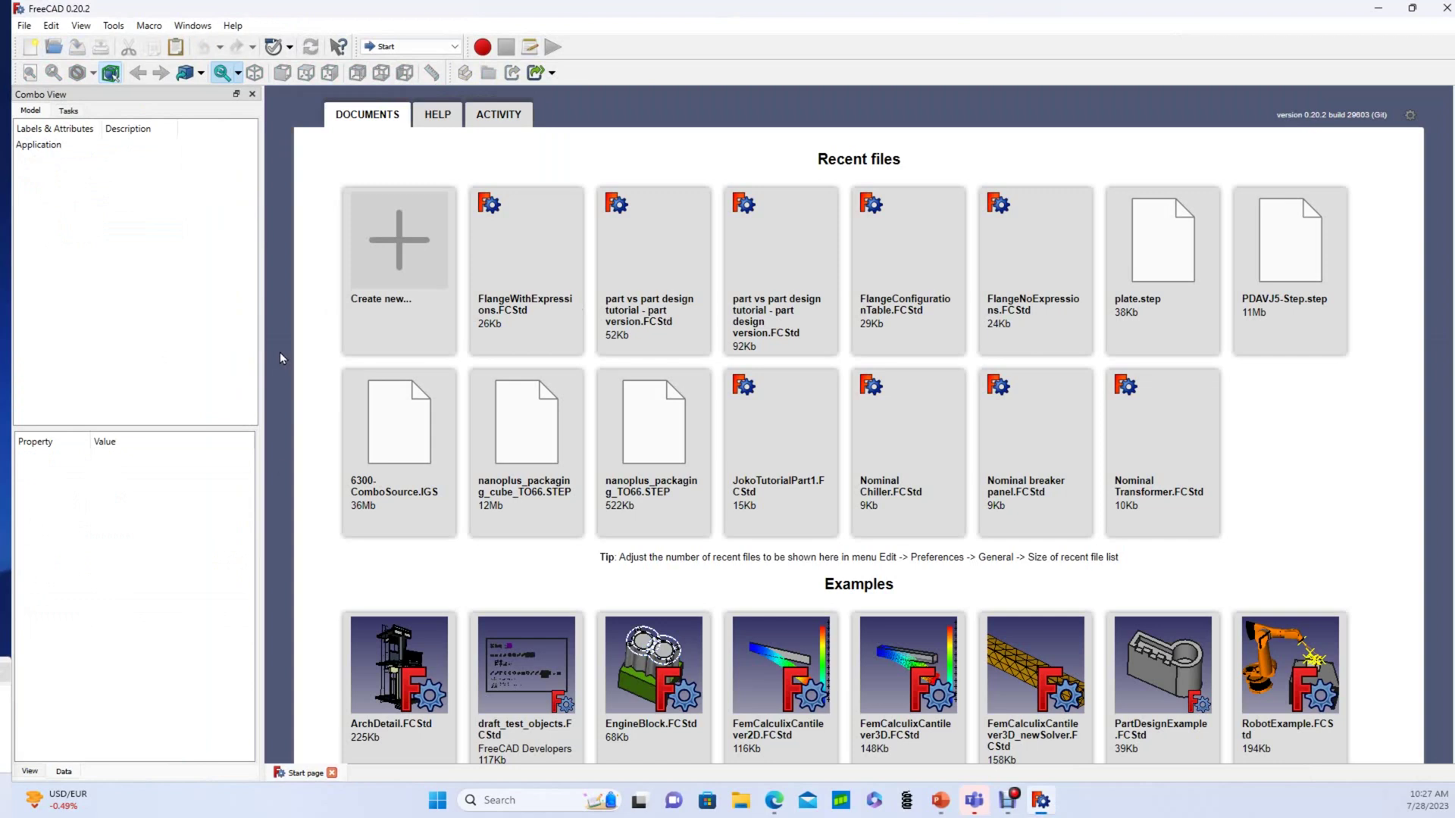
# - Create a new document in Part Design and start a new sketch
pyautogui.click(395, 320)
pyautogui.click(453, 50)
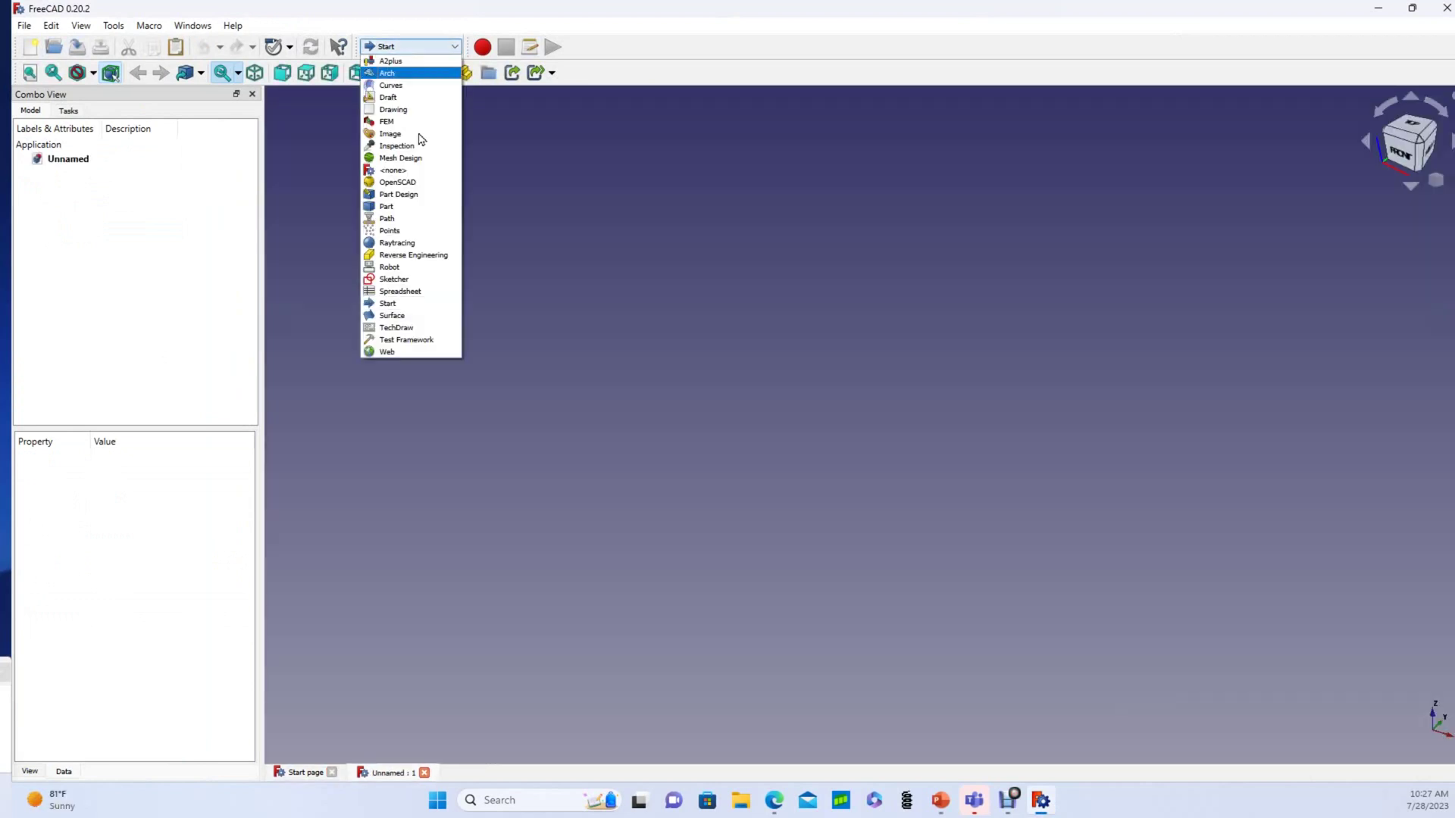
pyautogui.click(406, 195)
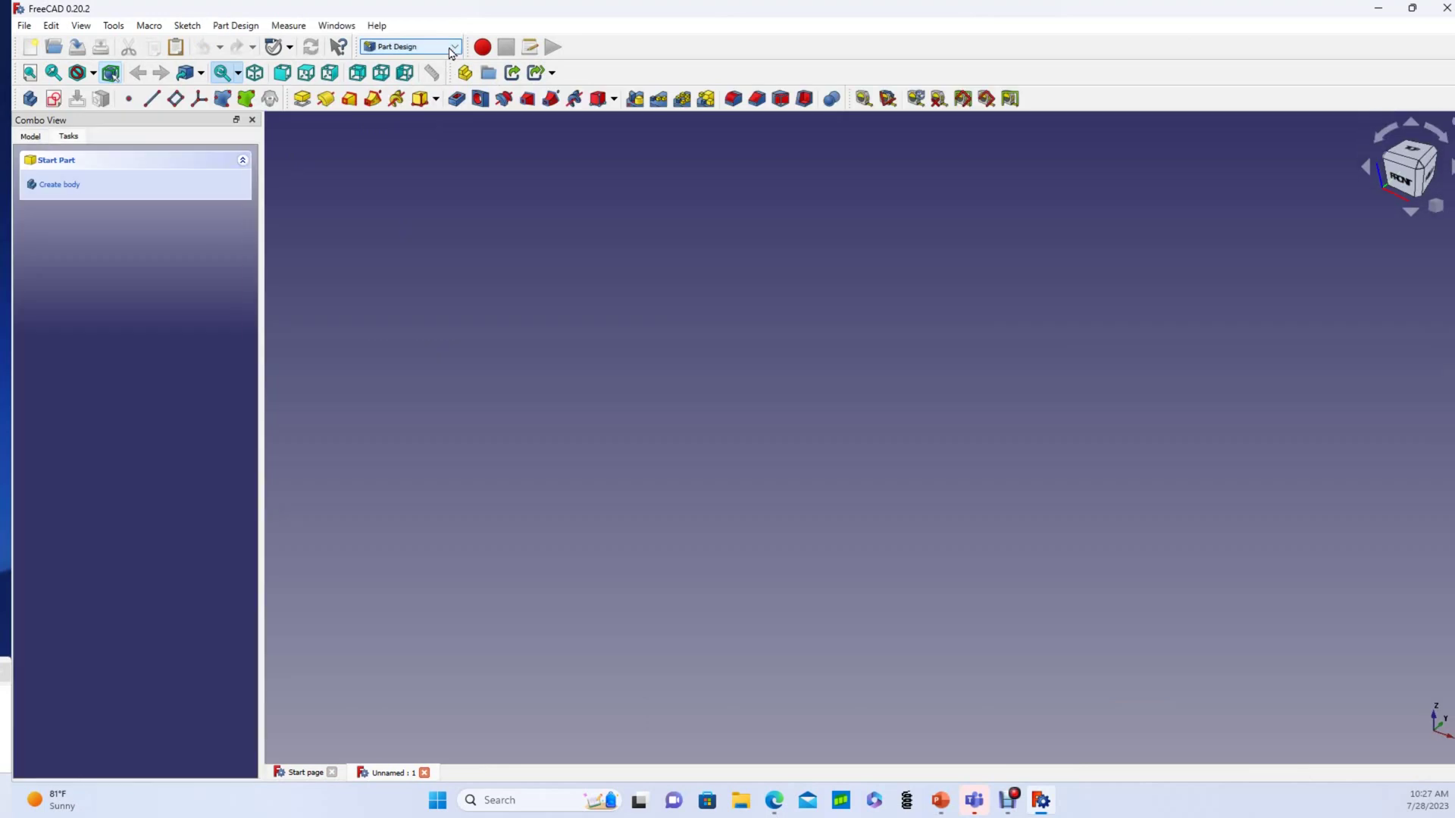
pyautogui.click(55, 100)
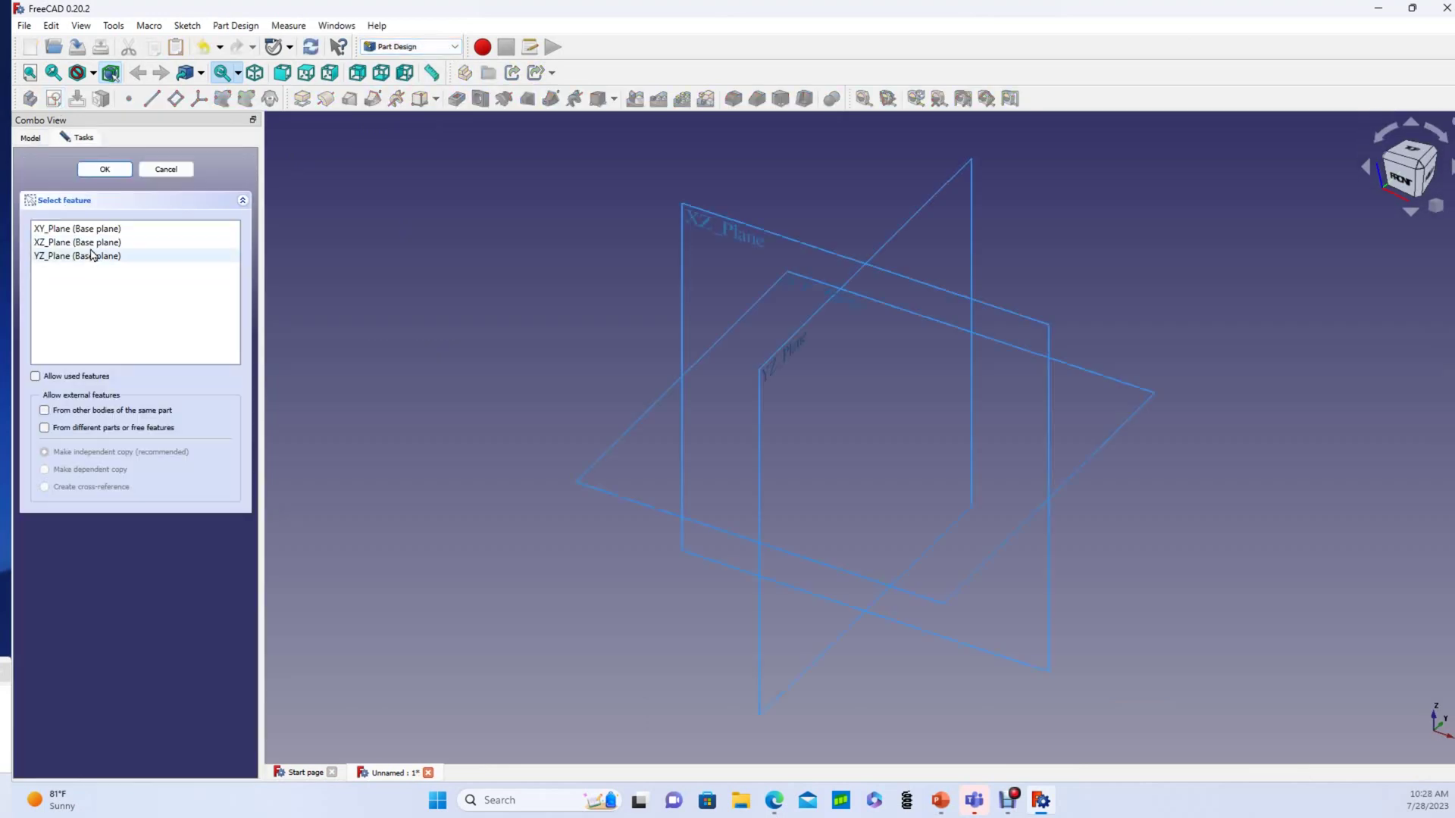
# - Place the sketch on XZ_Plane and draw a 10 mm square from the origin
pyautogui.click(105, 169)
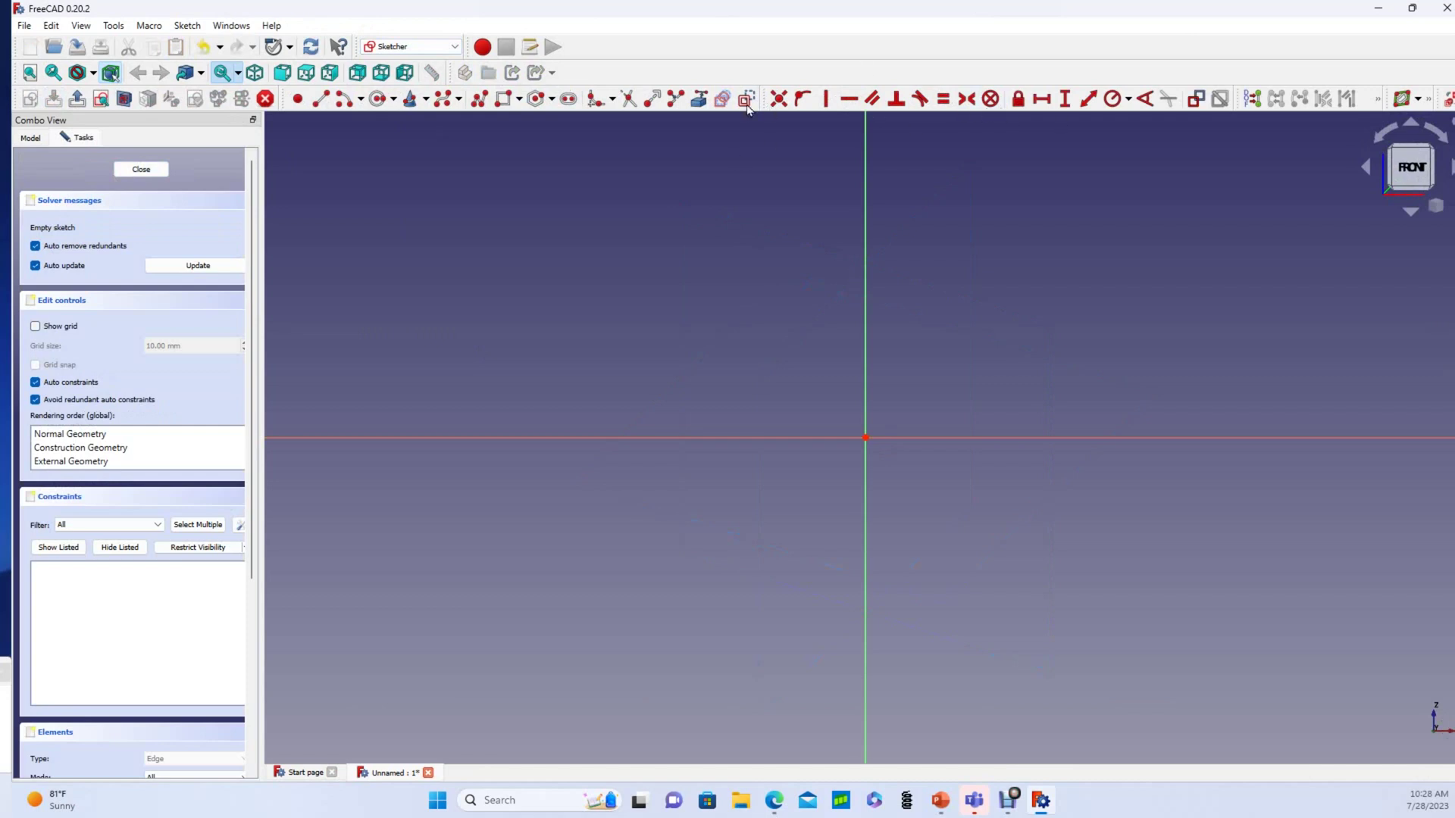
pyautogui.click(503, 98)
pyautogui.click(865, 437)
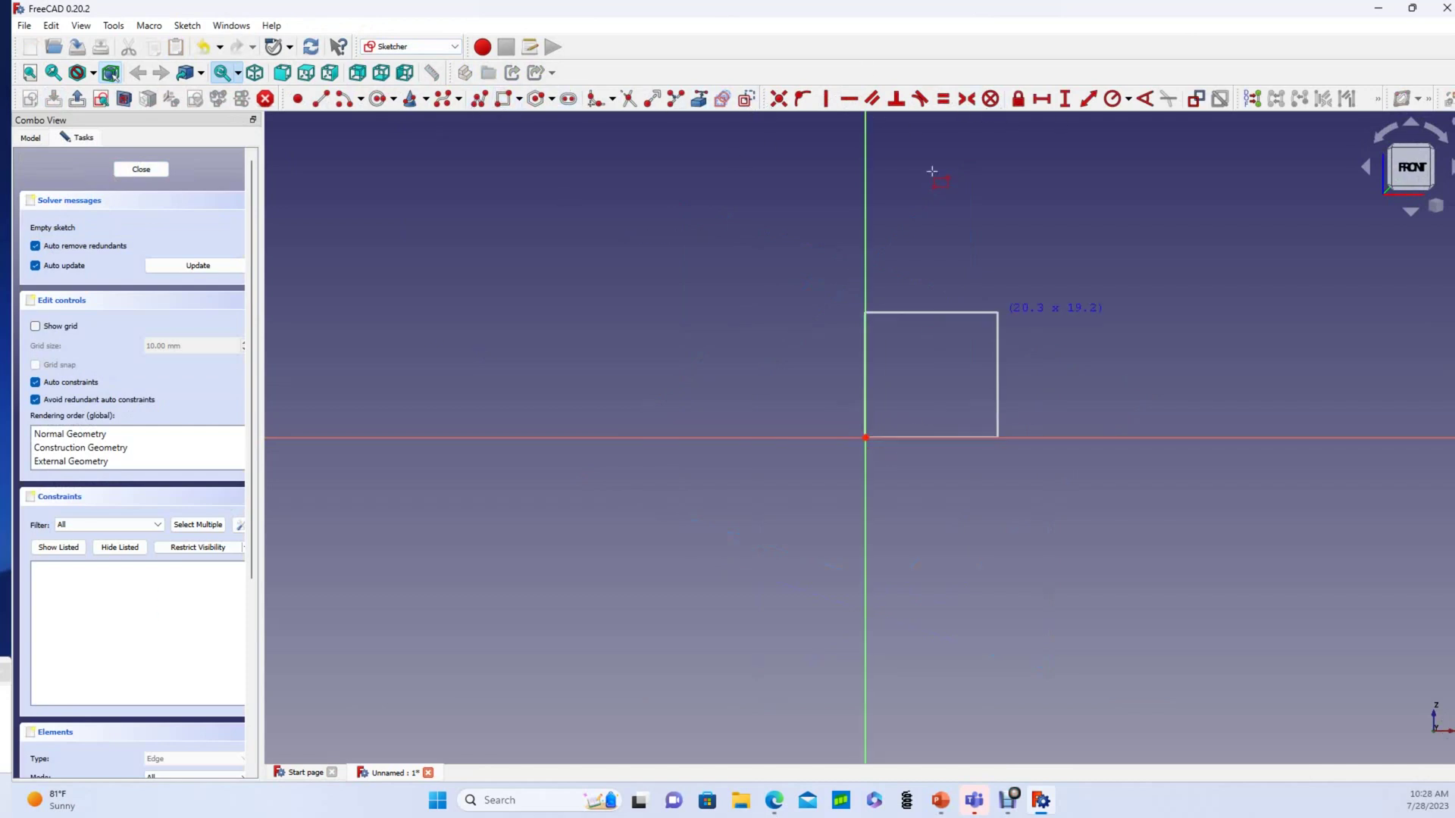
pyautogui.click(992, 311)
pyautogui.click(929, 311)
pyautogui.write('10')
pyautogui.press('Return')
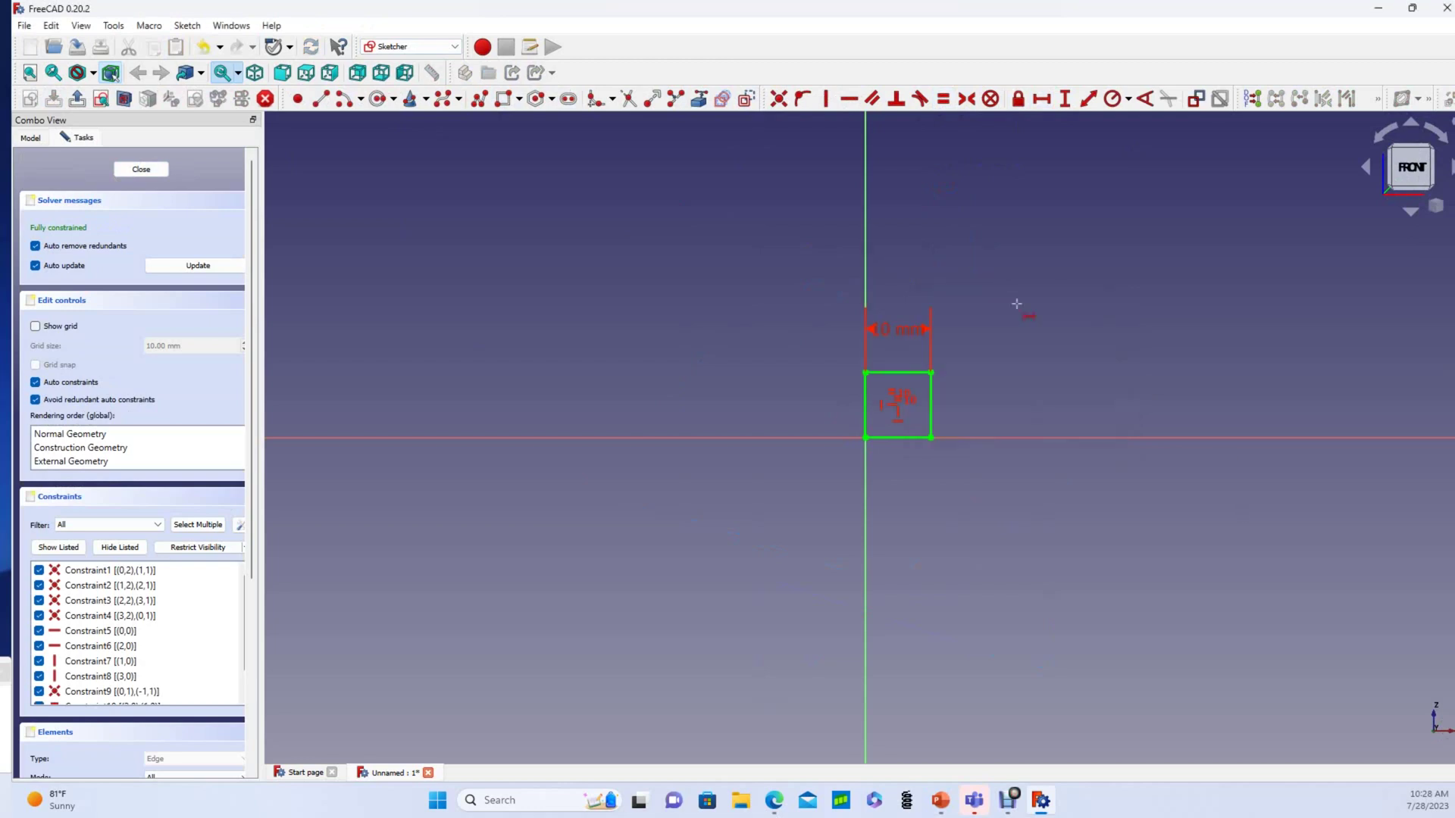
pyautogui.press('g')
pyautogui.press('c')
# - Add an R5 circle centred on the square's bottom-right corner and close the sketch
pyautogui.click(1020, 382)
pyautogui.click(1020, 322)
pyautogui.click(1065, 346)
pyautogui.write('5')
pyautogui.press('Return')
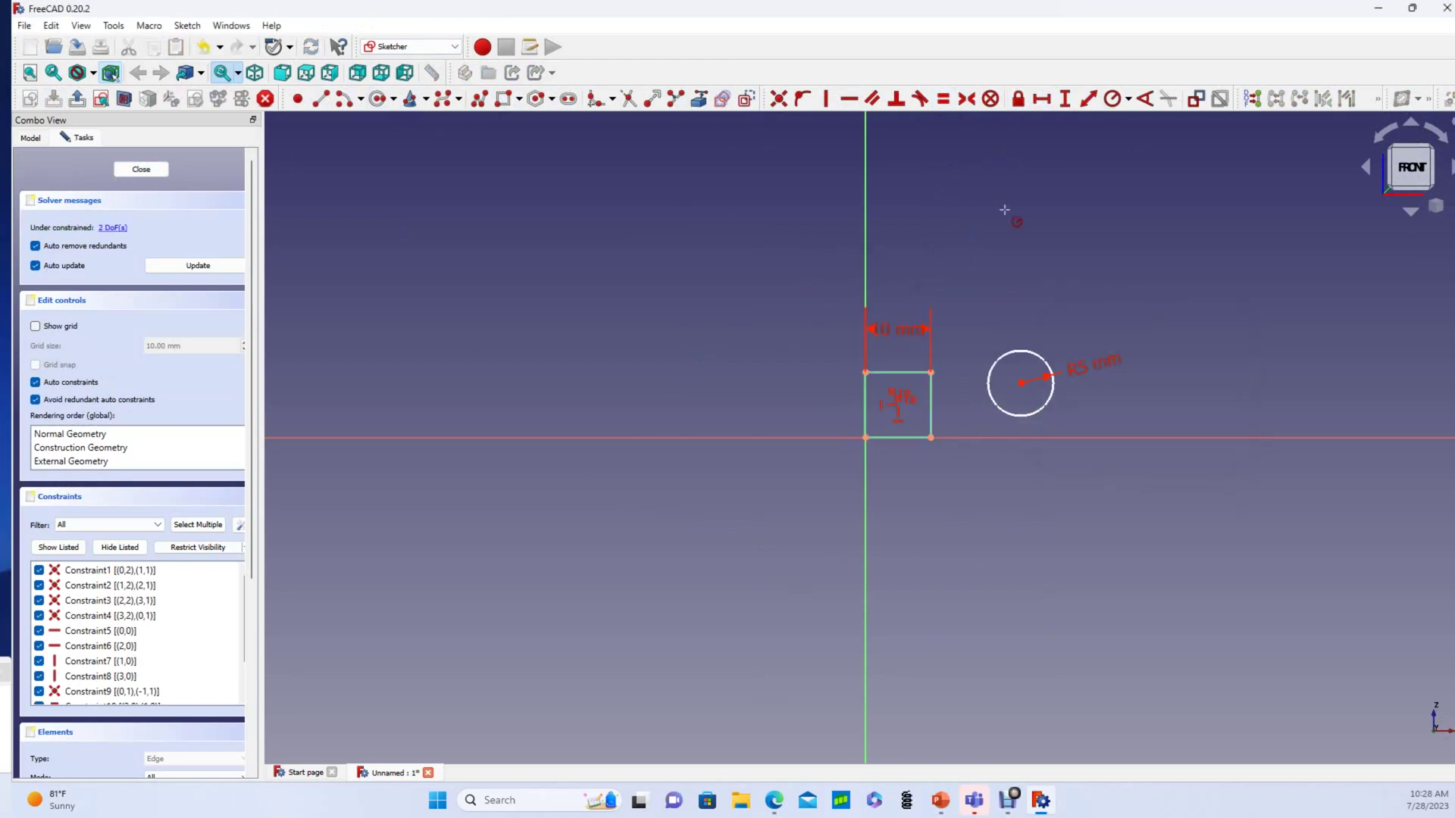
pyautogui.click(1021, 384)
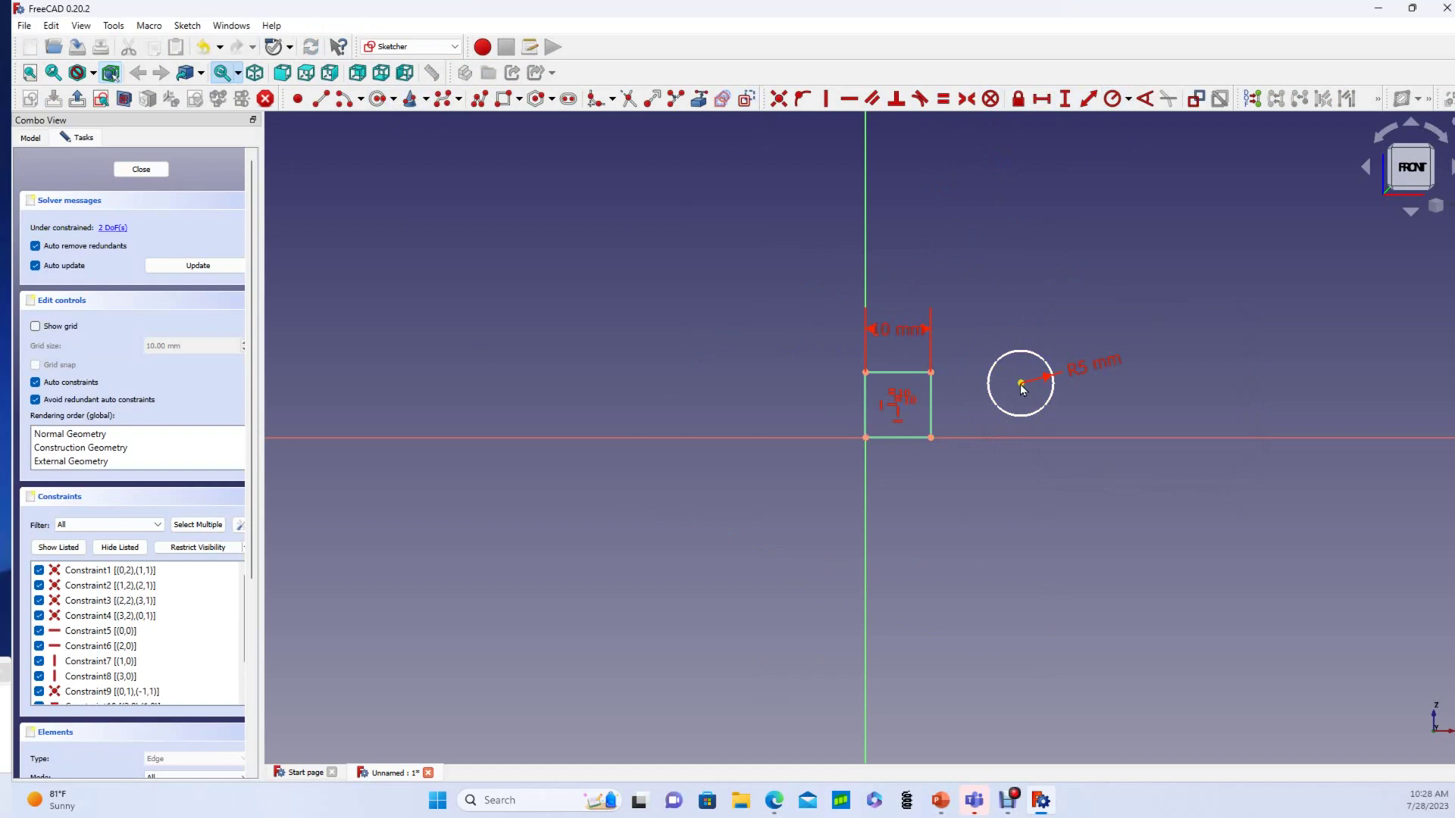
pyautogui.click(931, 438)
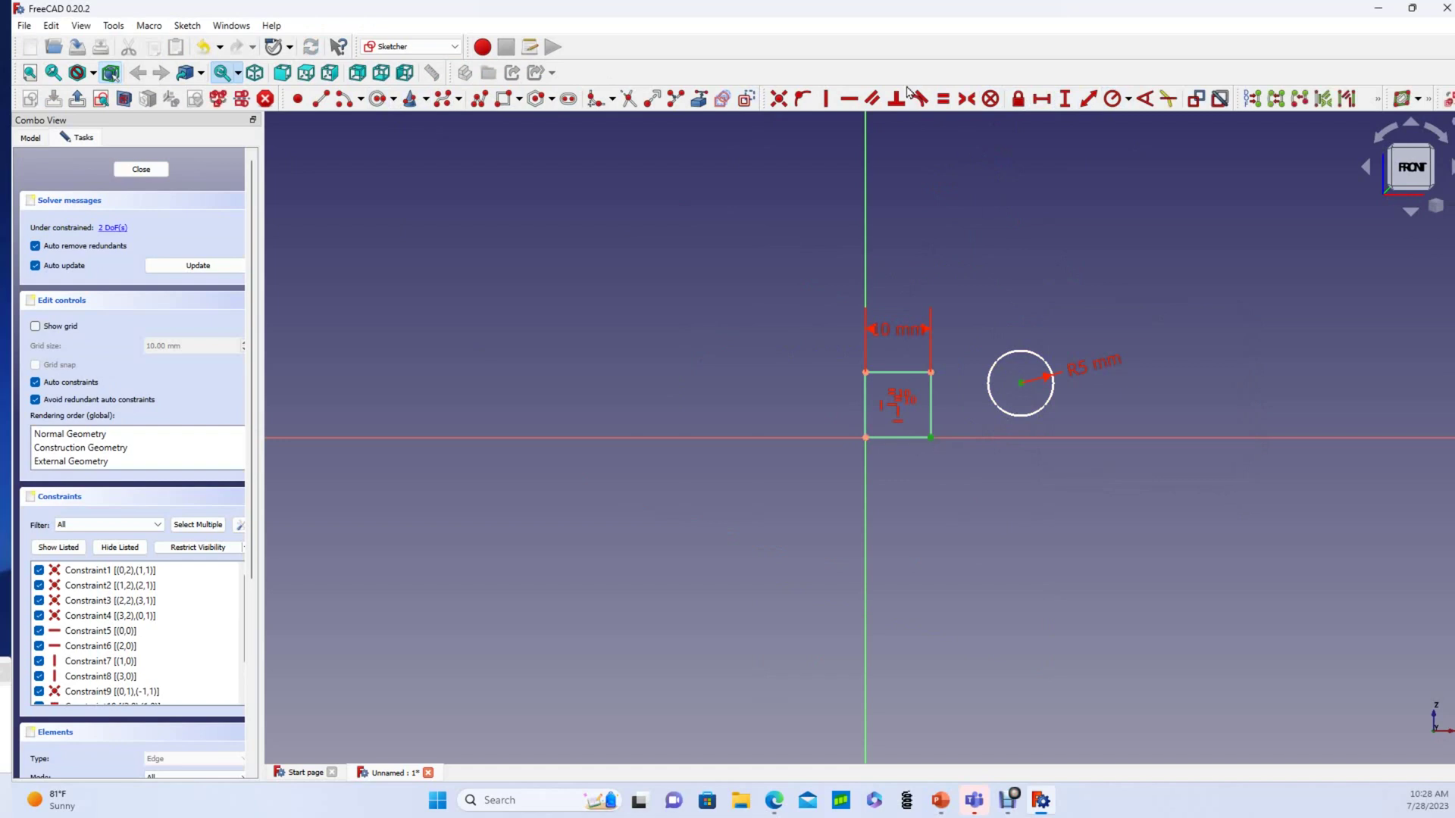
pyautogui.click(780, 100)
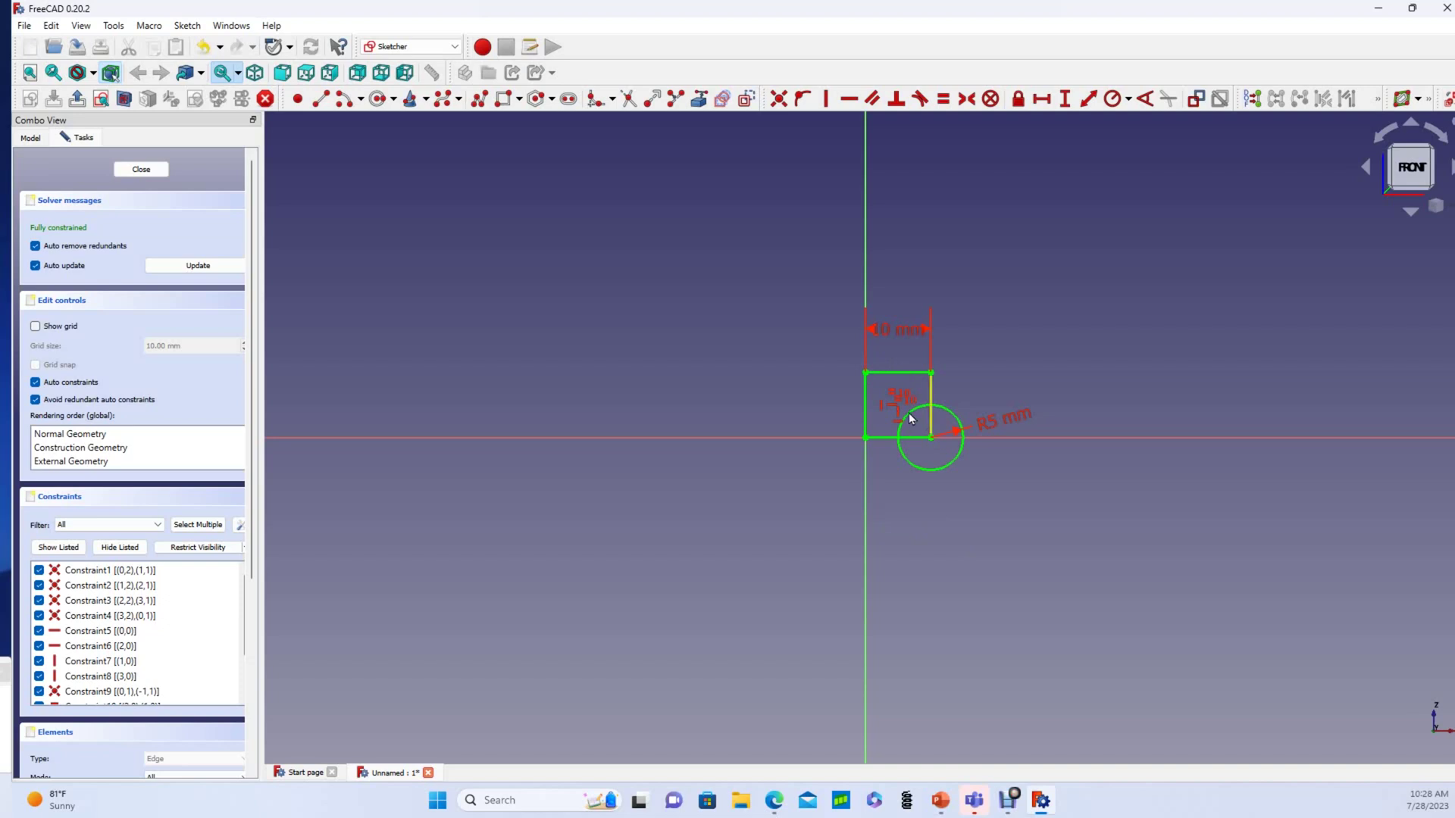
pyautogui.click(157, 169)
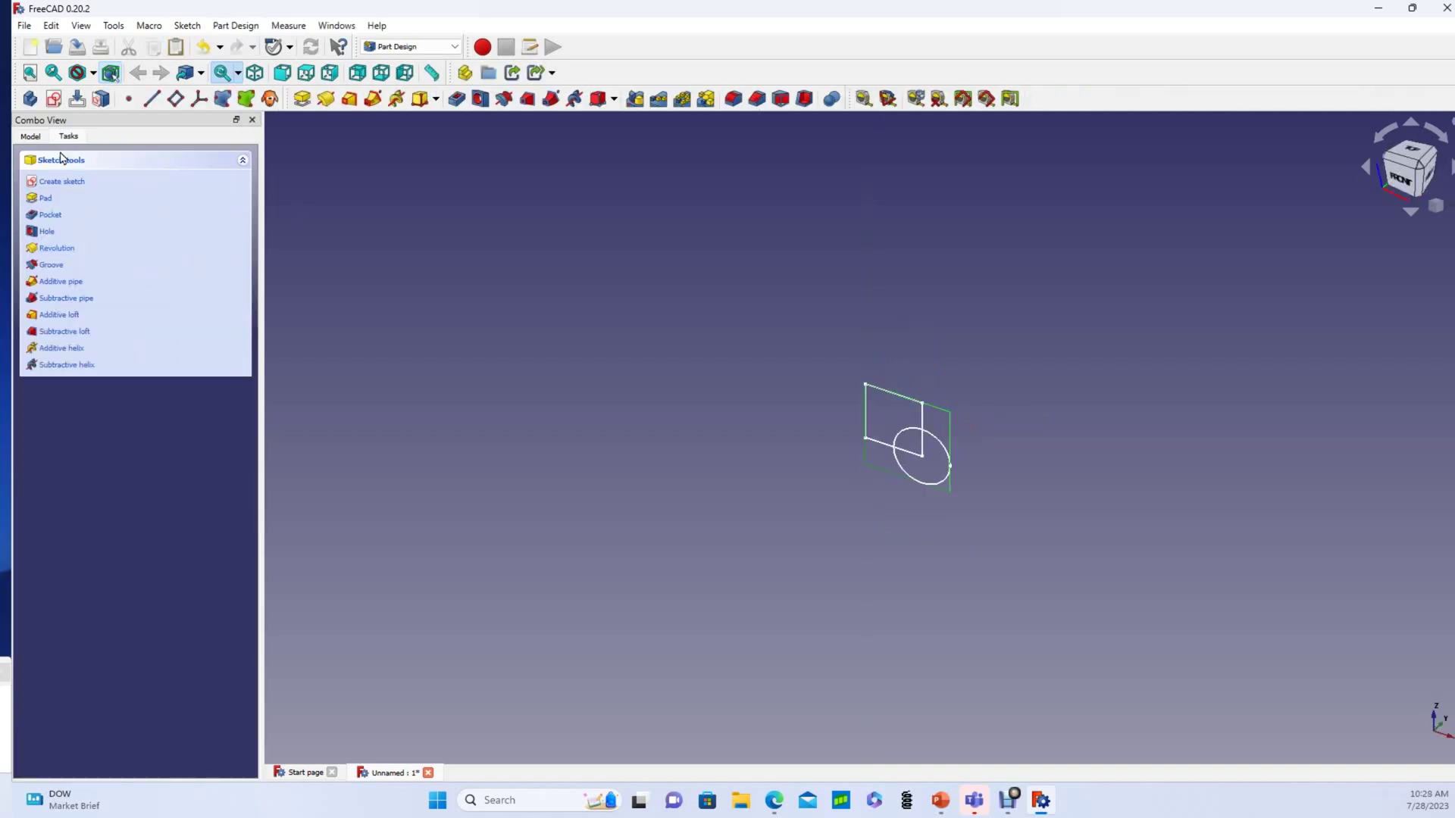
# - Retry padding the overlapping sketch, dismiss the 'multiple solids' error twice, and cancel the Pad
pyautogui.click(30, 136)
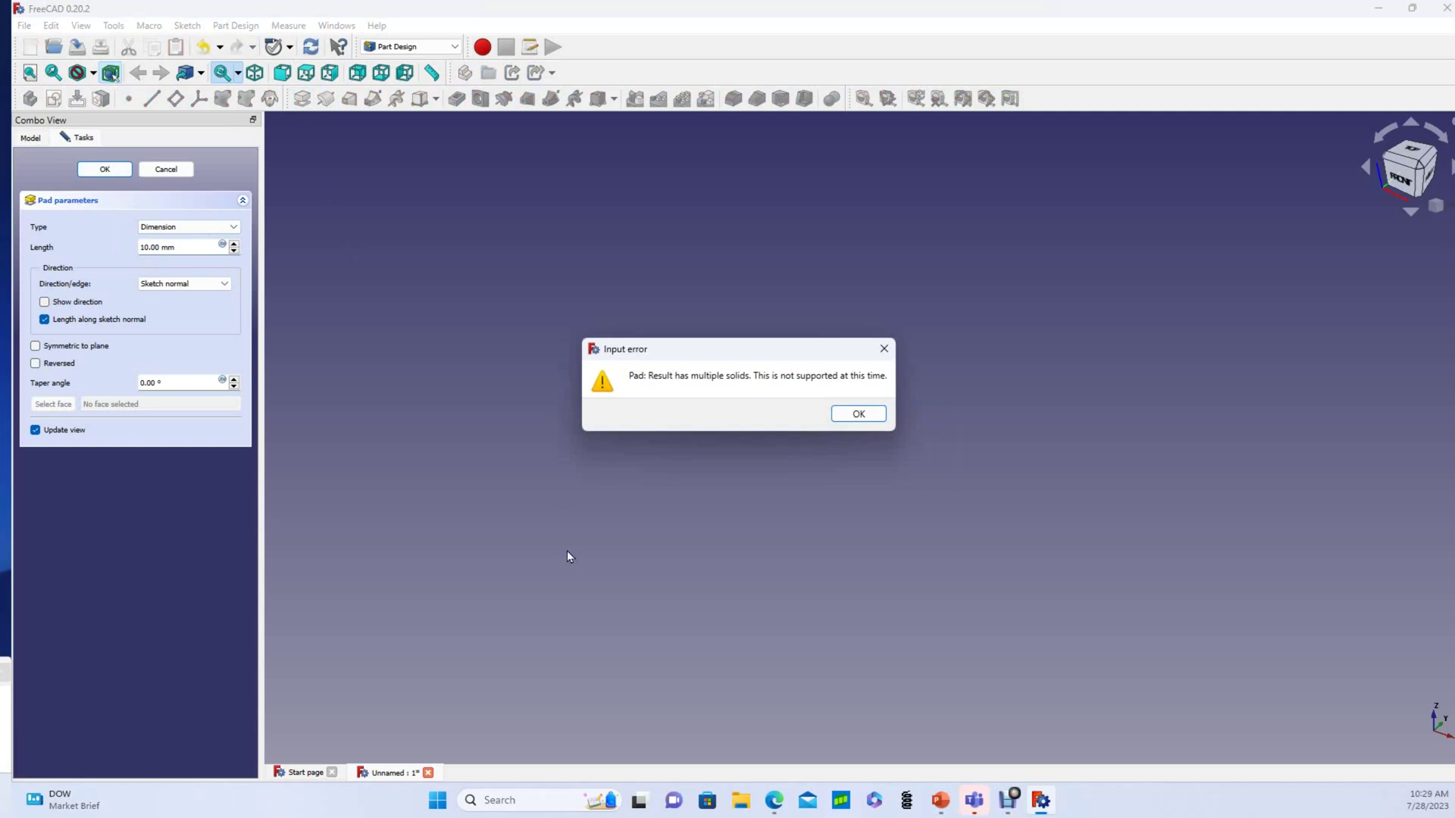
pyautogui.click(850, 414)
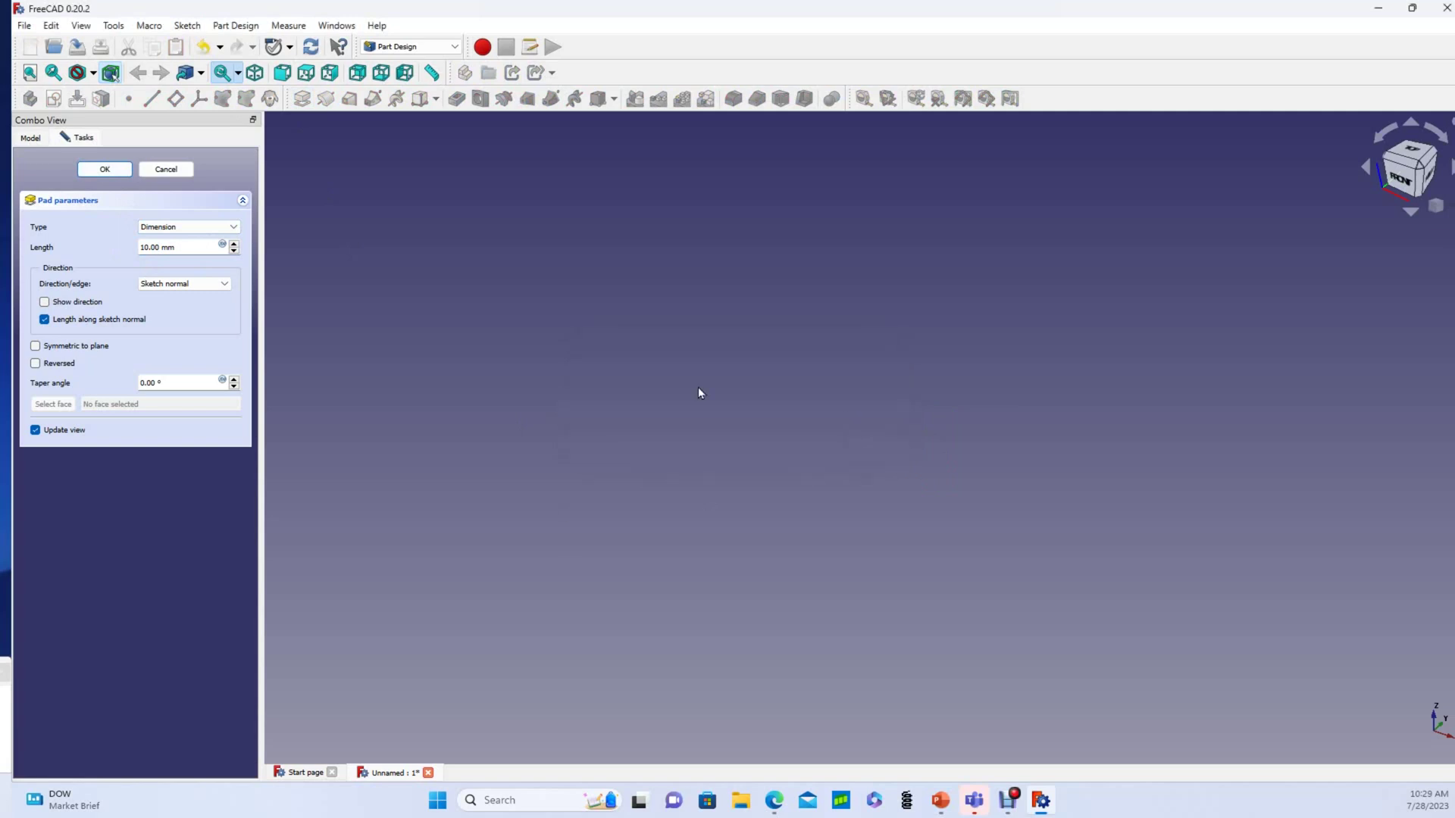
pyautogui.click(113, 168)
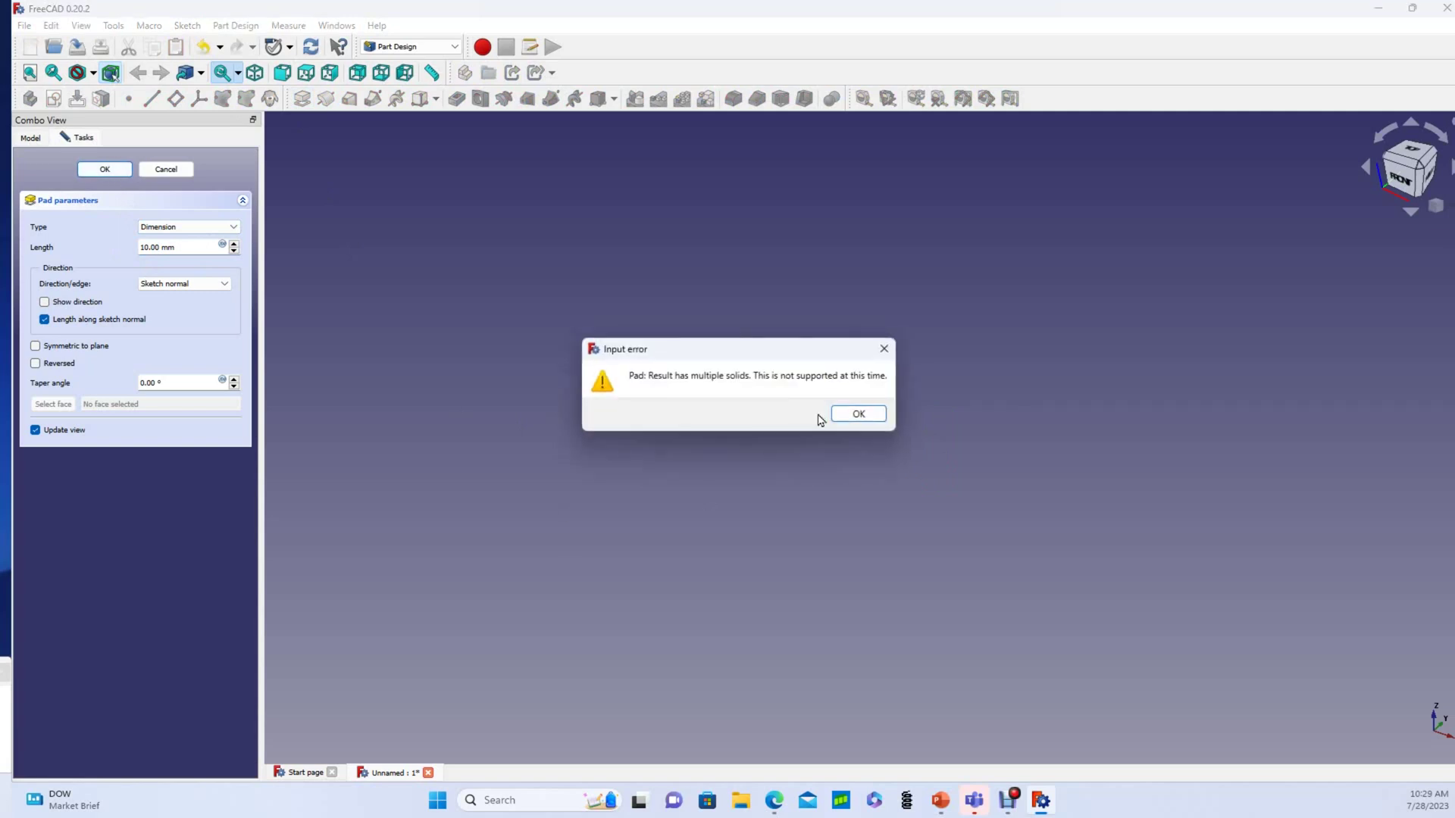
pyautogui.click(859, 414)
pyautogui.click(166, 169)
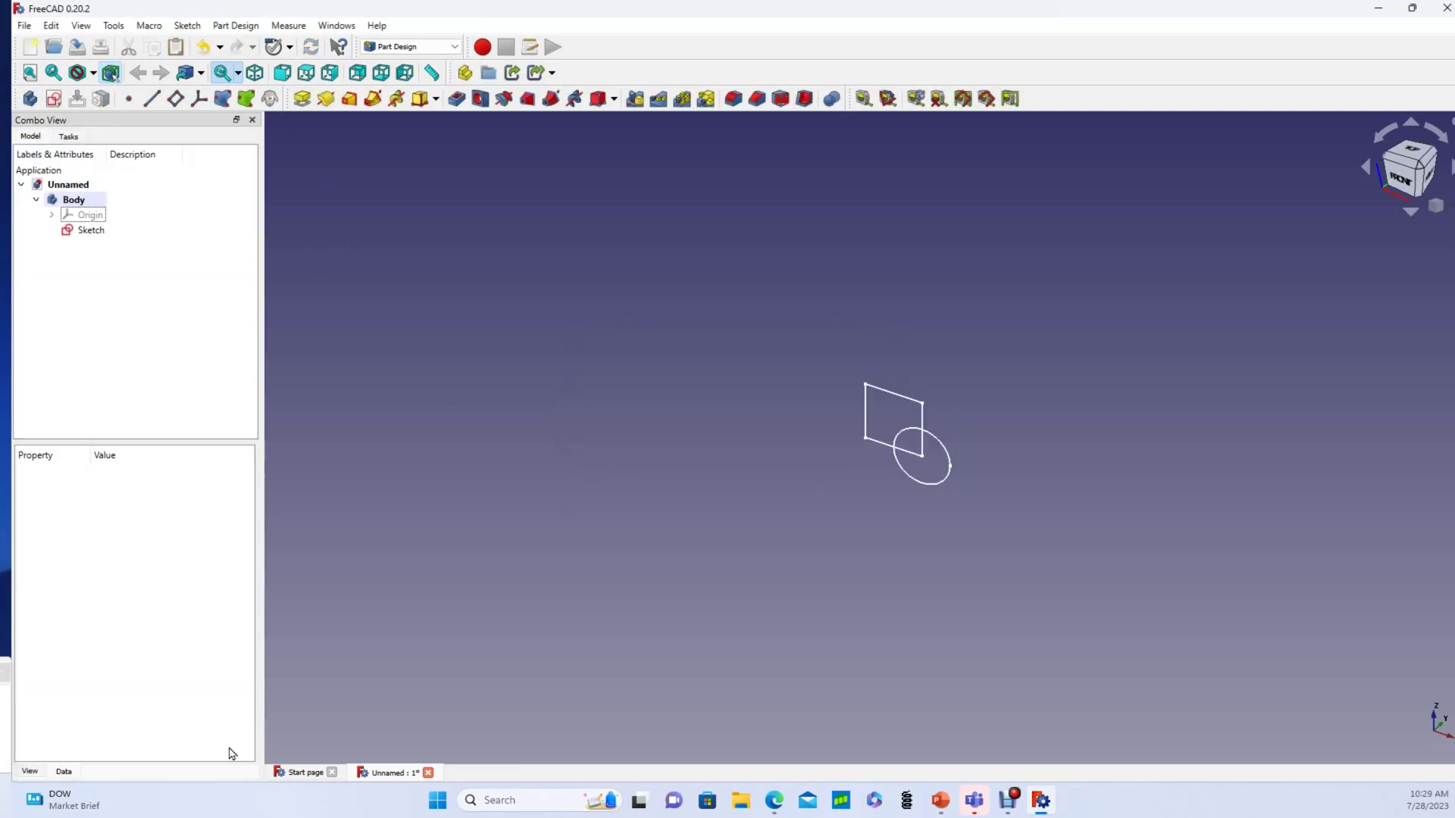
# - In the Part workbench, extrude the overlapping sketch into a fused 10 mm cube and cylinder
pyautogui.click(453, 50)
pyautogui.click(413, 212)
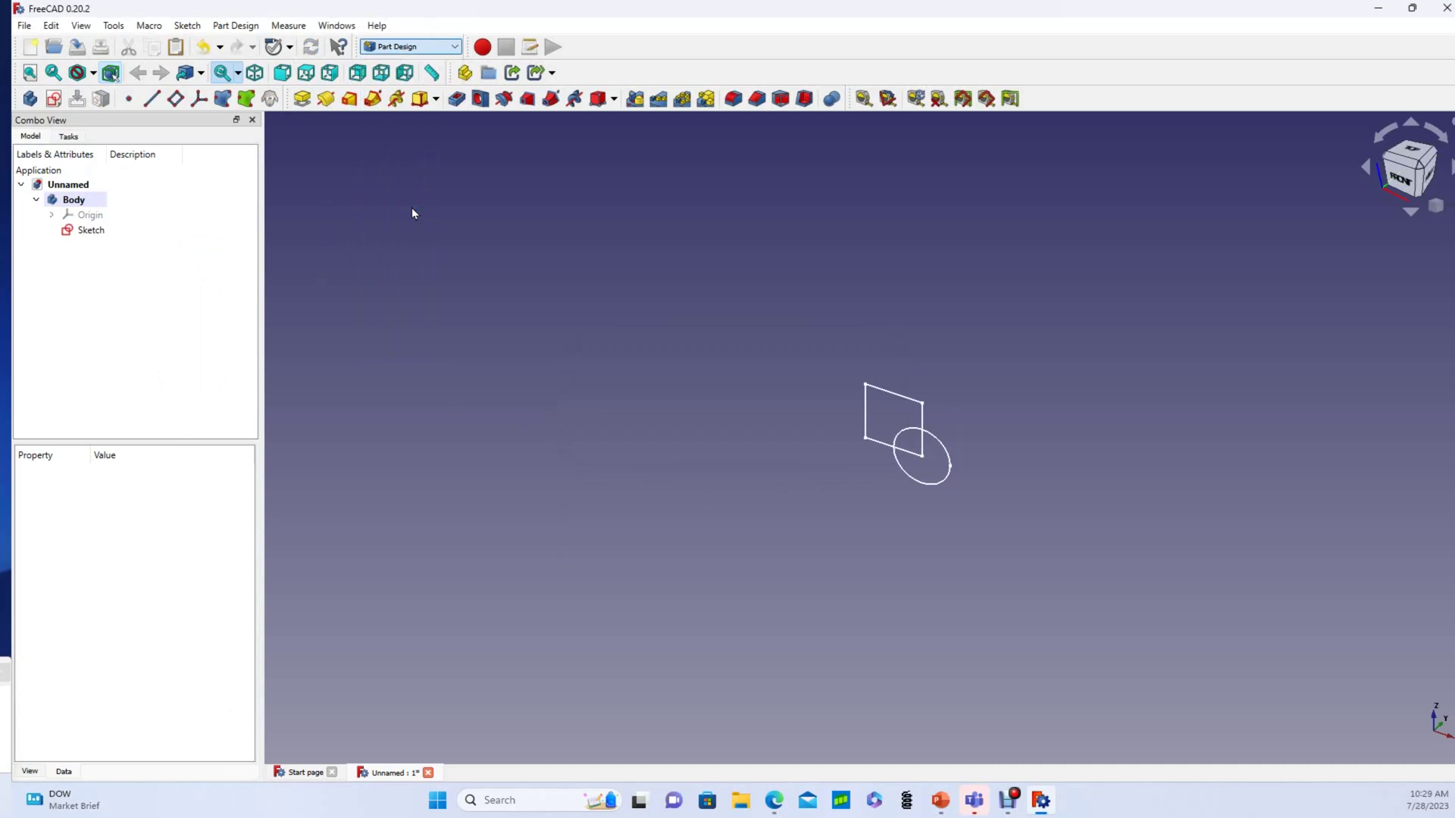
pyautogui.click(85, 233)
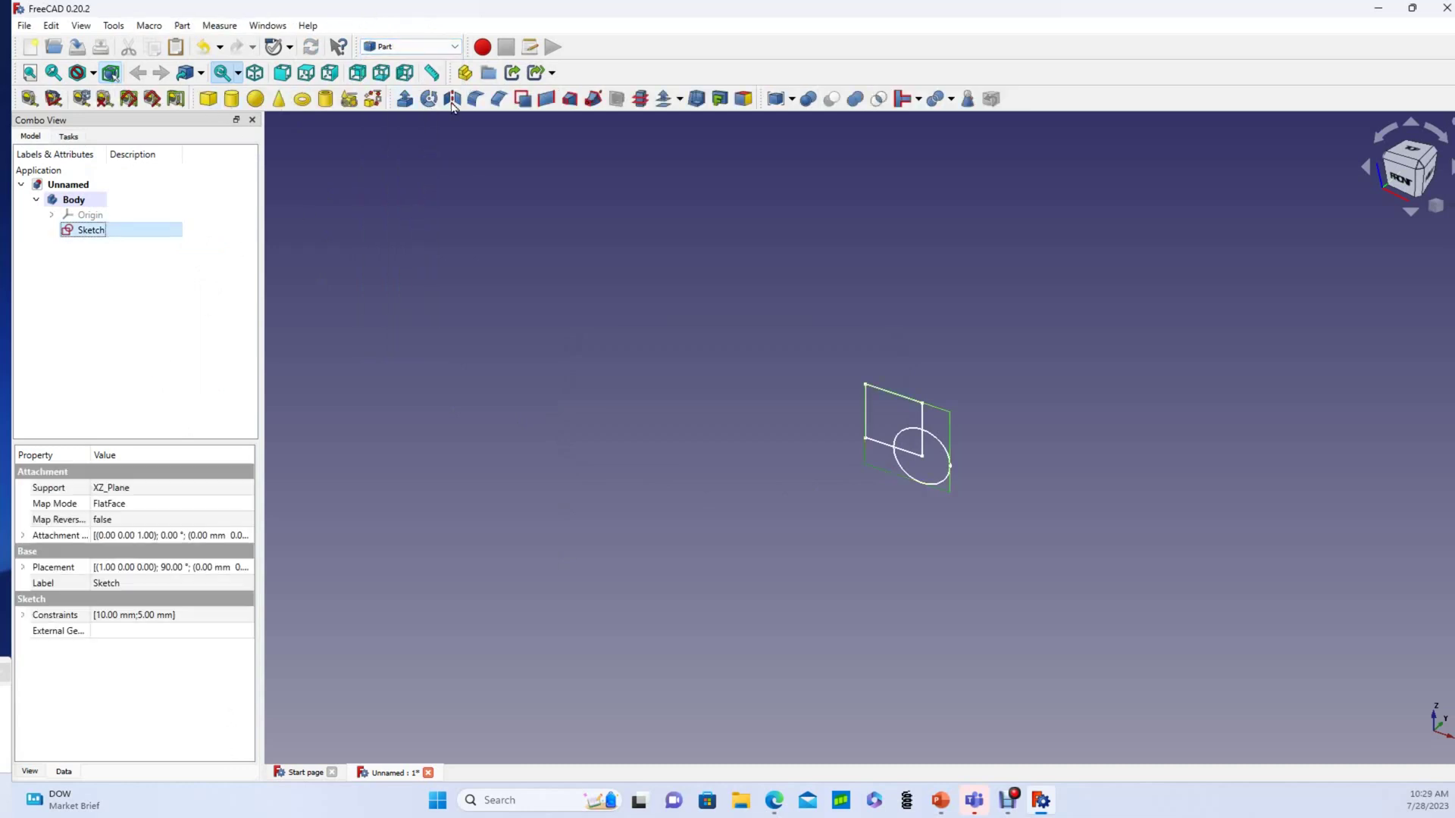
pyautogui.click(405, 99)
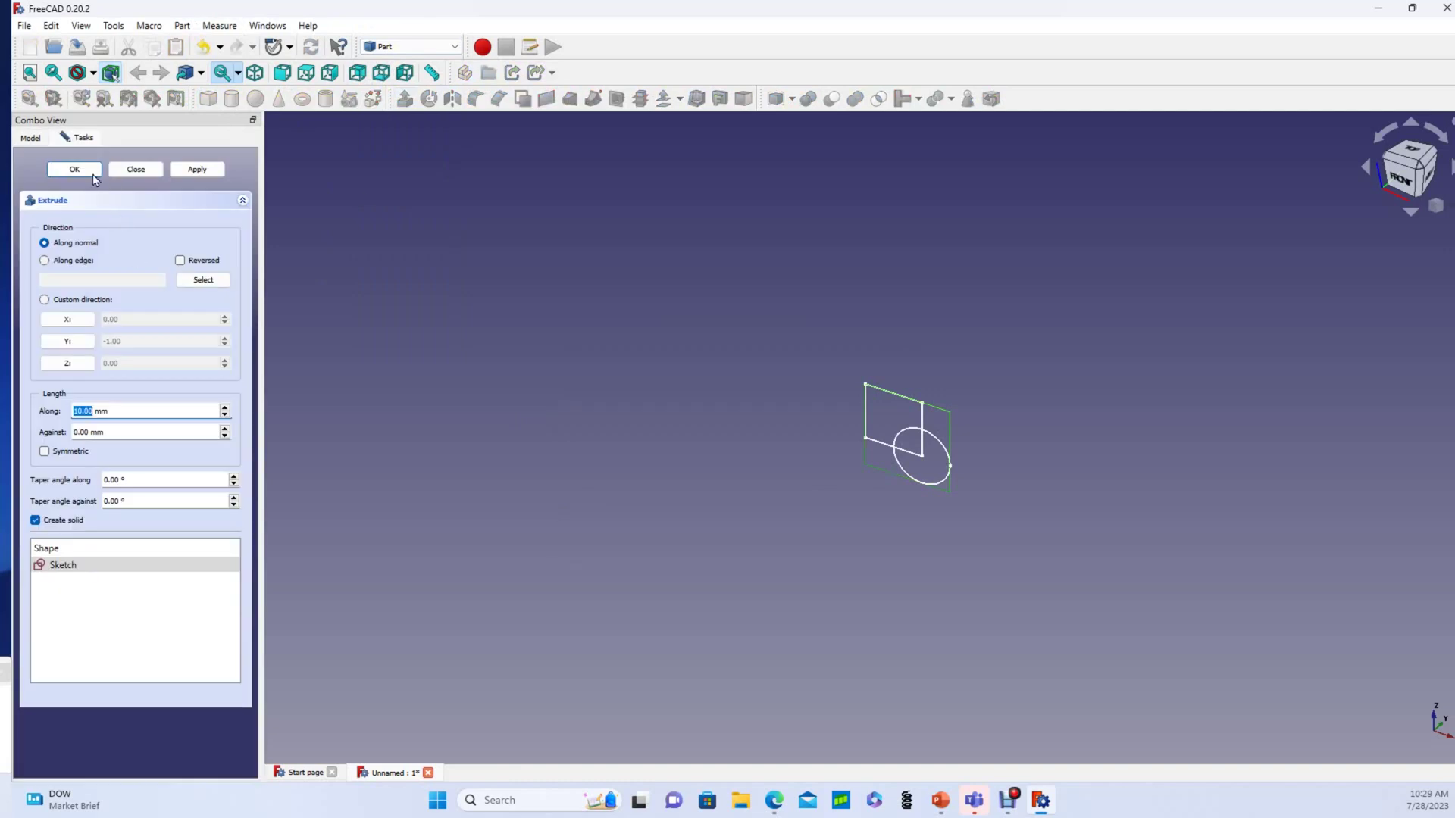
pyautogui.click(75, 169)
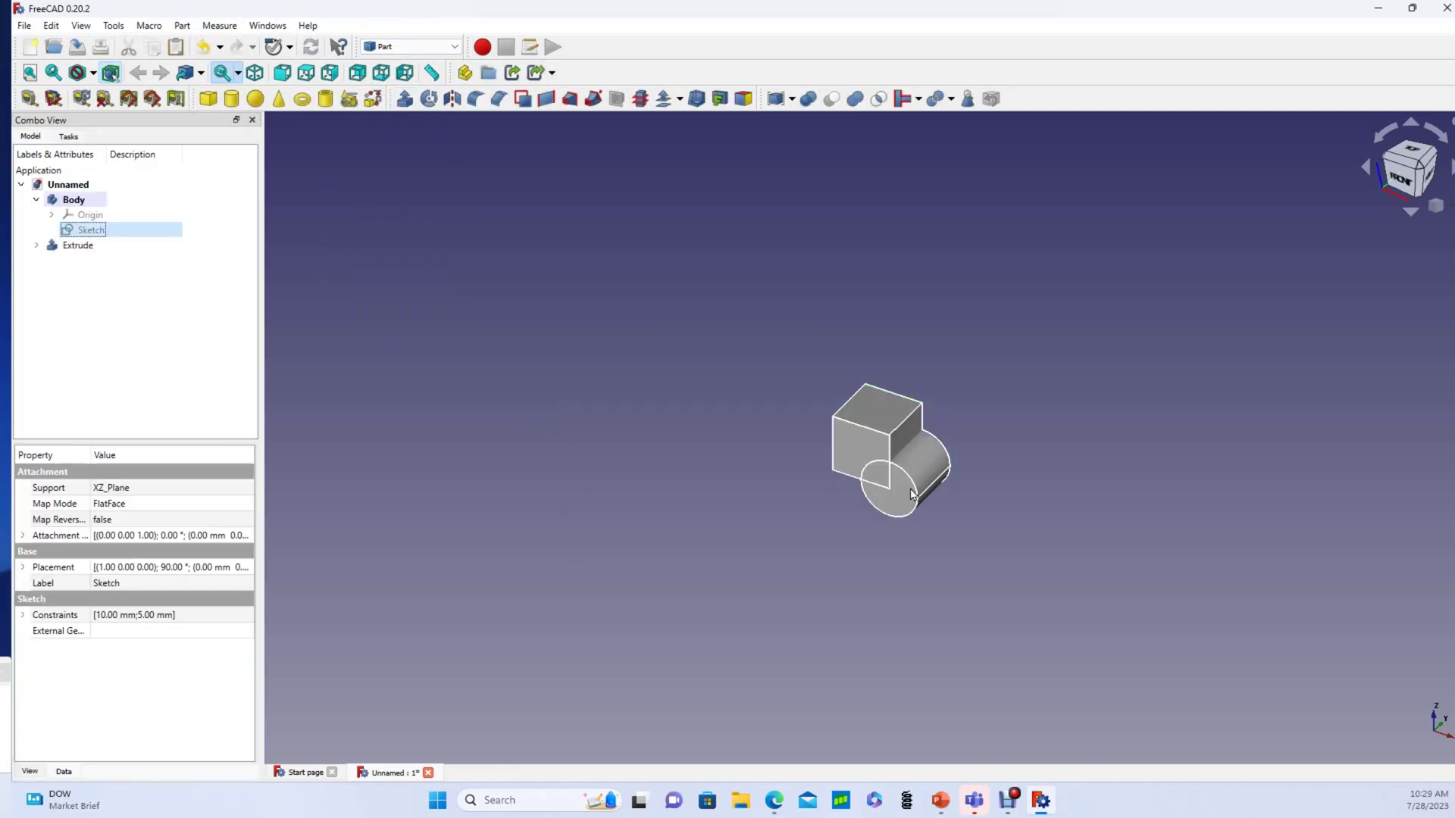
pyautogui.scroll(2, 892, 491)
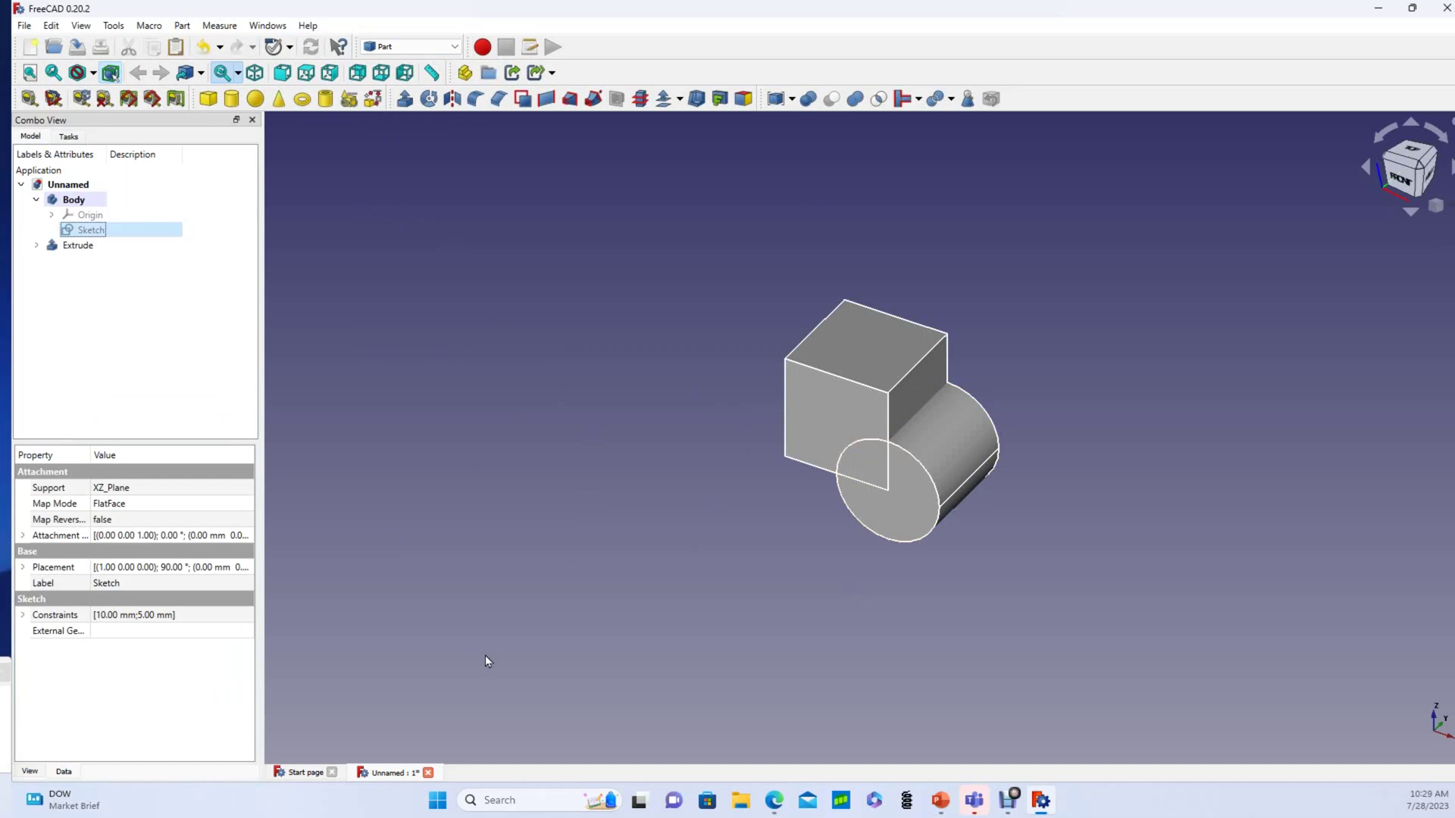
# - Discard the old document and start a new one in the Part Design workbench
pyautogui.click(428, 773)
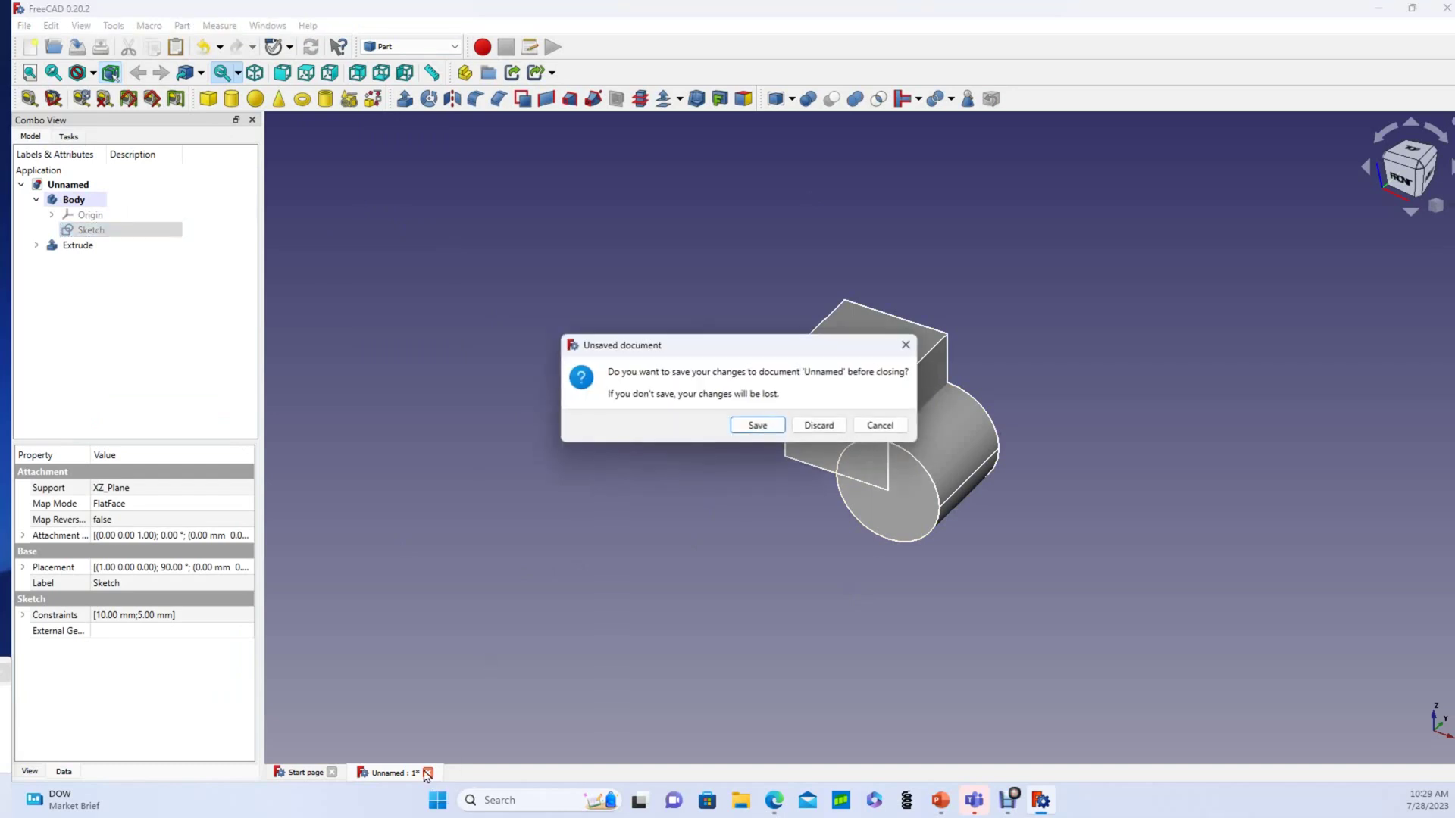
pyautogui.click(818, 425)
pyautogui.hotkey('ctrl', 'n')
pyautogui.click(455, 47)
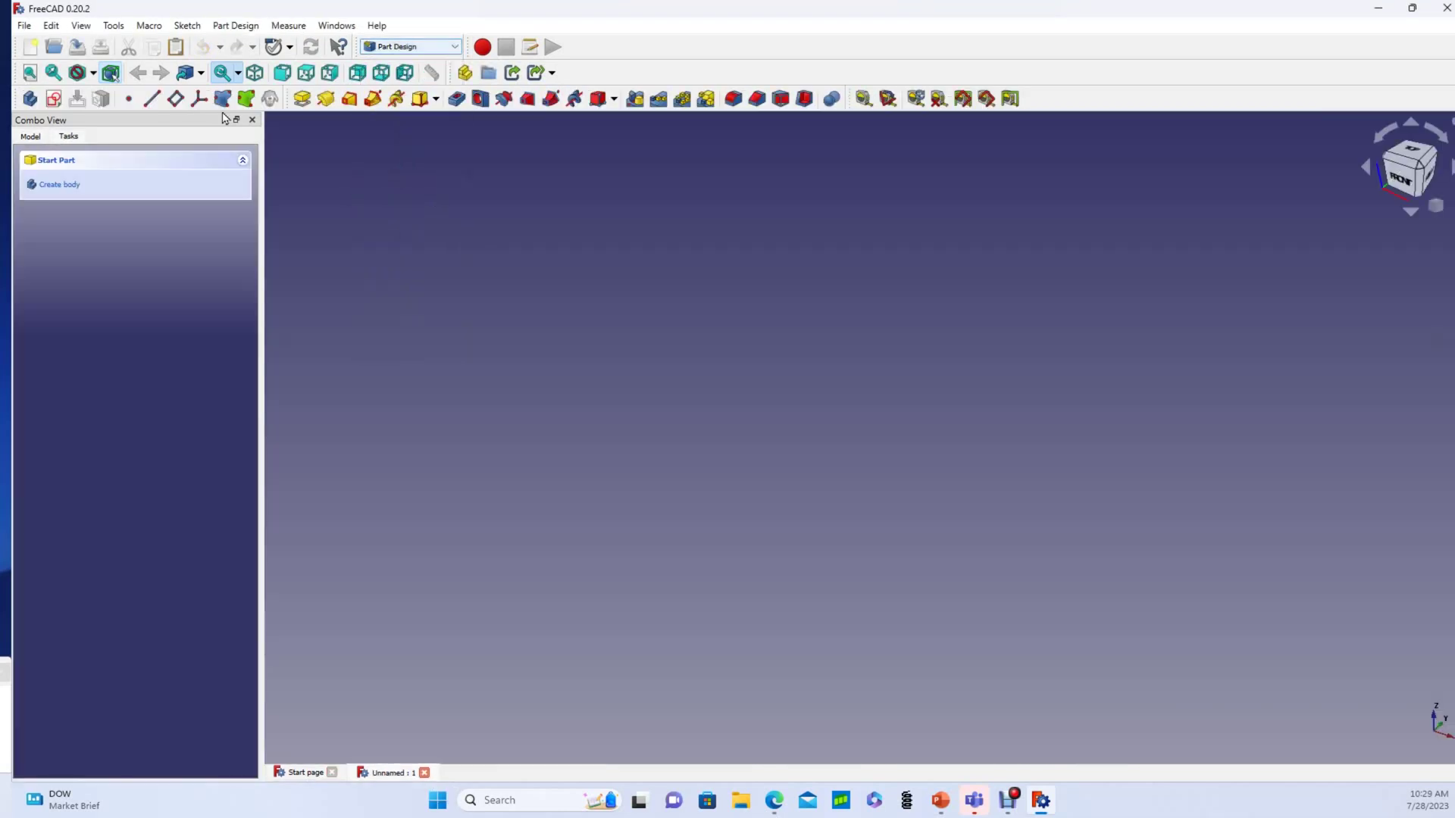
# - Sketch a rectangle from the origin on XZ_Plane and constrain it to 10 mm wide
pyautogui.click(53, 99)
pyautogui.click(76, 246)
pyautogui.click(107, 168)
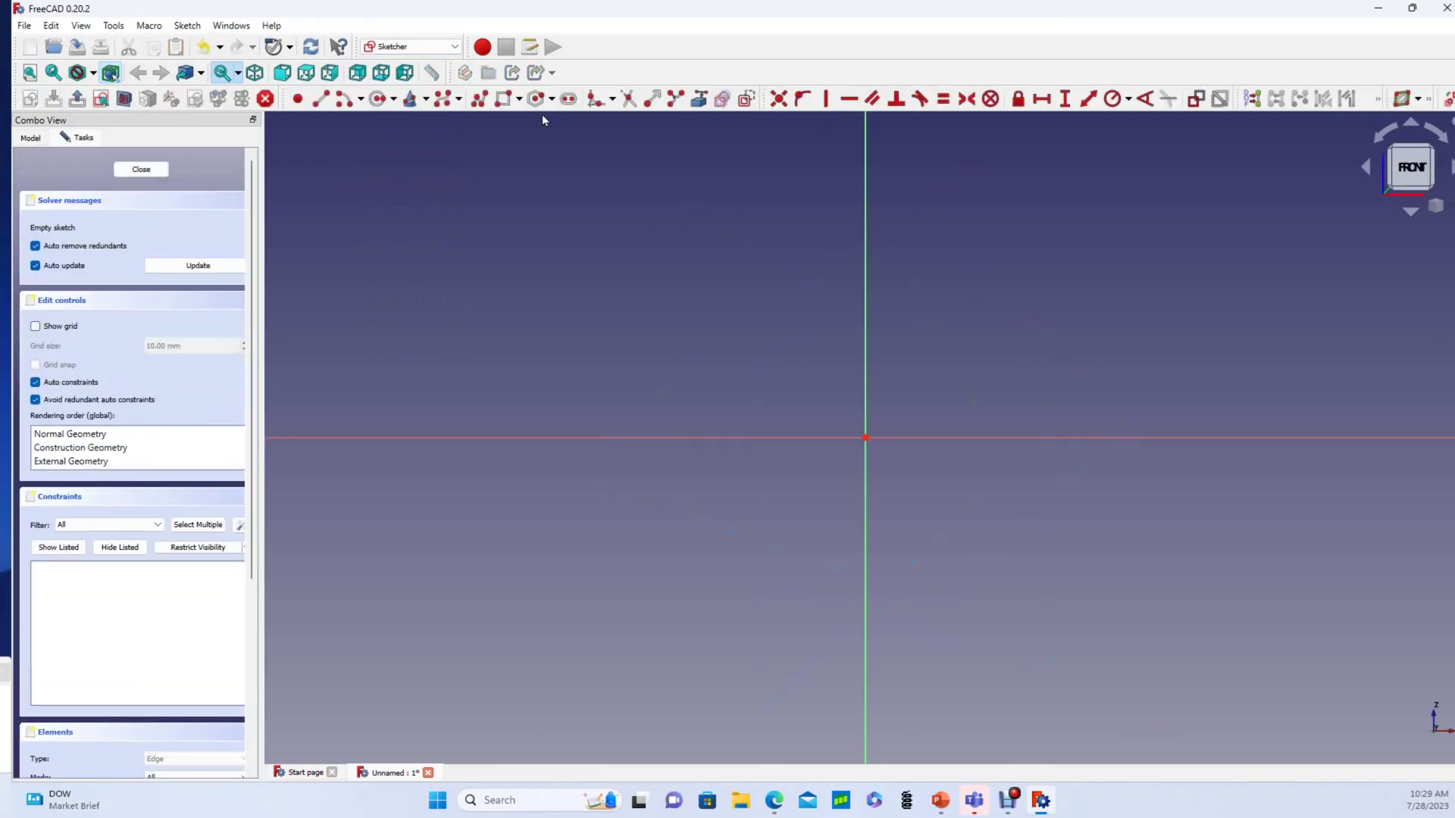
pyautogui.click(502, 99)
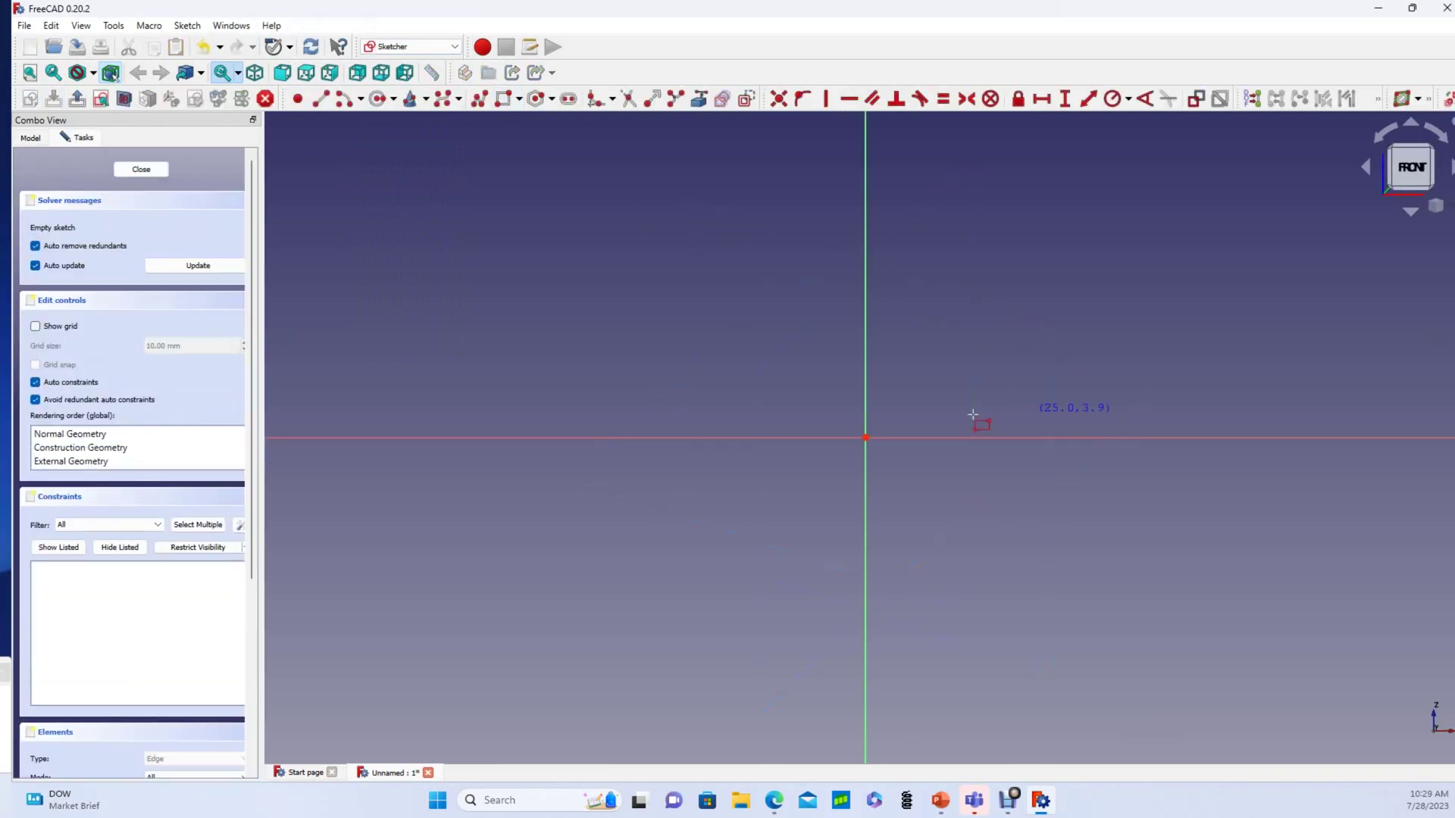
pyautogui.click(865, 438)
pyautogui.click(1003, 308)
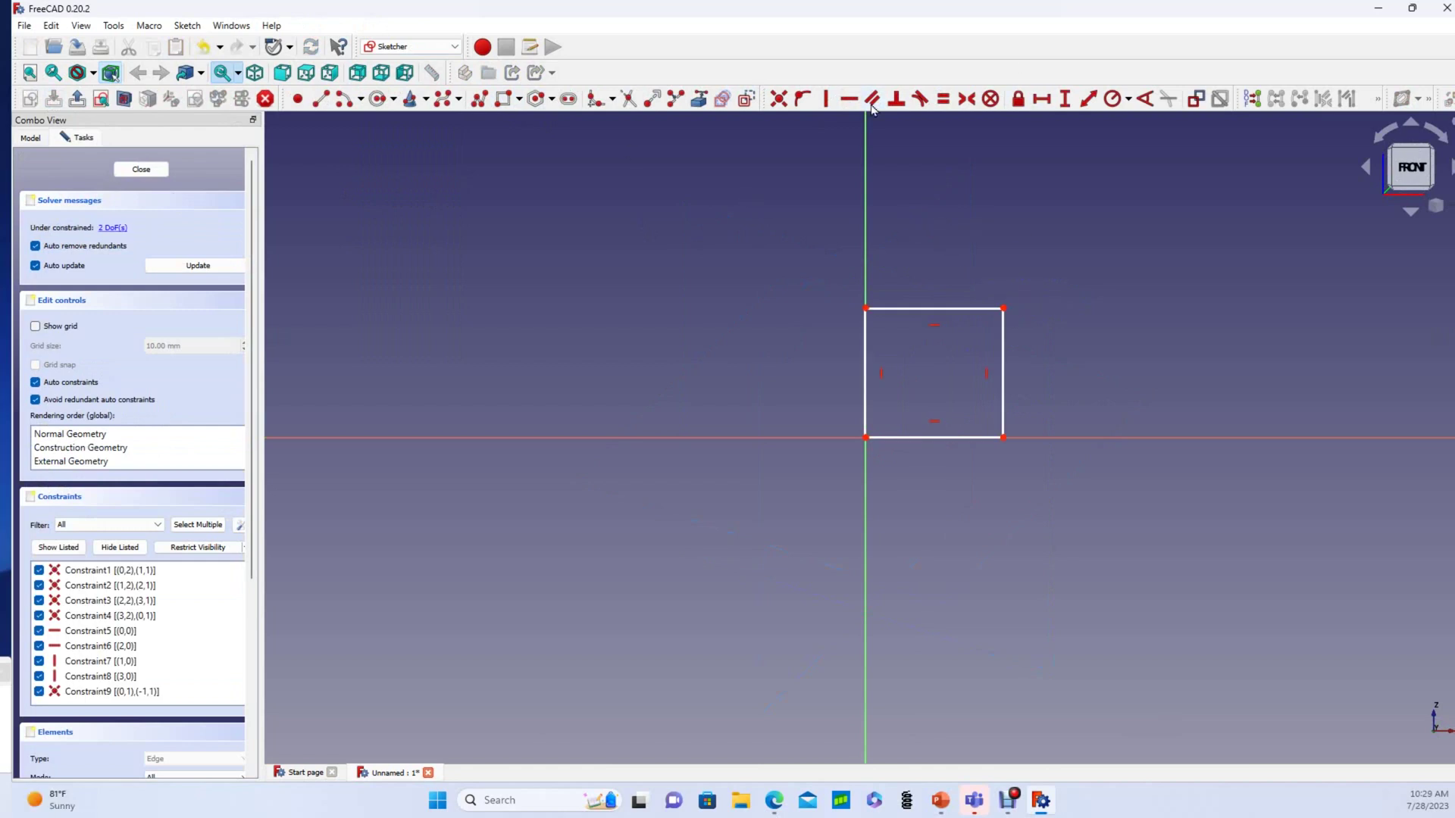
pyautogui.click(986, 308)
pyautogui.write('l')
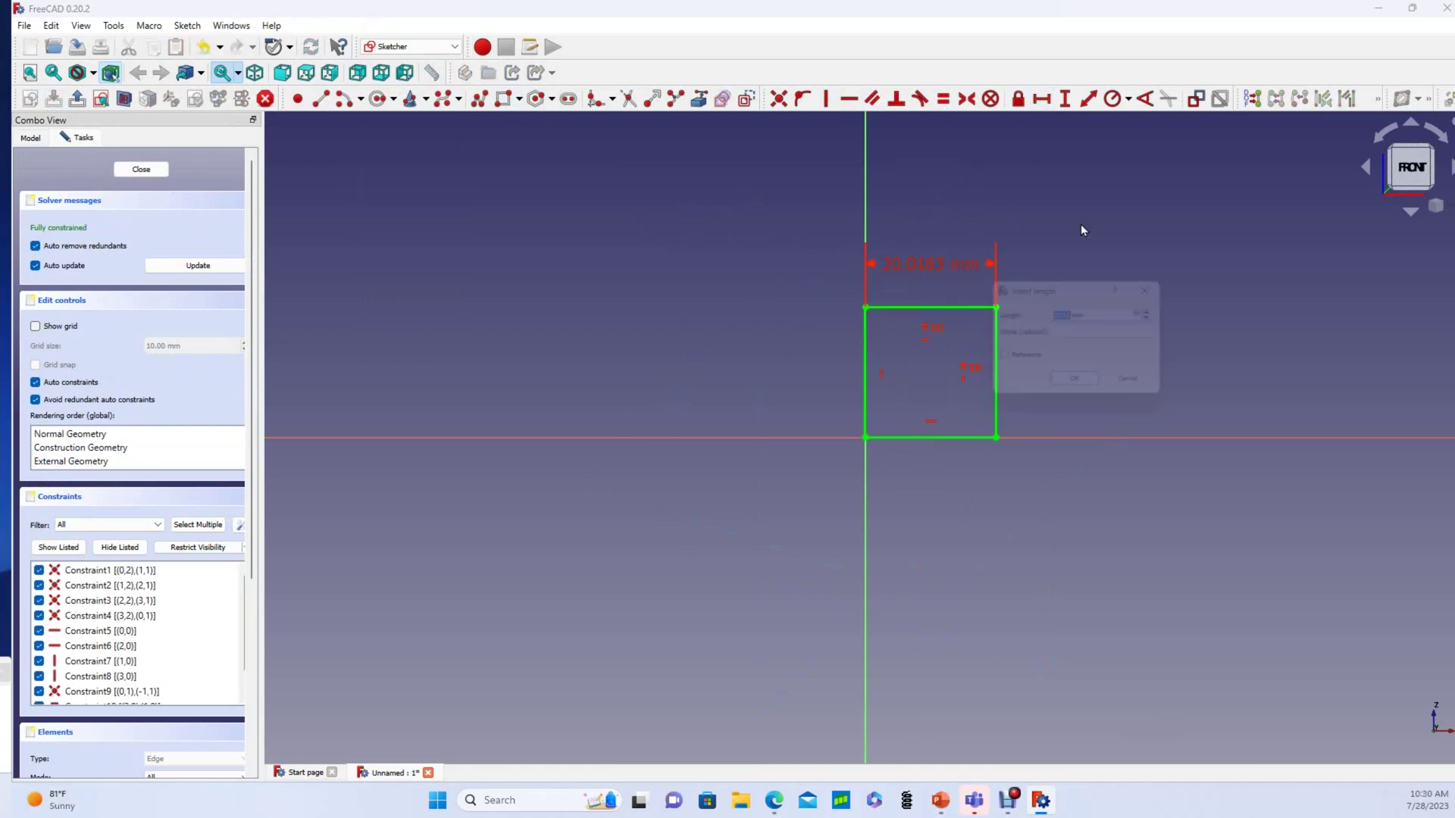
pyautogui.write('10')
pyautogui.press('Return')
# - Close the square sketch and pad it into a solid cube
pyautogui.click(141, 169)
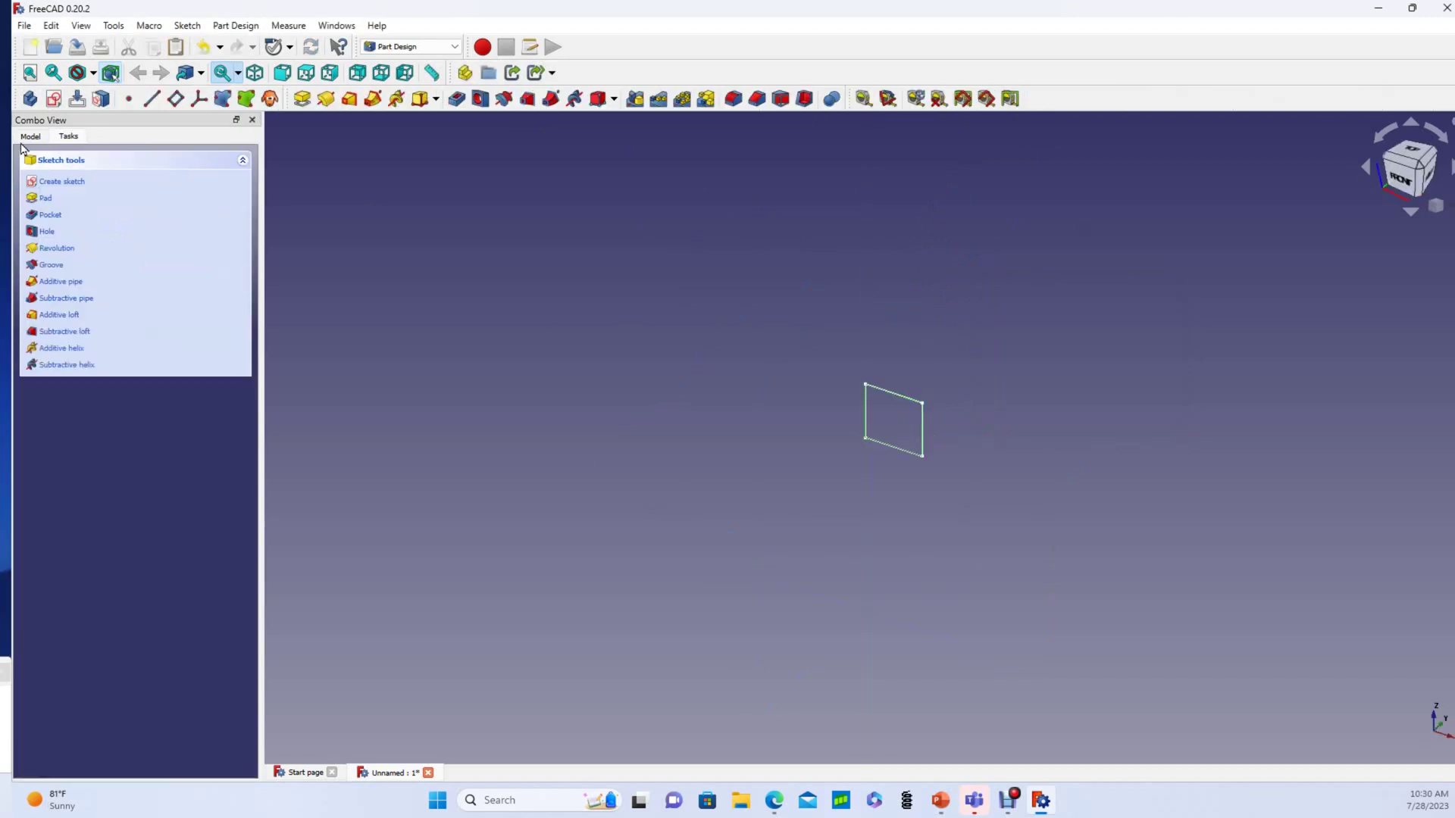
pyautogui.click(301, 98)
pyautogui.click(104, 169)
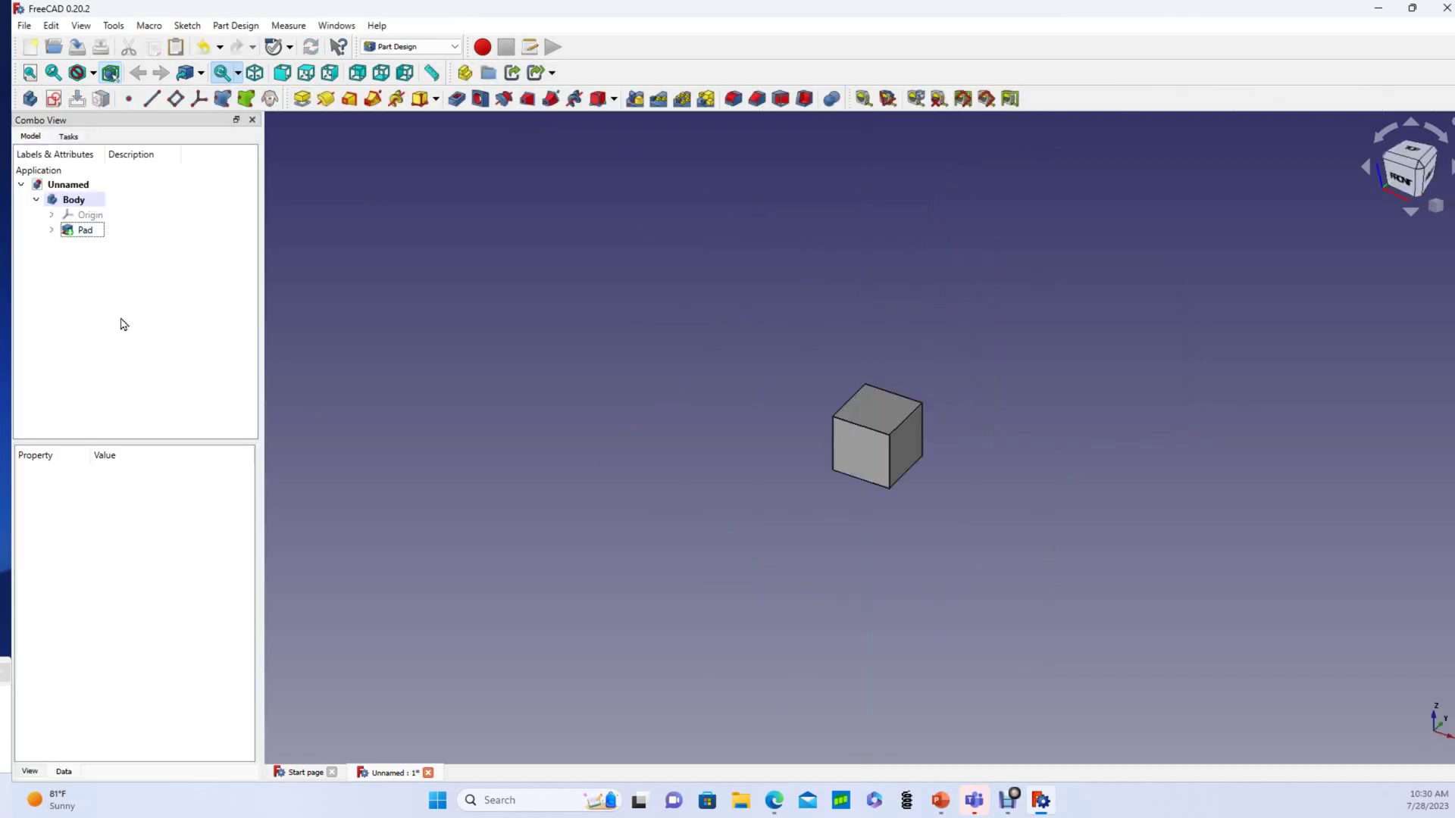
# - Start a sketch on the XZ plane and draw a circle sized 5 mm
pyautogui.click(54, 99)
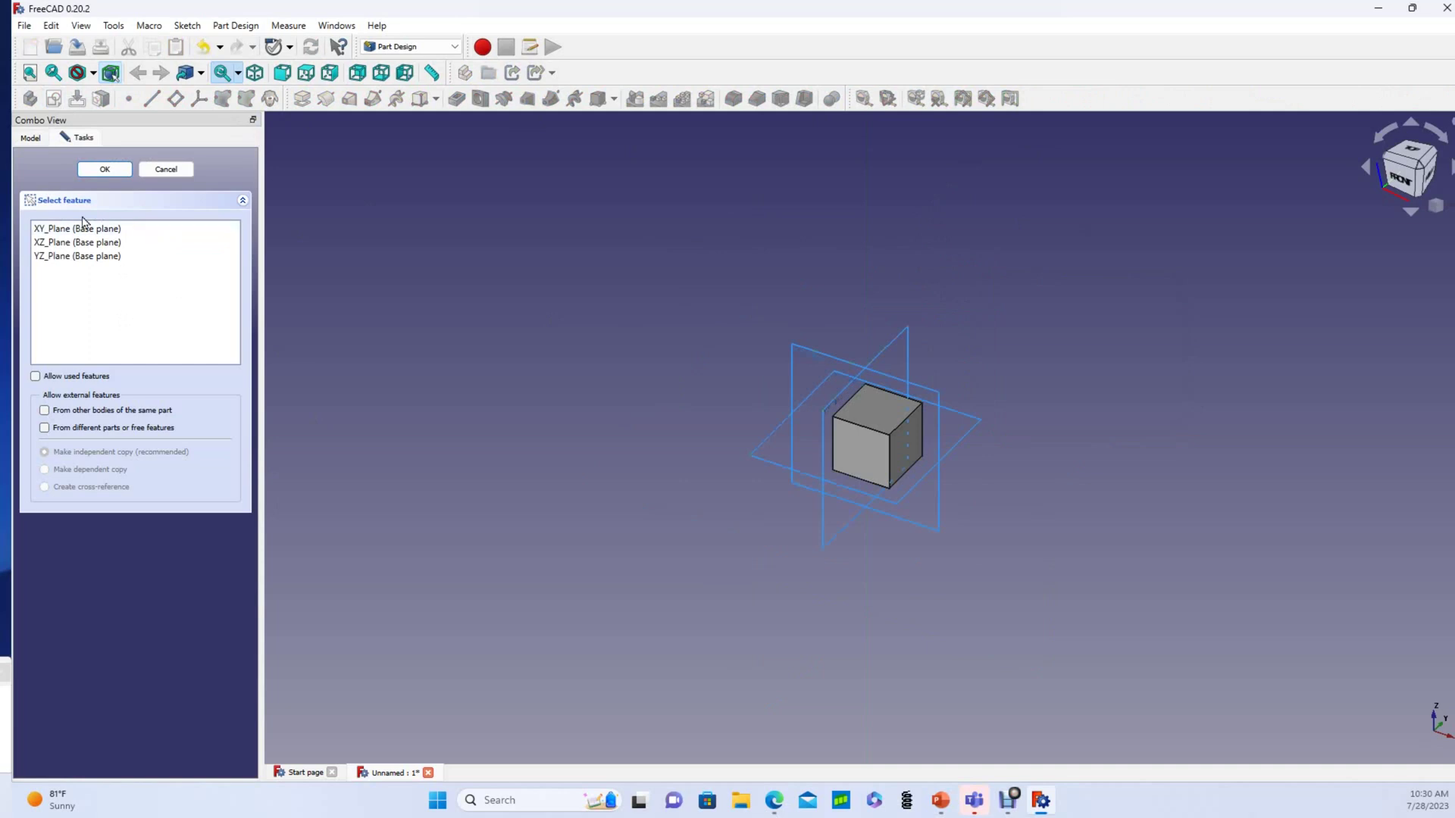
pyautogui.doubleClick(104, 243)
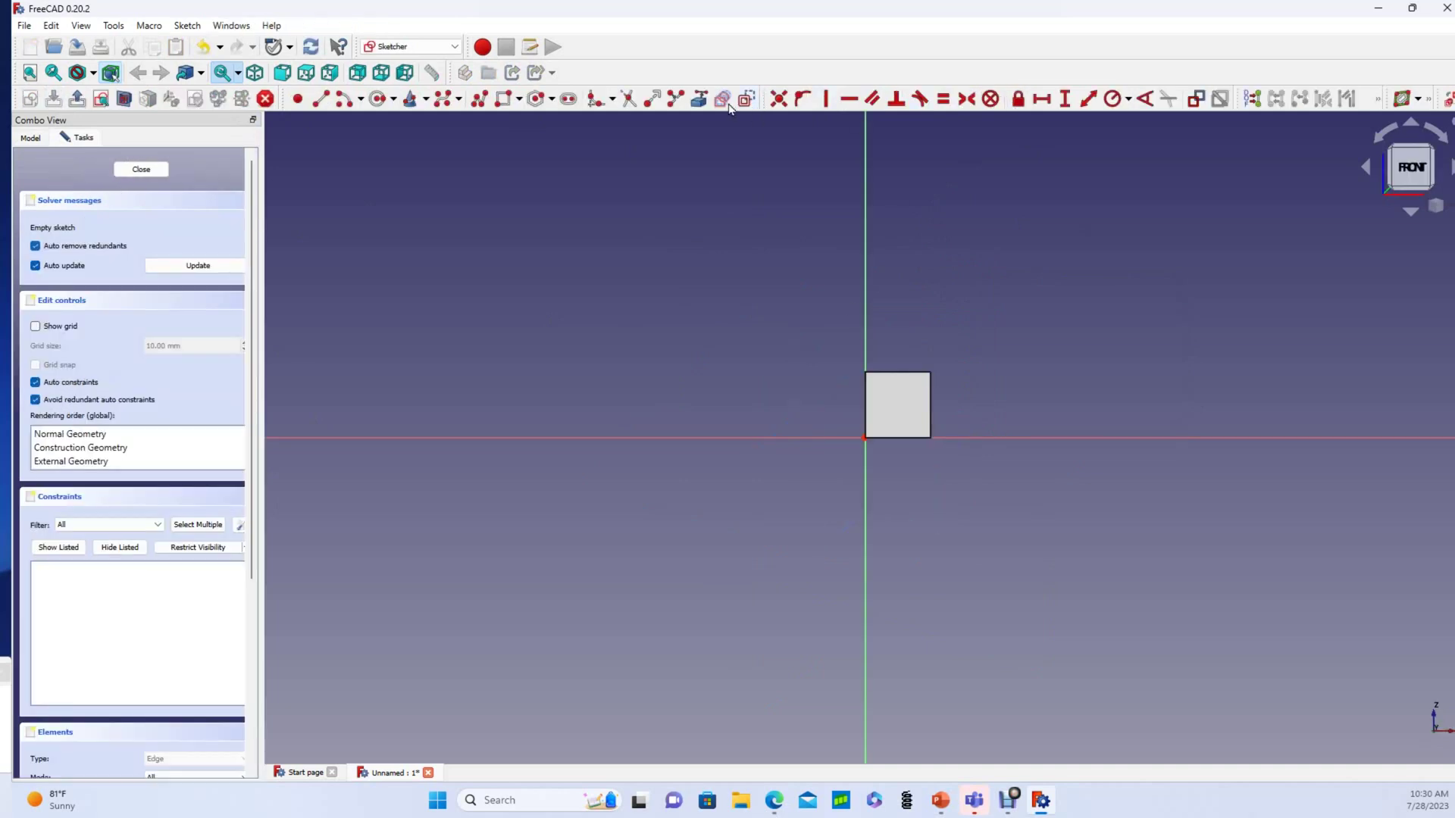
pyautogui.click(377, 98)
pyautogui.click(1012, 355)
pyautogui.click(1034, 336)
pyautogui.click(1032, 334)
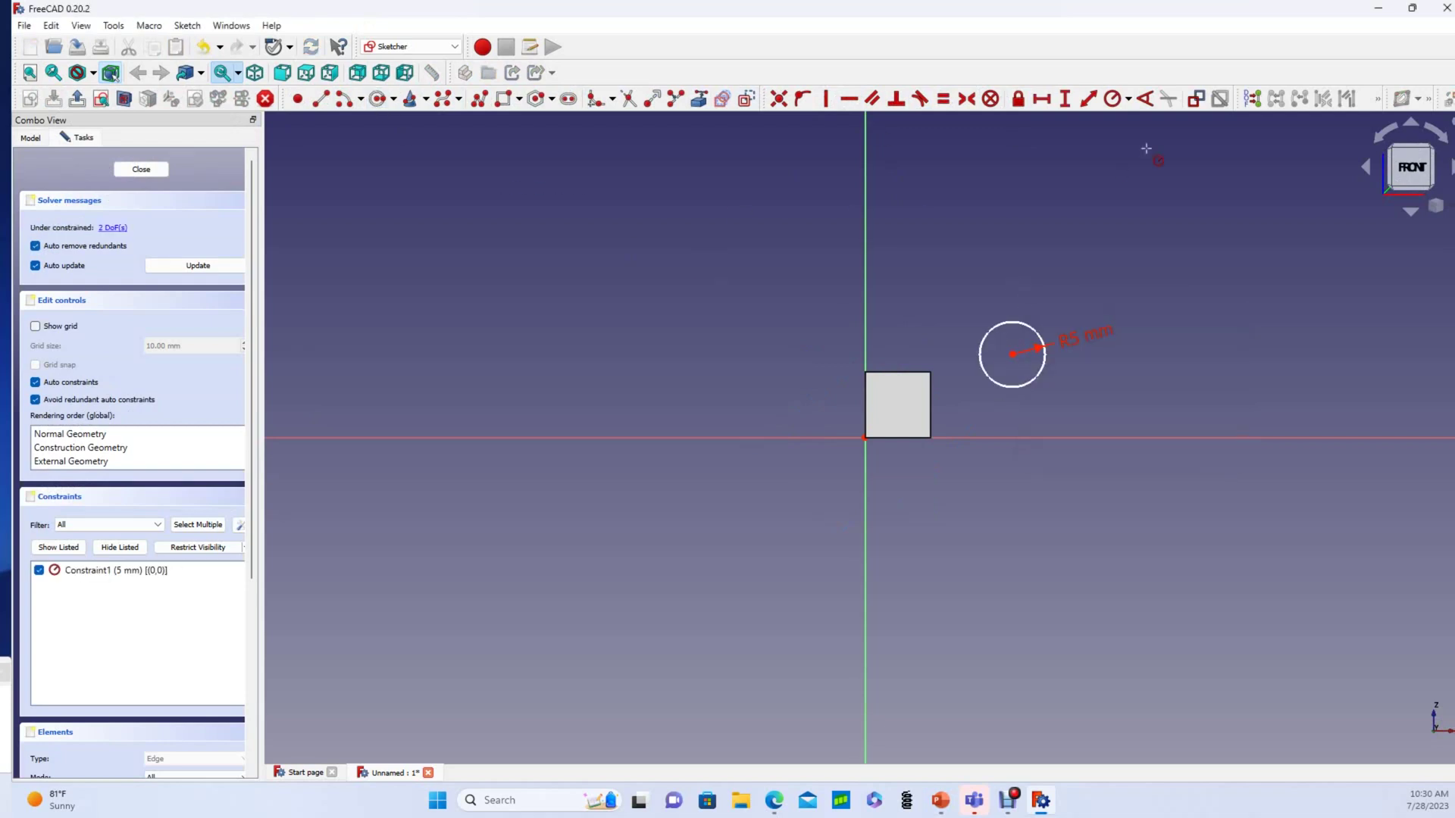
pyautogui.write('5')
pyautogui.press('Return')
pyautogui.click(1128, 99)
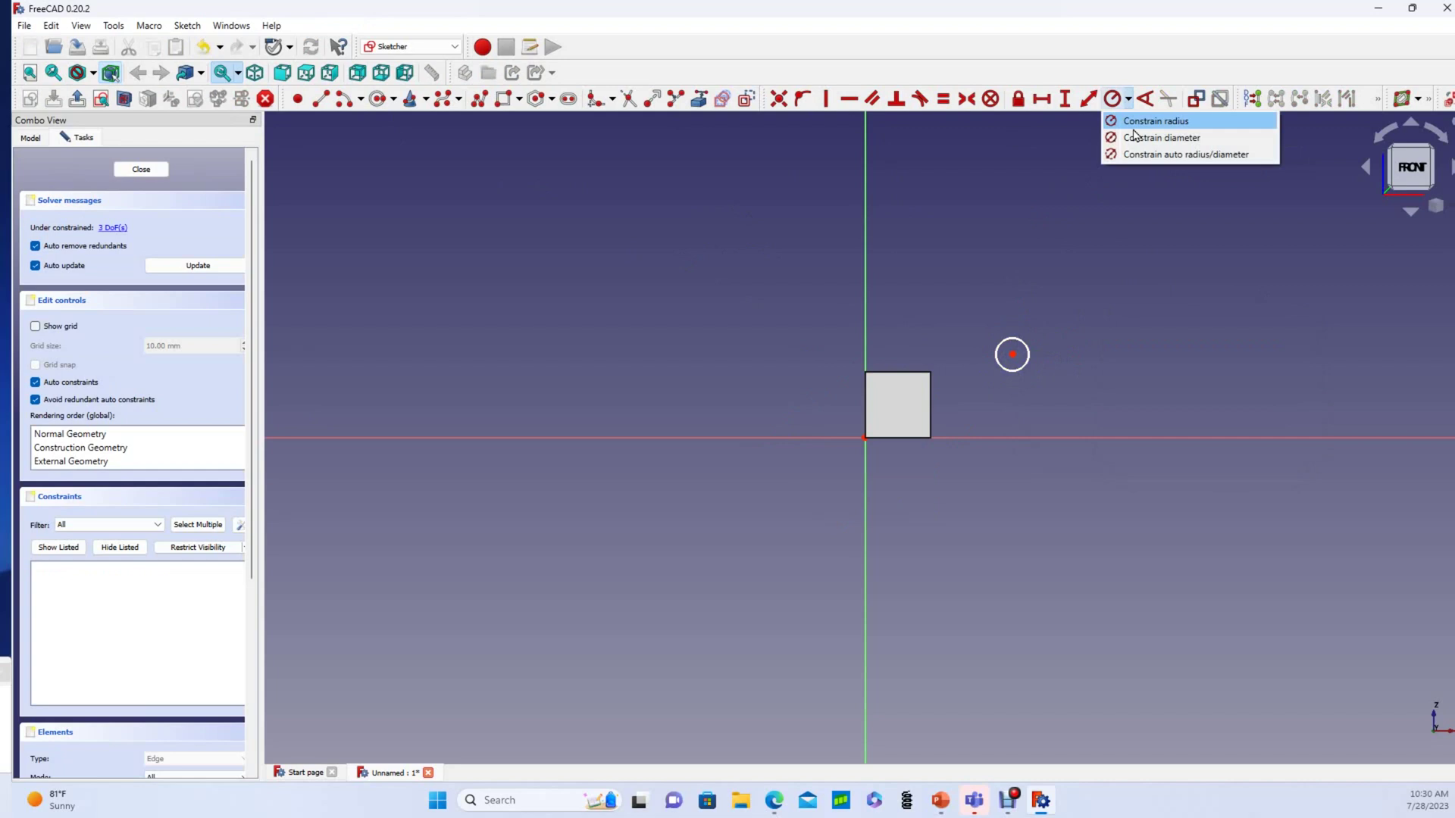
pyautogui.click(977, 377)
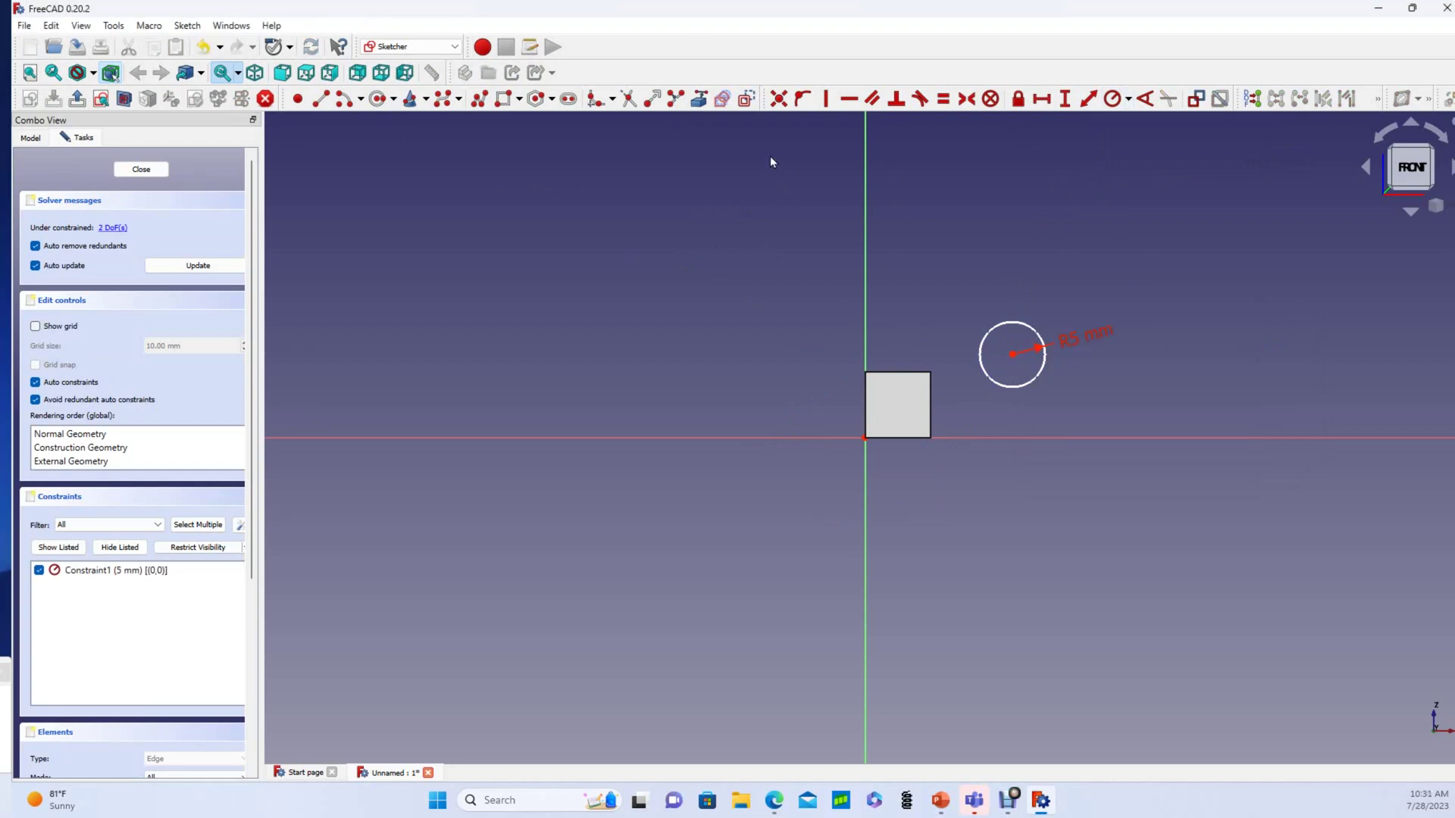
# - Reference the cube's bottom edge and make the circle's centre coincide with its bottom-right corner
pyautogui.click(699, 100)
pyautogui.click(897, 438)
pyautogui.rightClick(934, 478)
pyautogui.click(1013, 355)
pyautogui.click(931, 437)
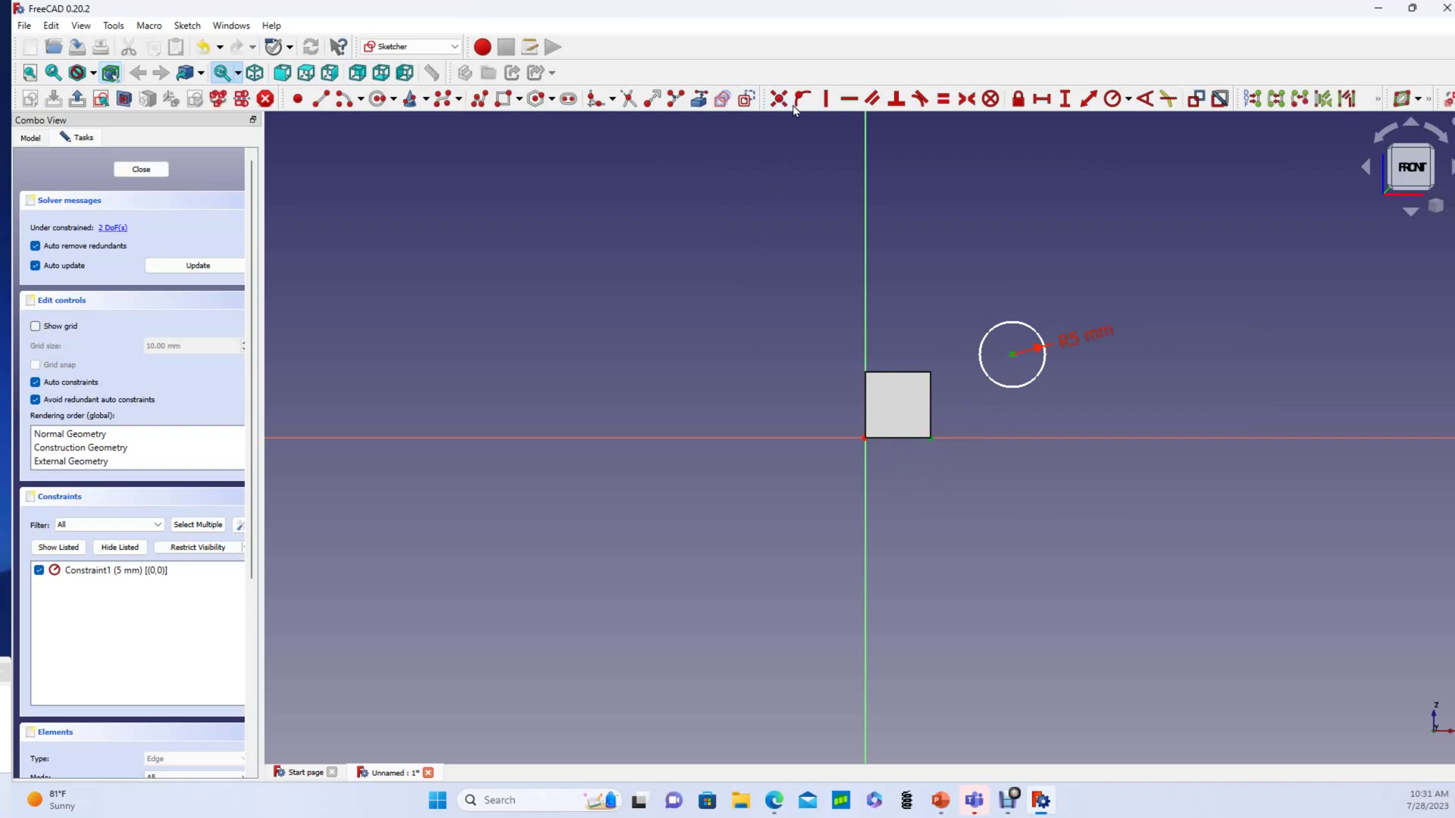
pyautogui.click(778, 99)
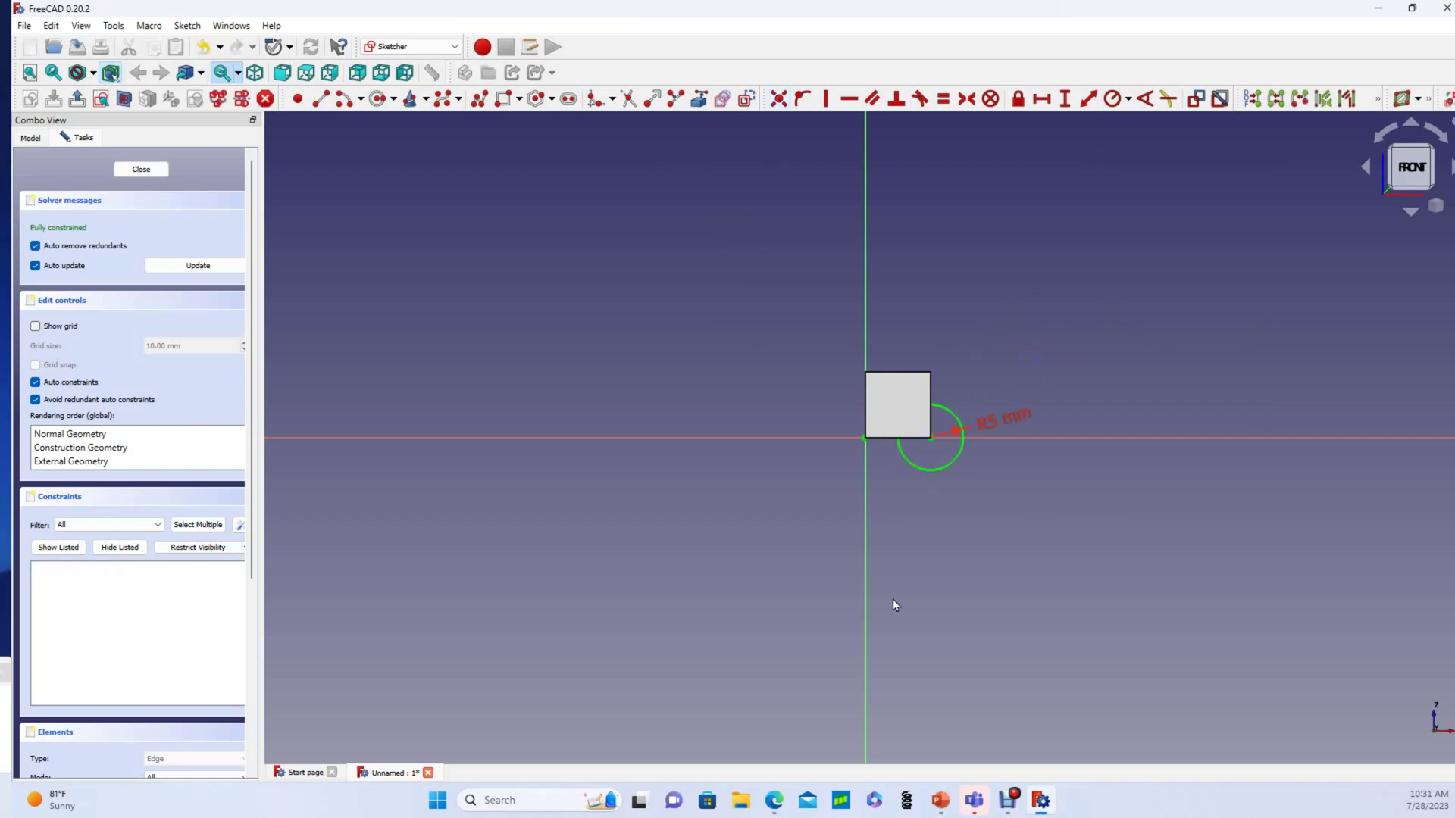
pyautogui.rightClick(928, 527)
pyautogui.click(629, 308)
# - Close the circle sketch and pad it into the cylinder Pad001
pyautogui.click(141, 169)
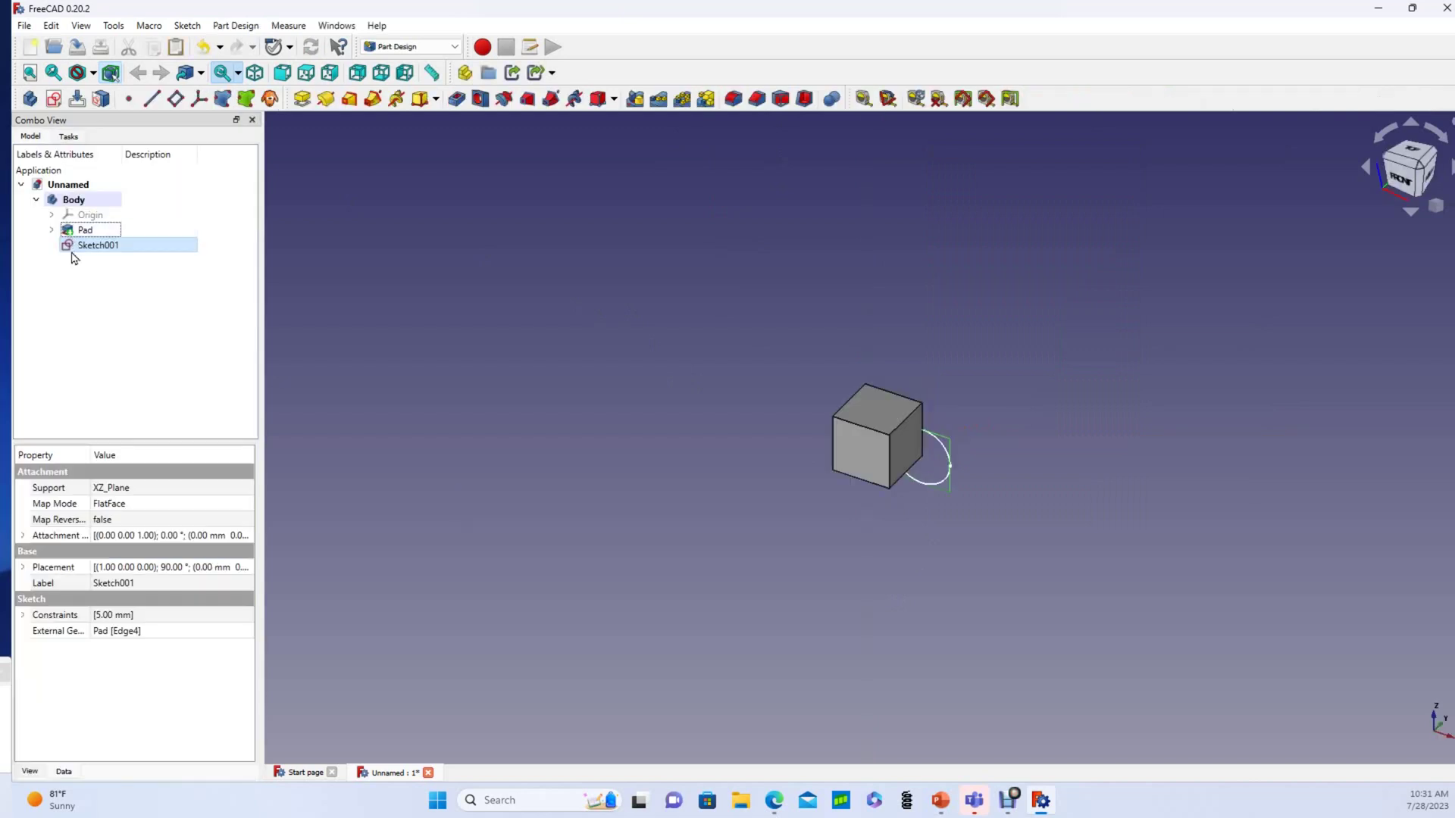
pyautogui.click(299, 98)
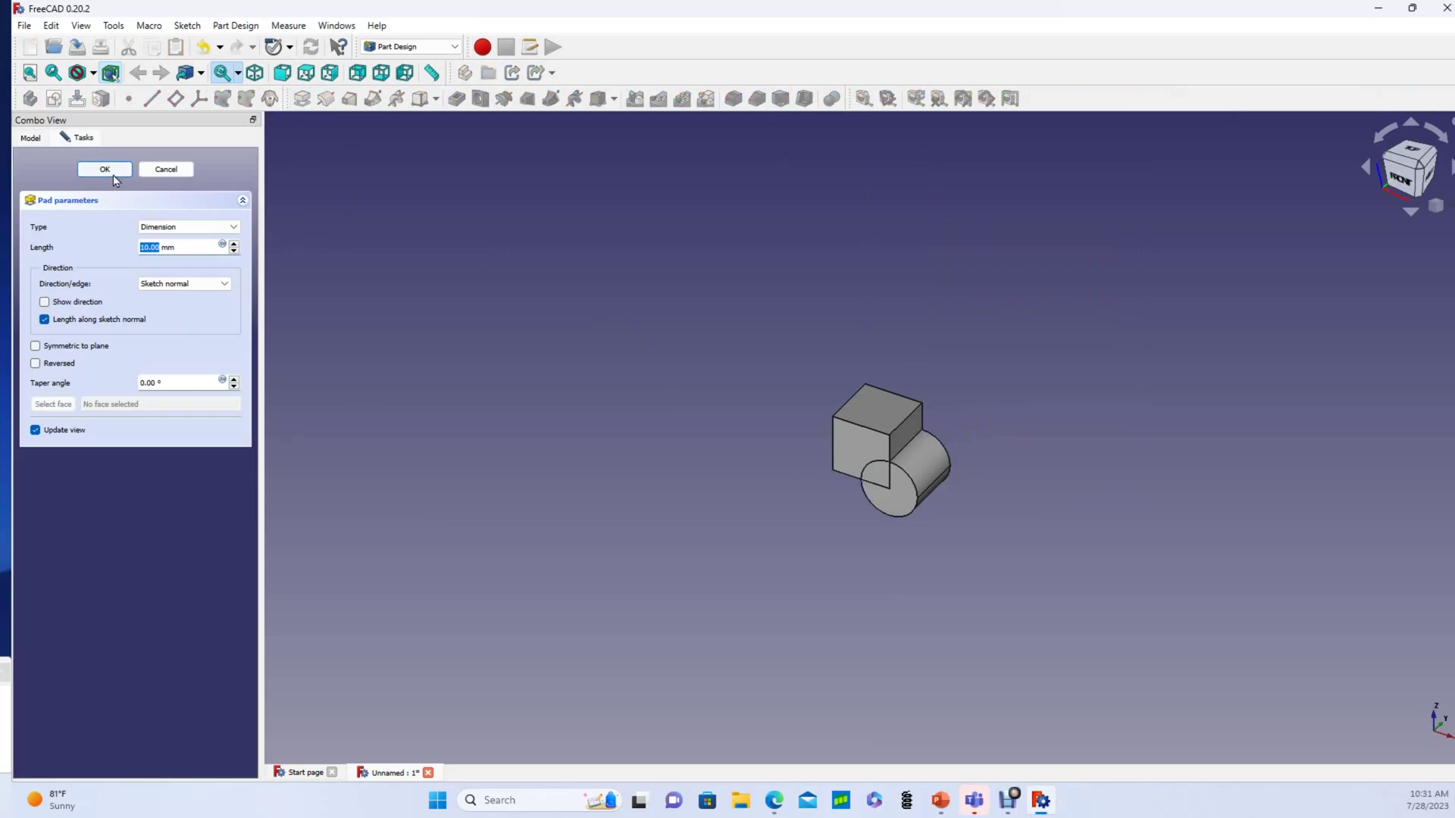
pyautogui.click(114, 176)
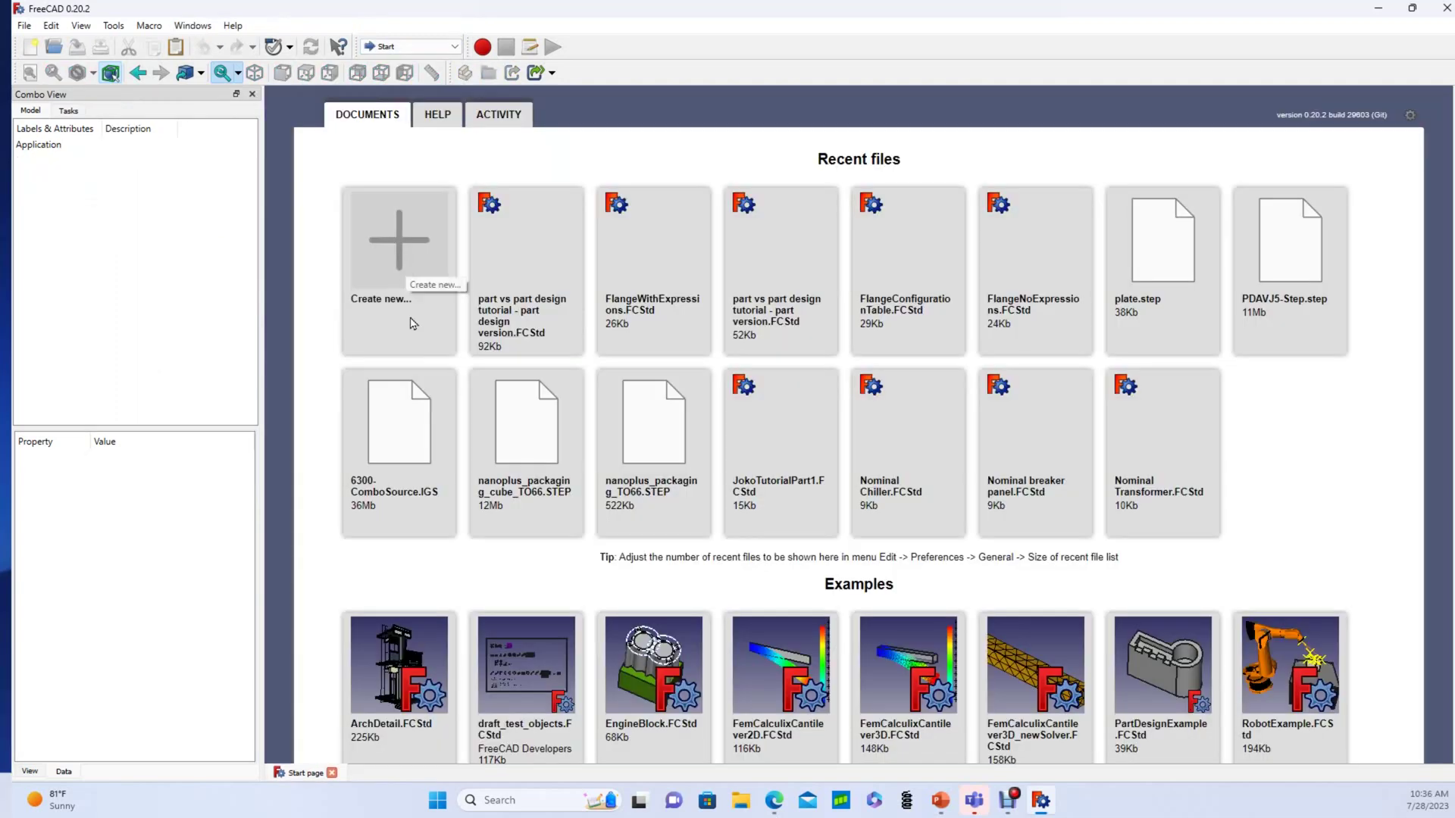
# - Create a new document and start a standalone Sketcher sketch on the XZ plane
pyautogui.hotkey('ctrl', 'n')
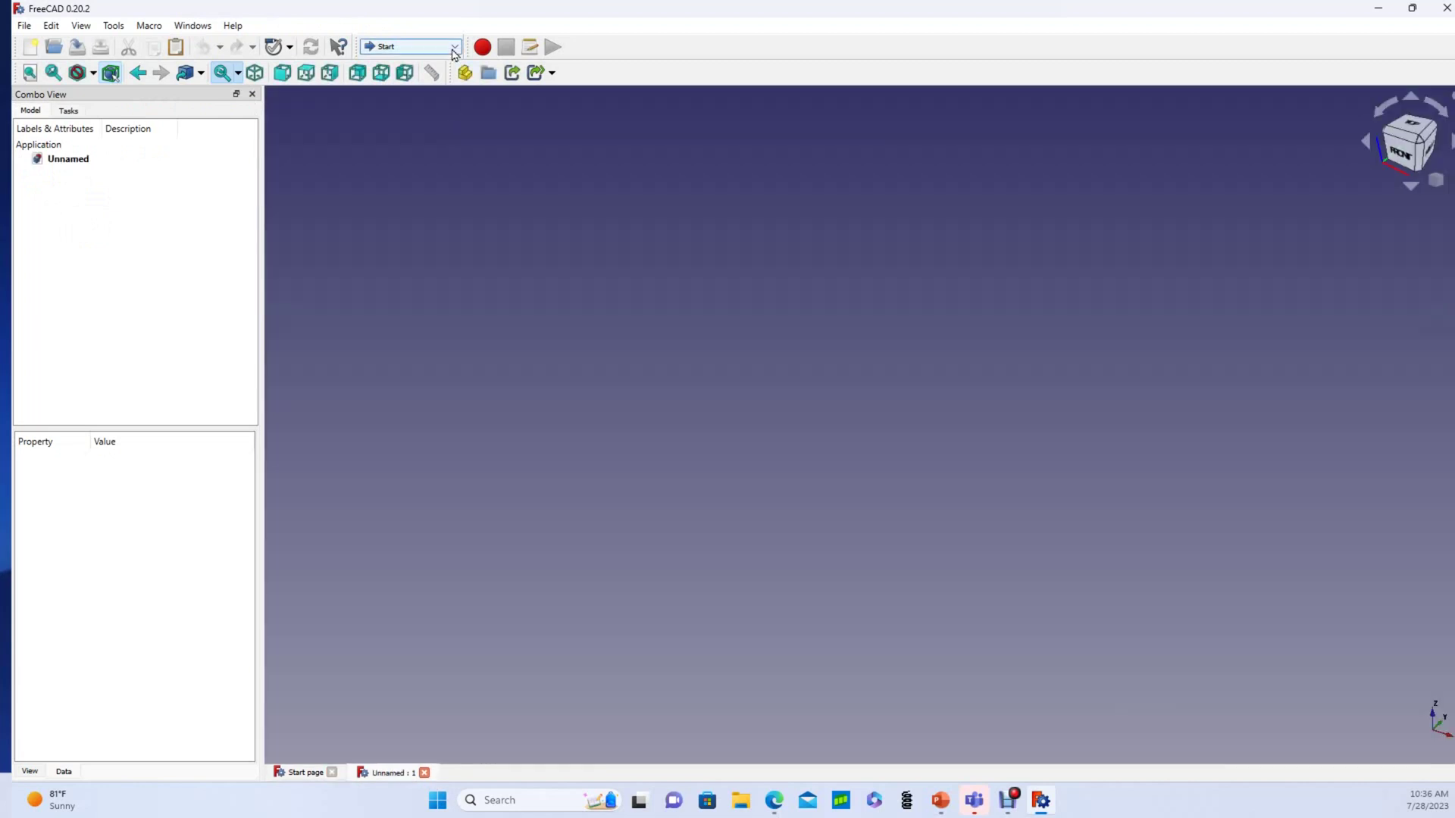
pyautogui.click(453, 48)
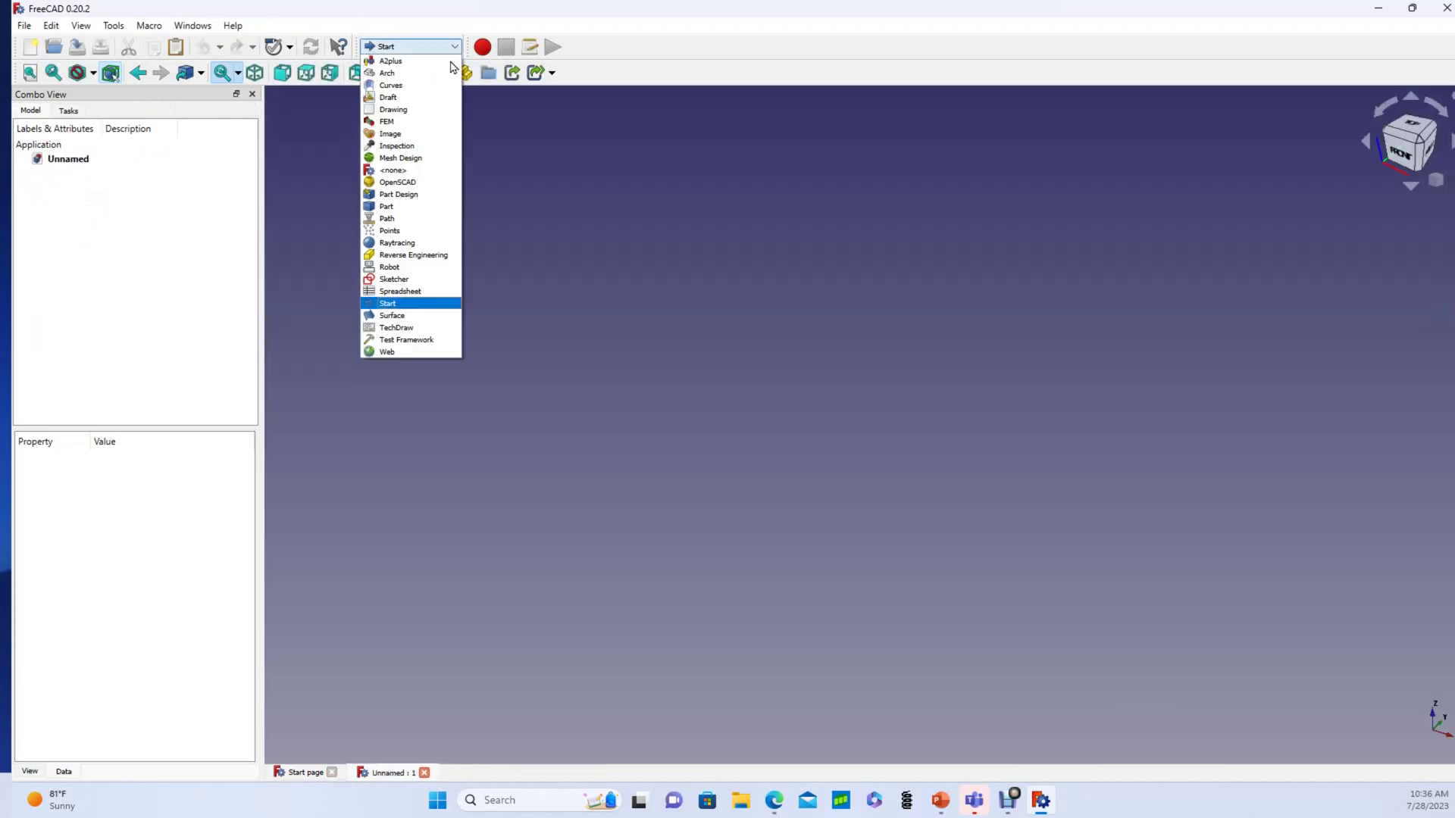
pyautogui.click(394, 280)
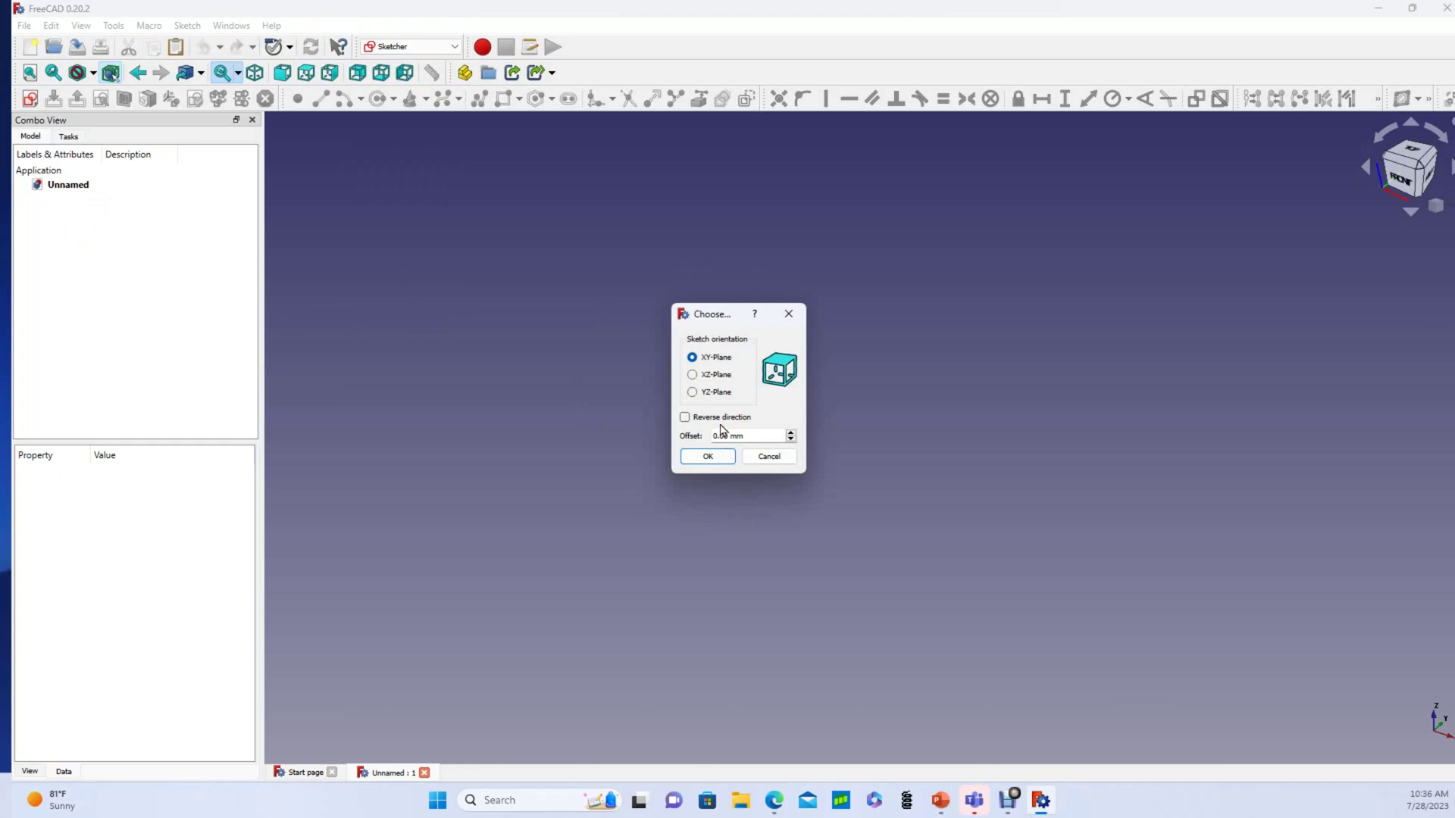
pyautogui.click(692, 377)
pyautogui.press('Return')
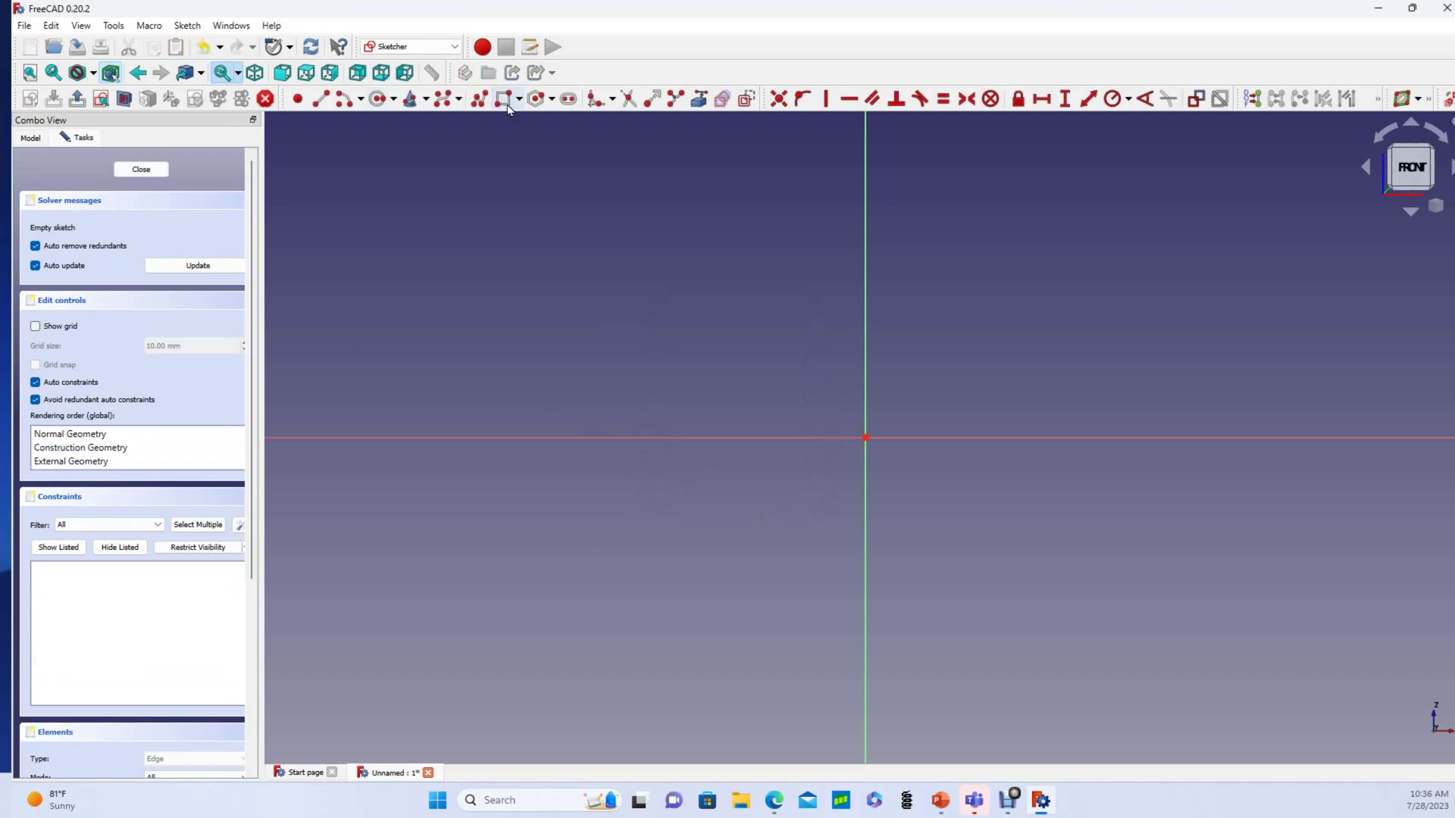
# - Draw a square from the origin, constrain its width to 10 mm, and close the sketch
pyautogui.click(503, 99)
pyautogui.click(866, 437)
pyautogui.click(945, 357)
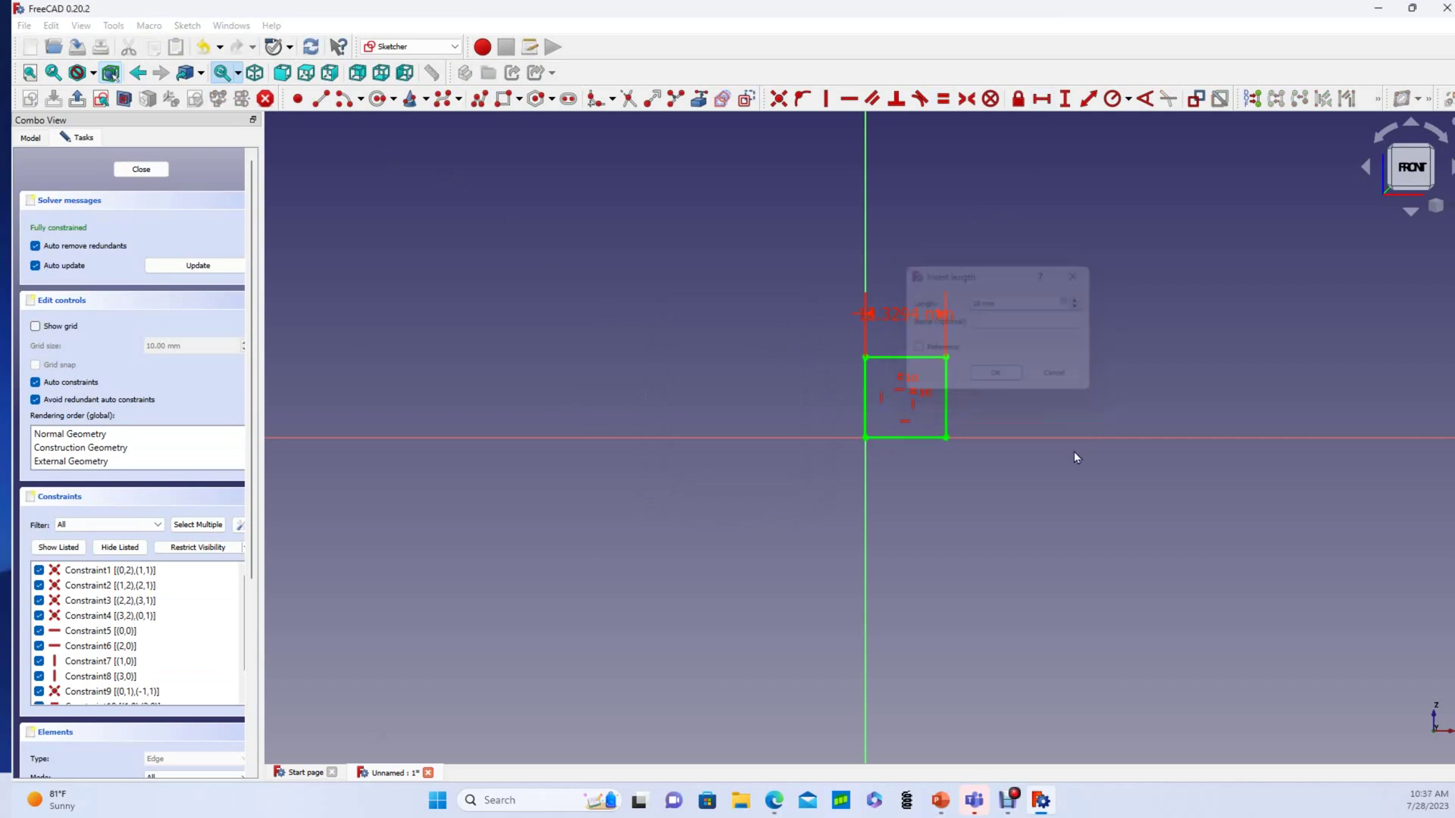
pyautogui.write('1')
pyautogui.press('Return')
pyautogui.click(156, 170)
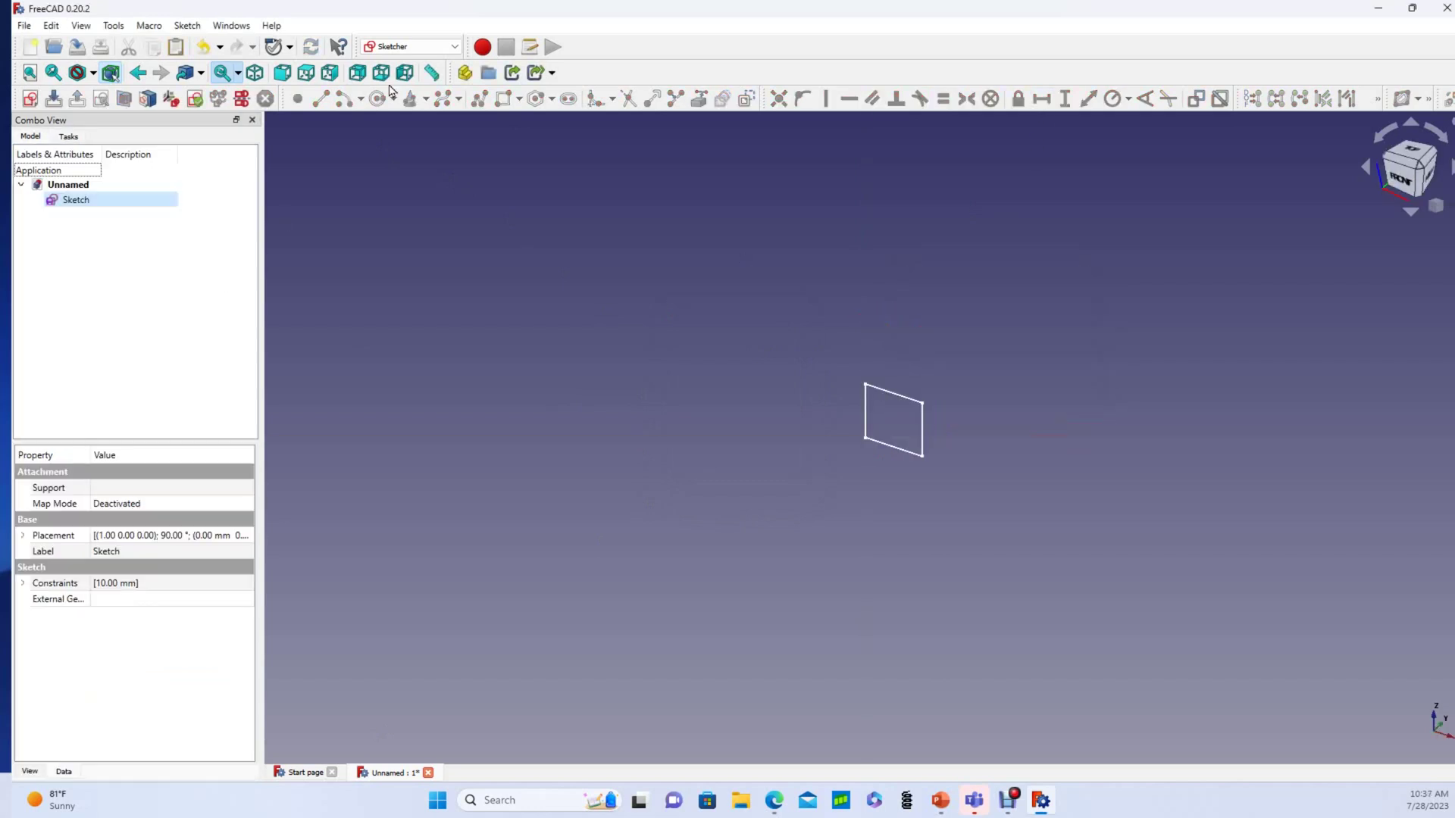
pyautogui.click(456, 49)
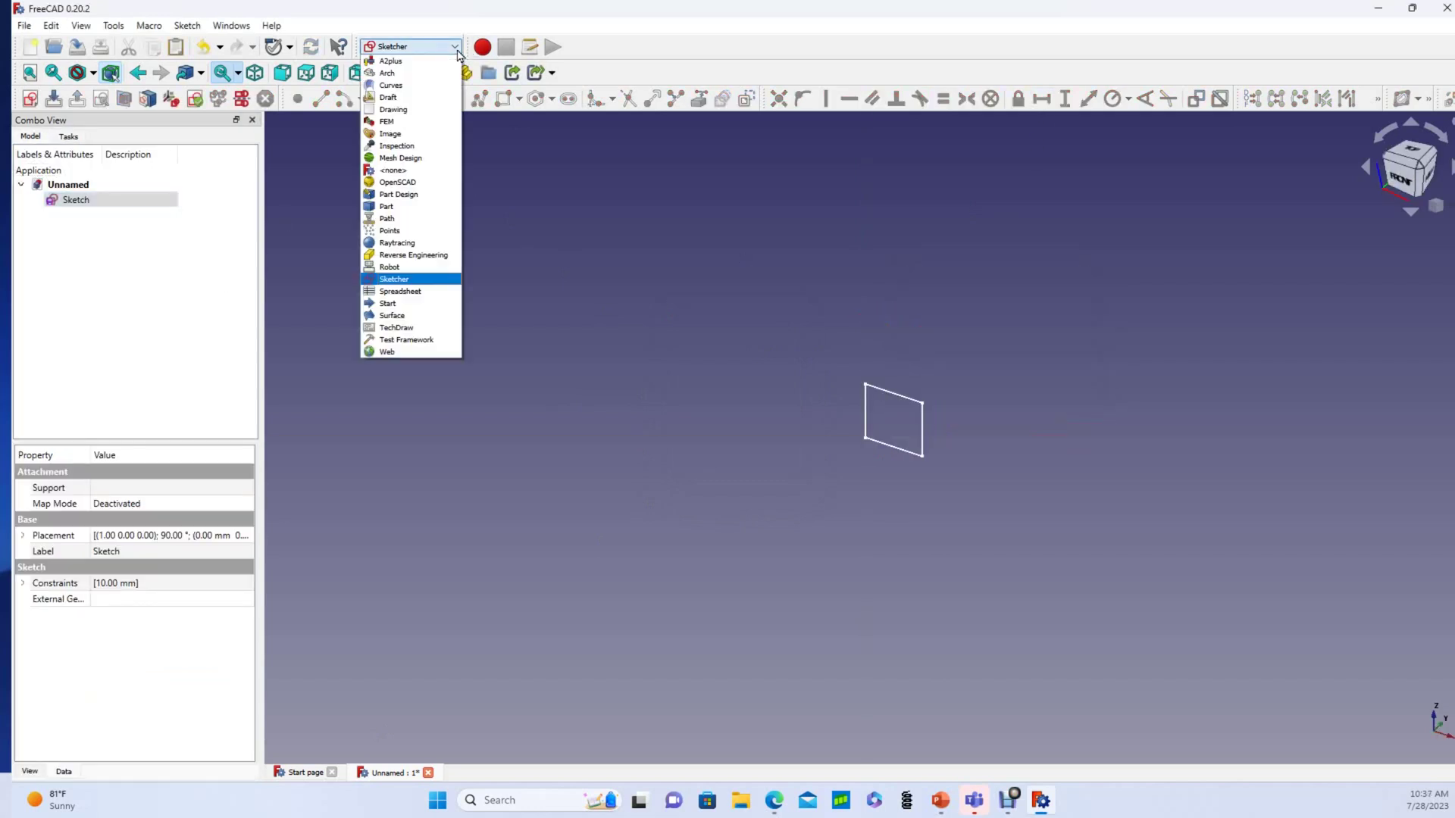
# - In the Part workbench, extrude the square sketch into the solid cube Extrude
pyautogui.click(409, 206)
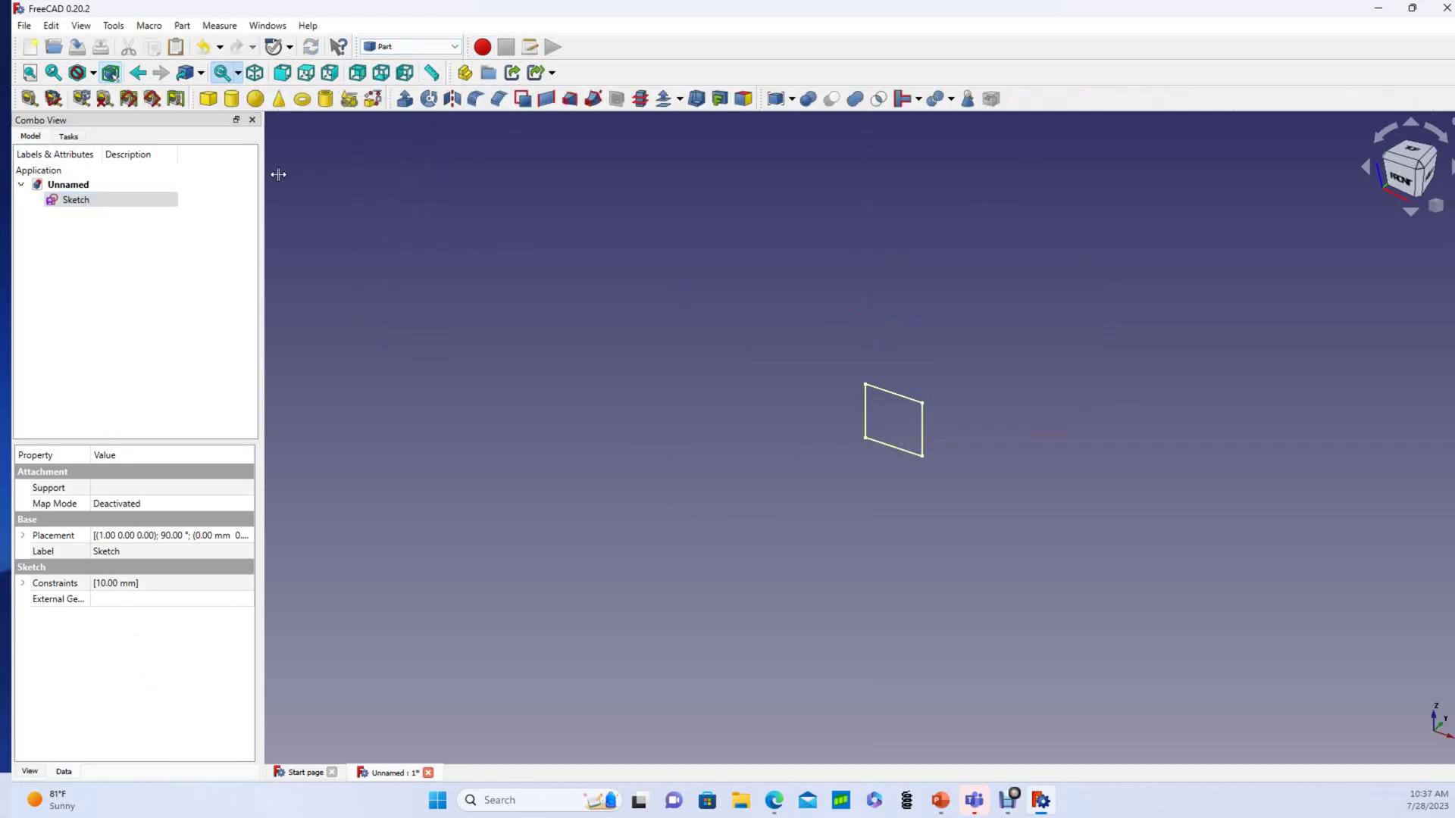
pyautogui.click(404, 107)
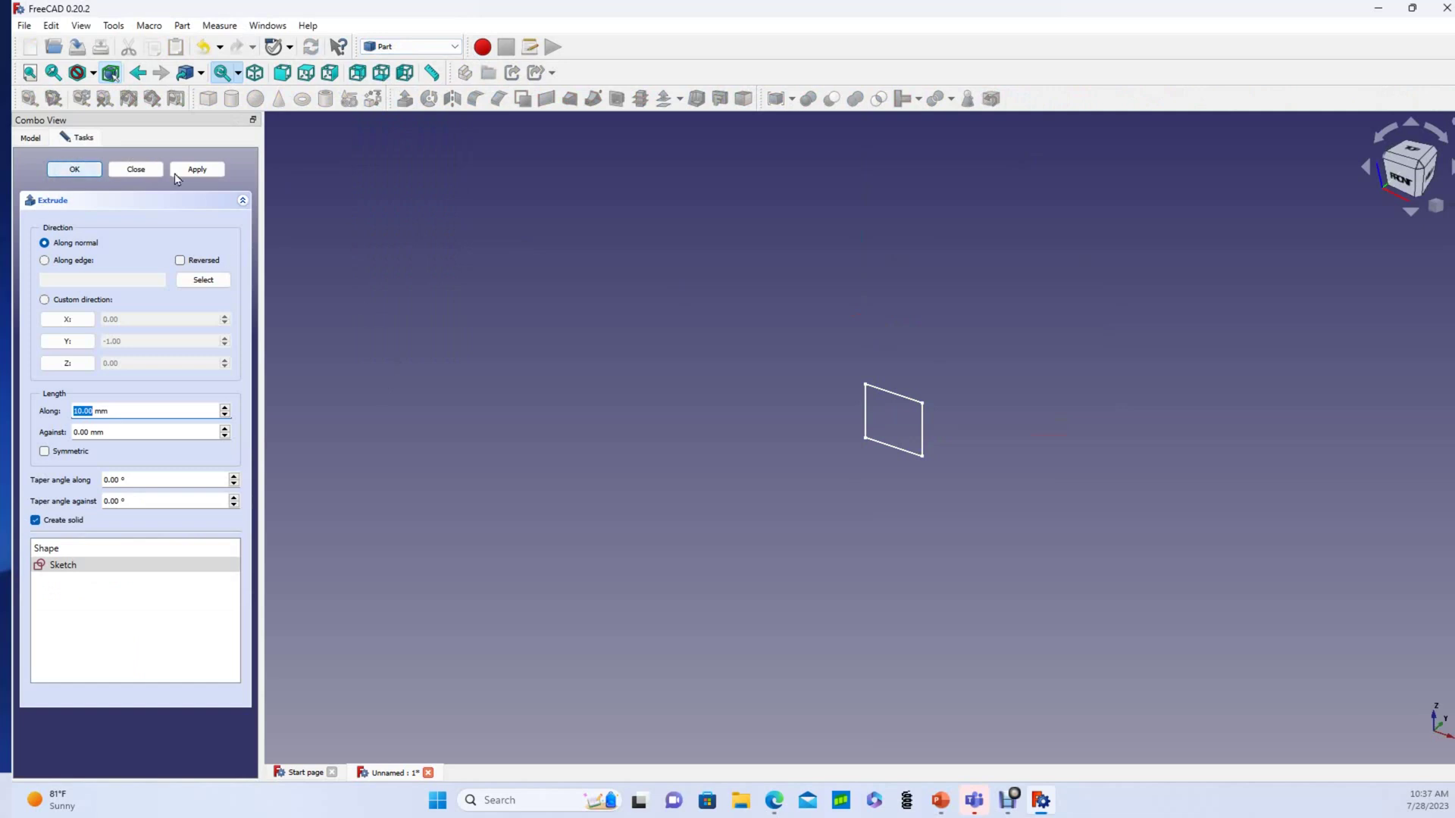
pyautogui.click(68, 173)
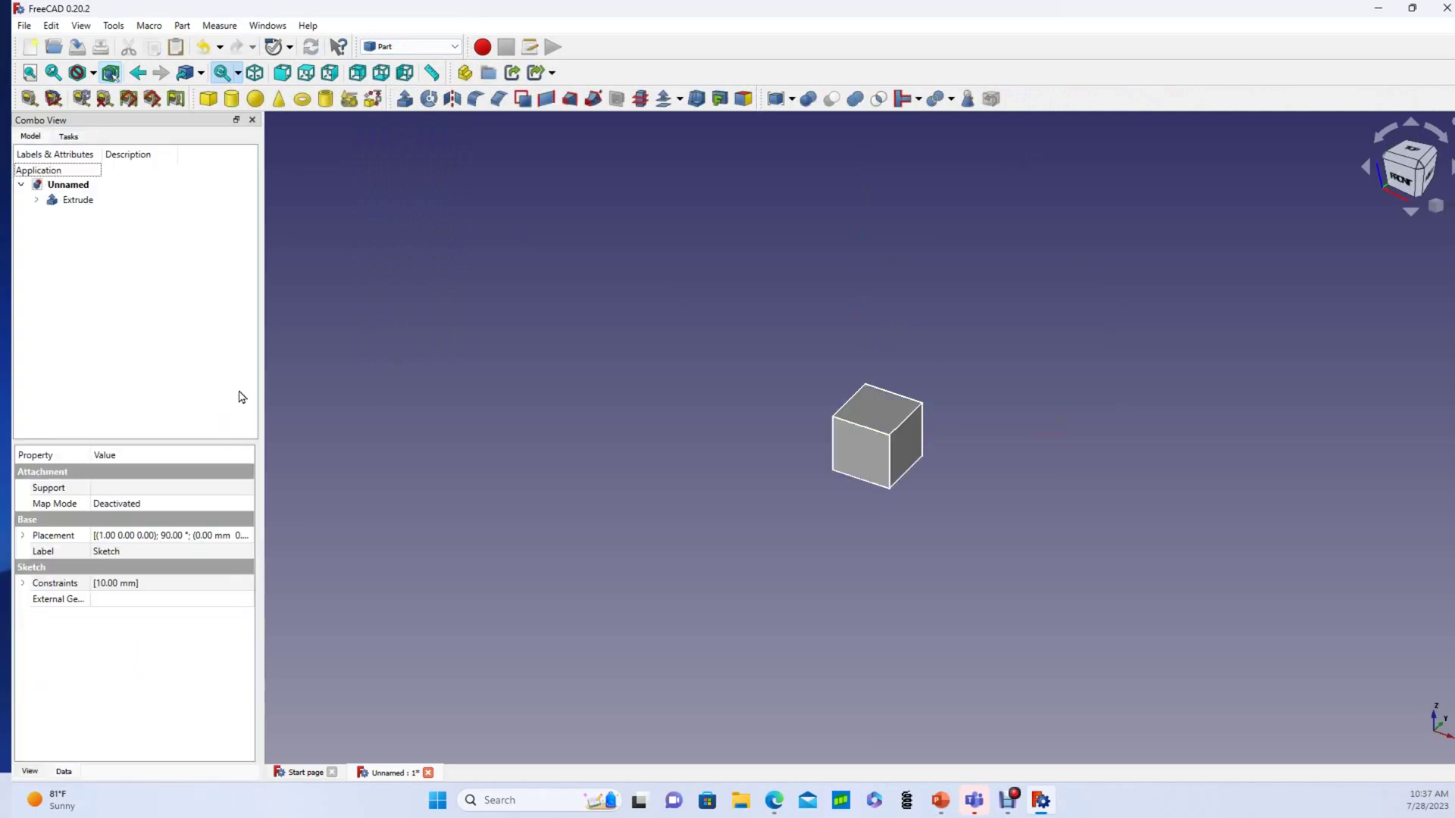
pyautogui.click(136, 271)
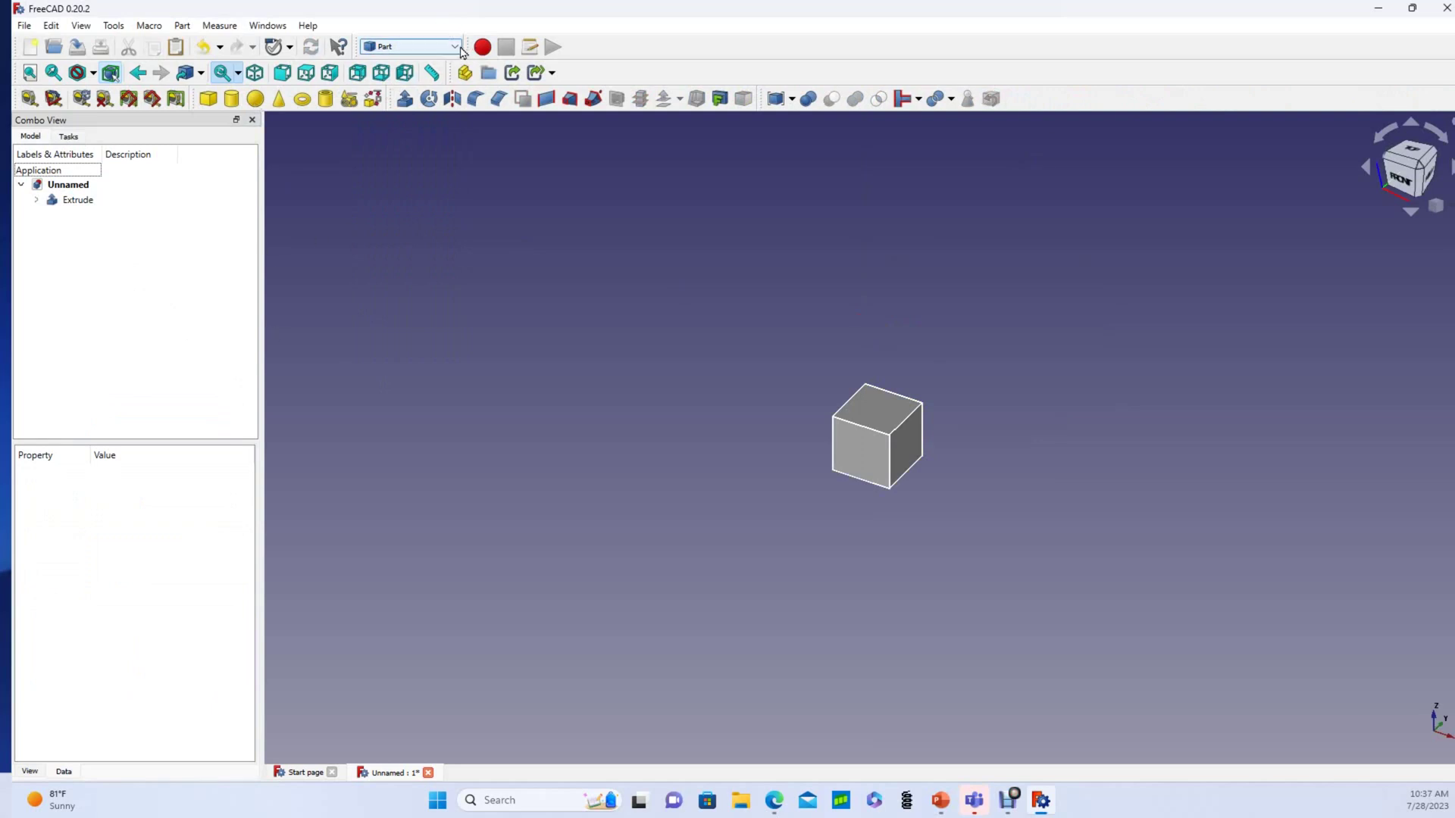
pyautogui.click(413, 46)
# - Start a new Sketcher sketch on the XZ plane and draw a circle at the upper right
pyautogui.click(394, 279)
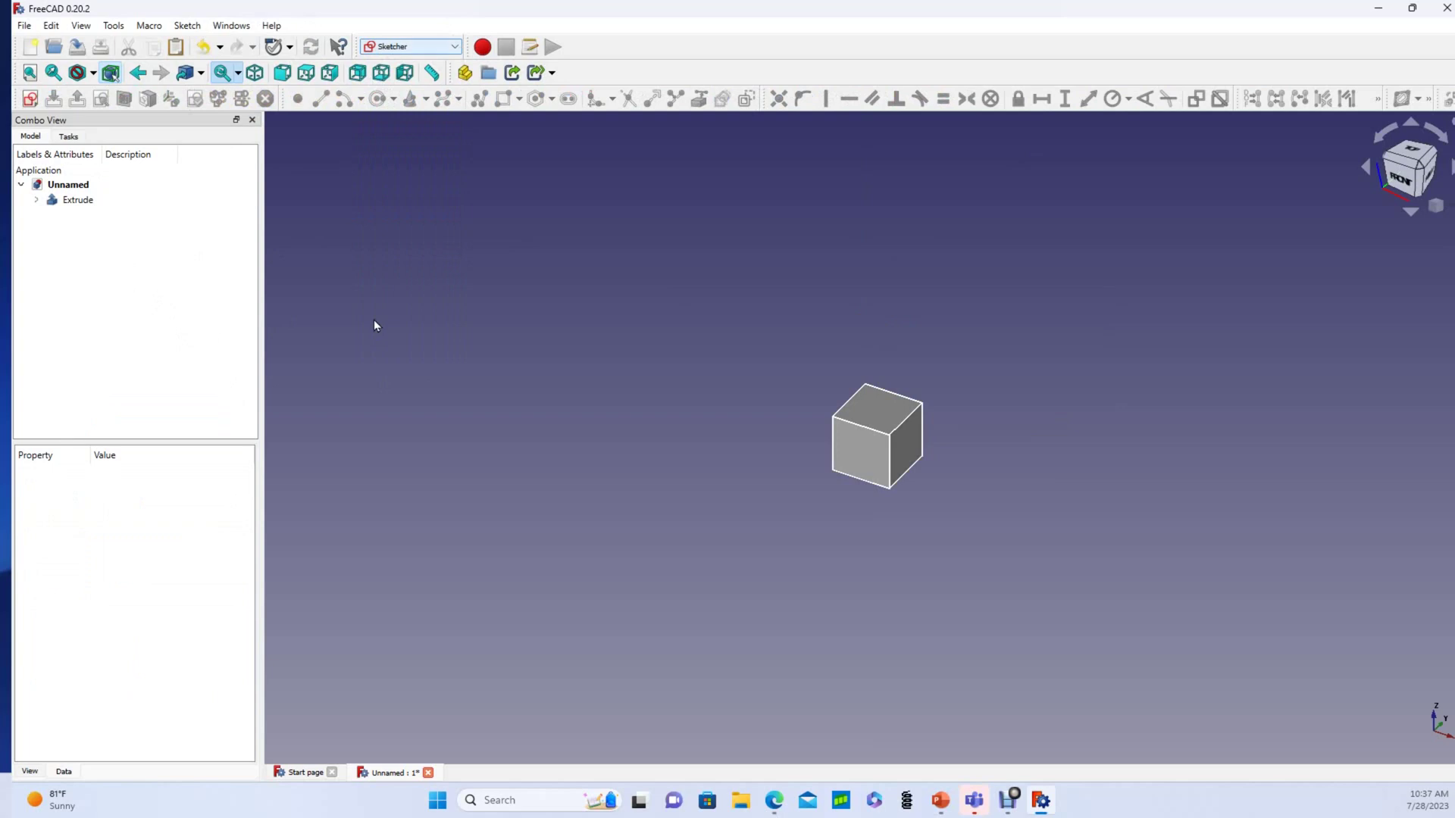
pyautogui.click(31, 98)
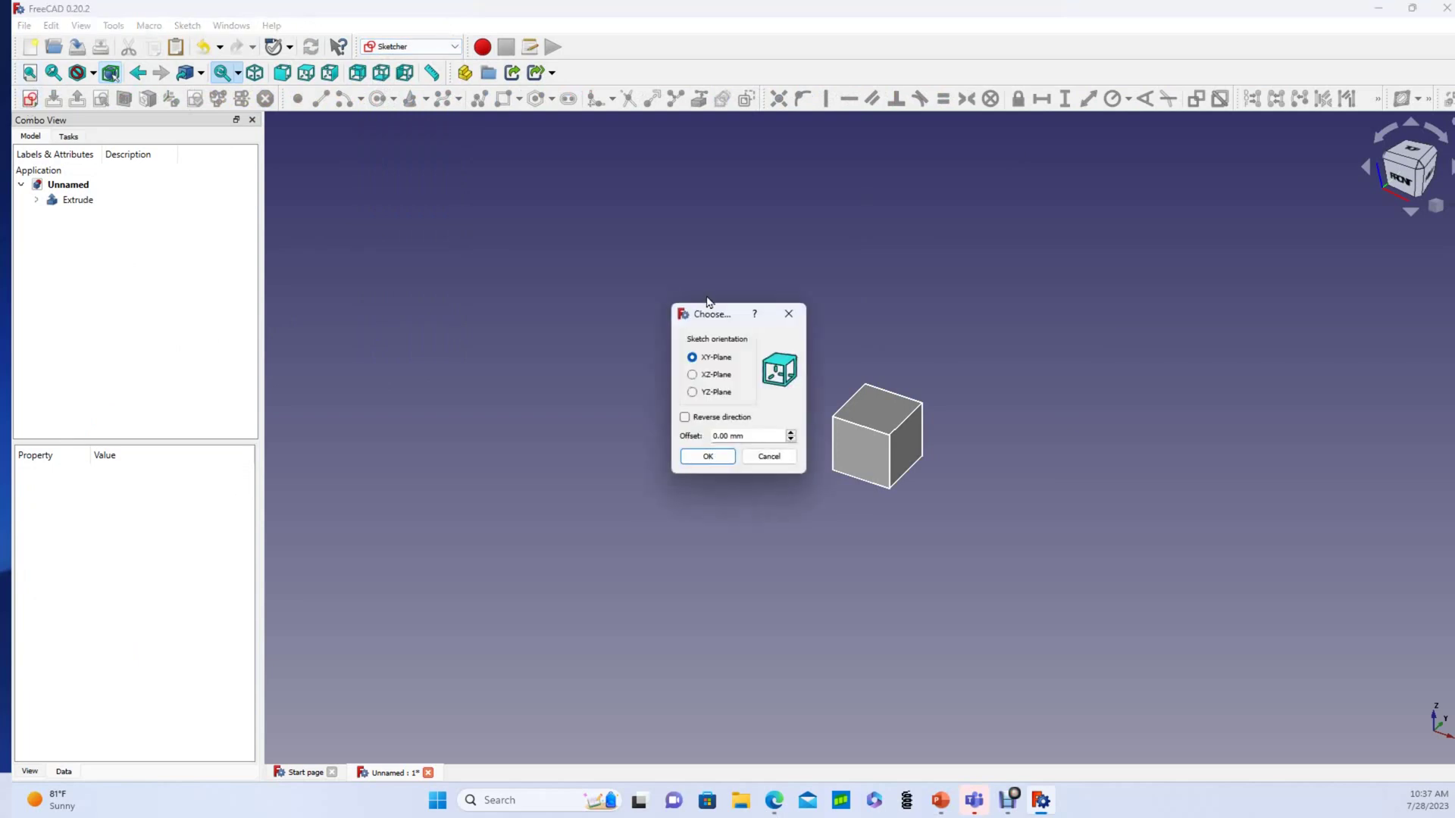
pyautogui.click(692, 375)
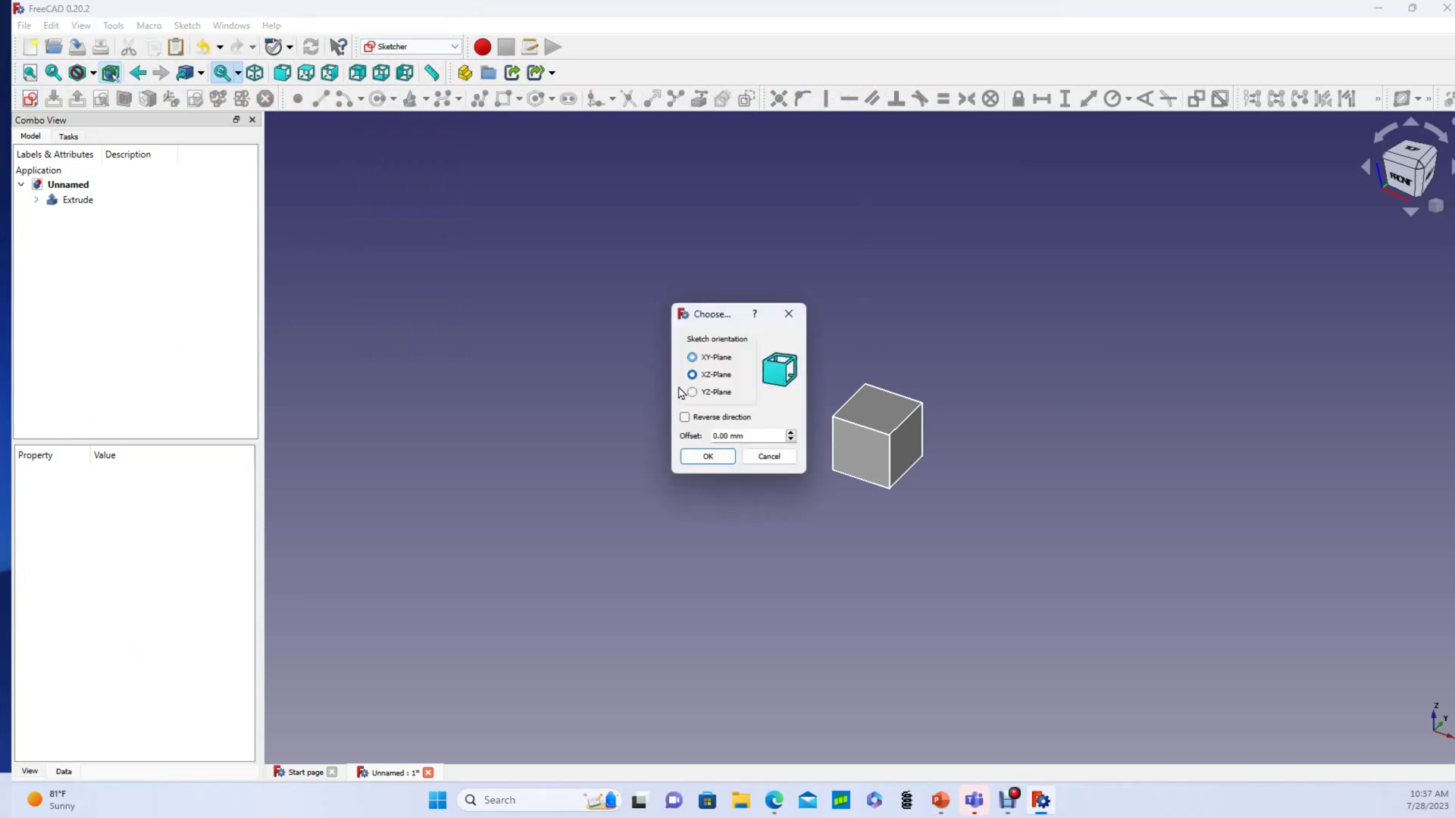
pyautogui.click(706, 456)
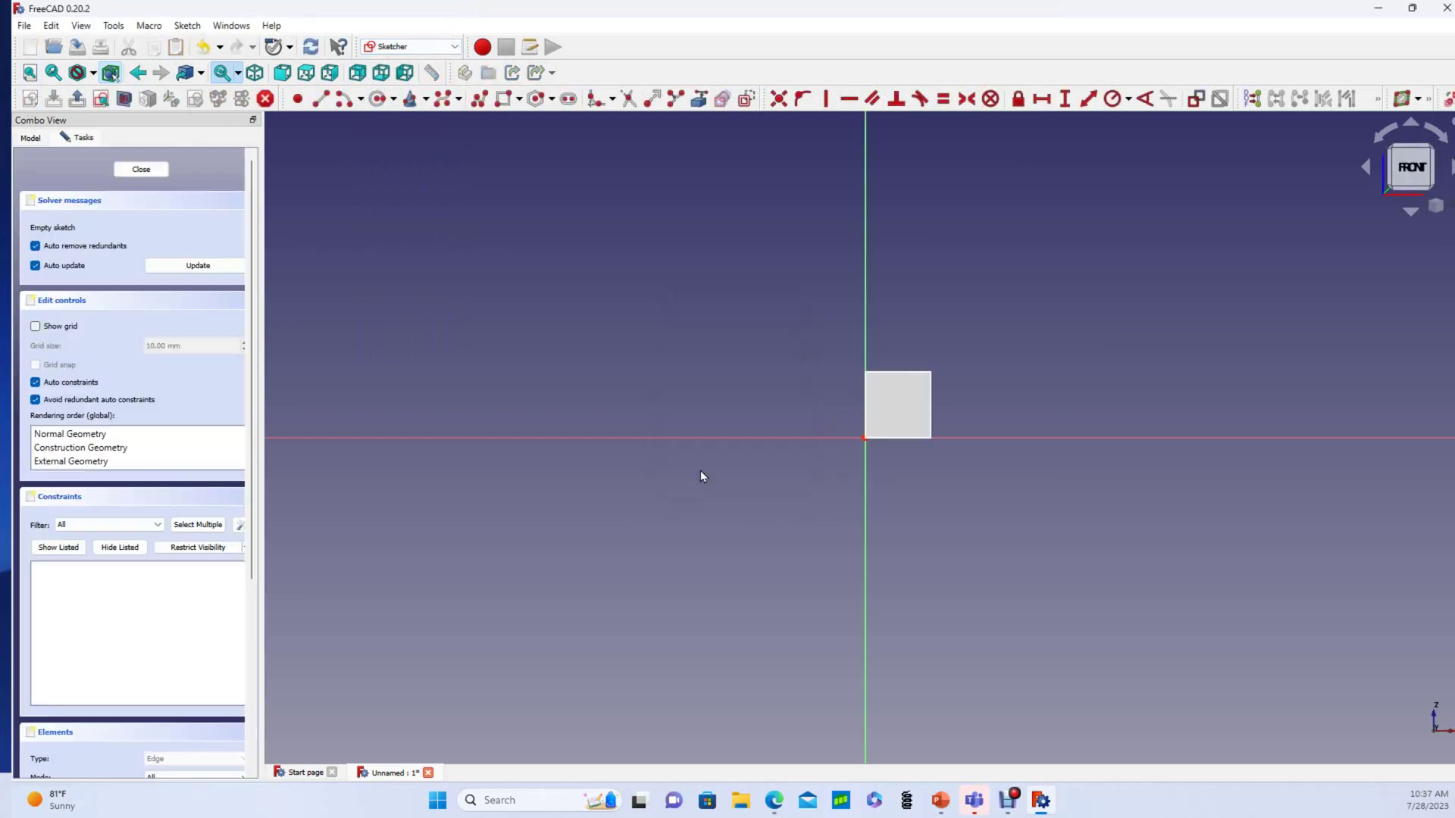
pyautogui.rightClick(577, 277)
pyautogui.click(454, 154)
pyautogui.click(379, 99)
pyautogui.click(1069, 328)
pyautogui.click(1103, 322)
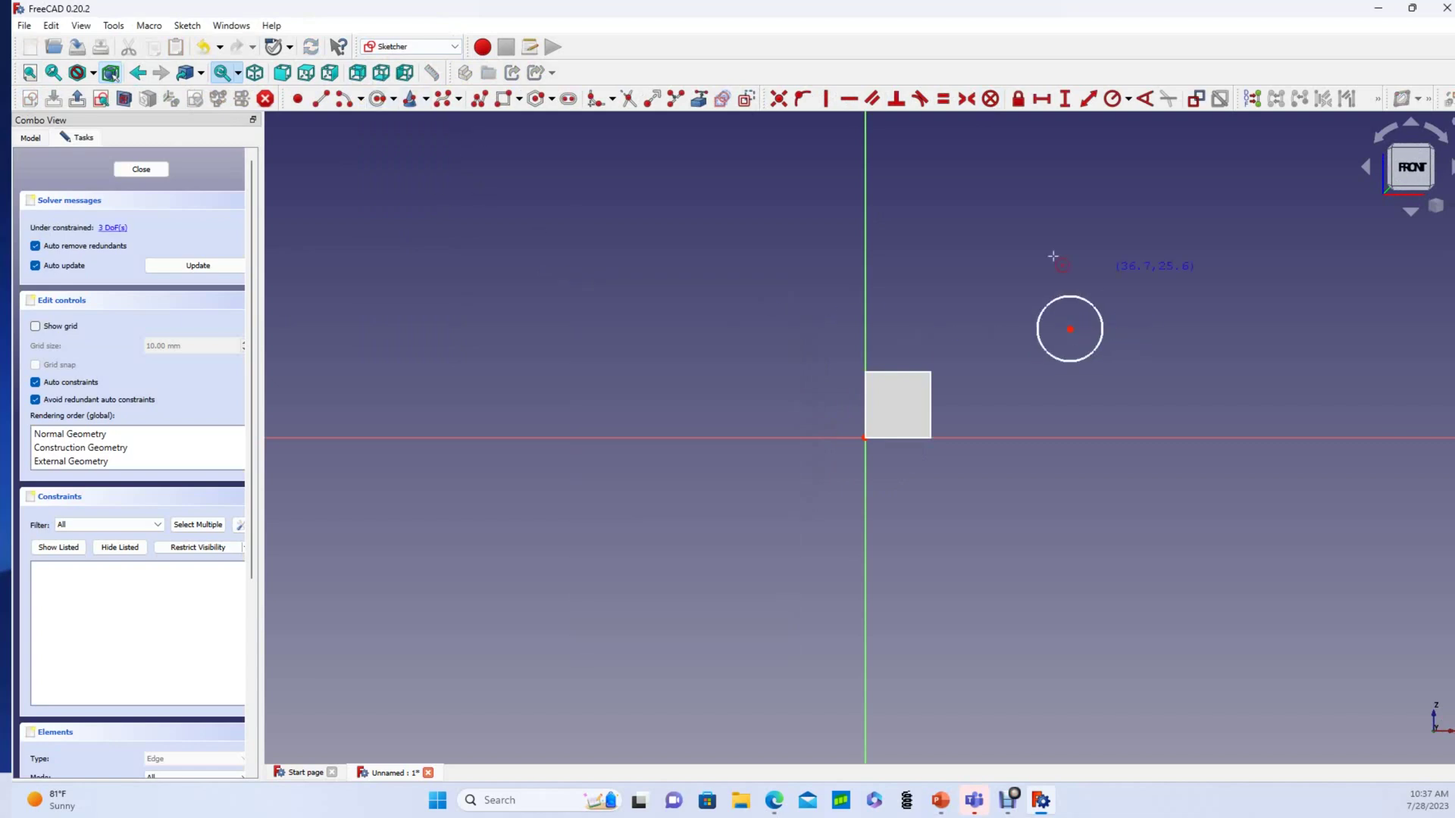
# - Attach the circle's centre to the cube's lower-right corner, give it a 5 mm radius, and close
pyautogui.click(698, 102)
pyautogui.click(1069, 331)
pyautogui.click(931, 438)
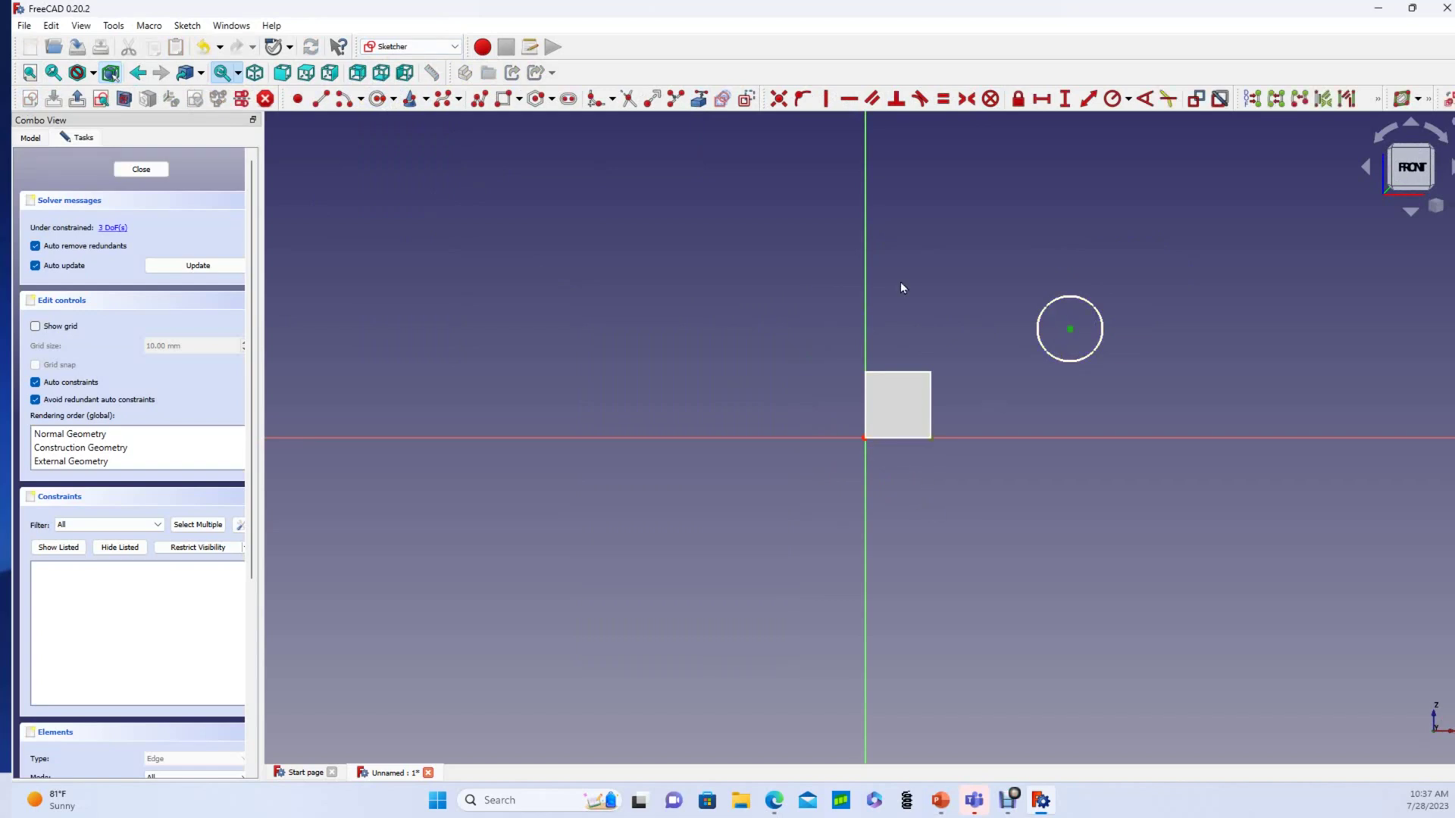
pyautogui.click(778, 99)
pyautogui.rightClick(975, 202)
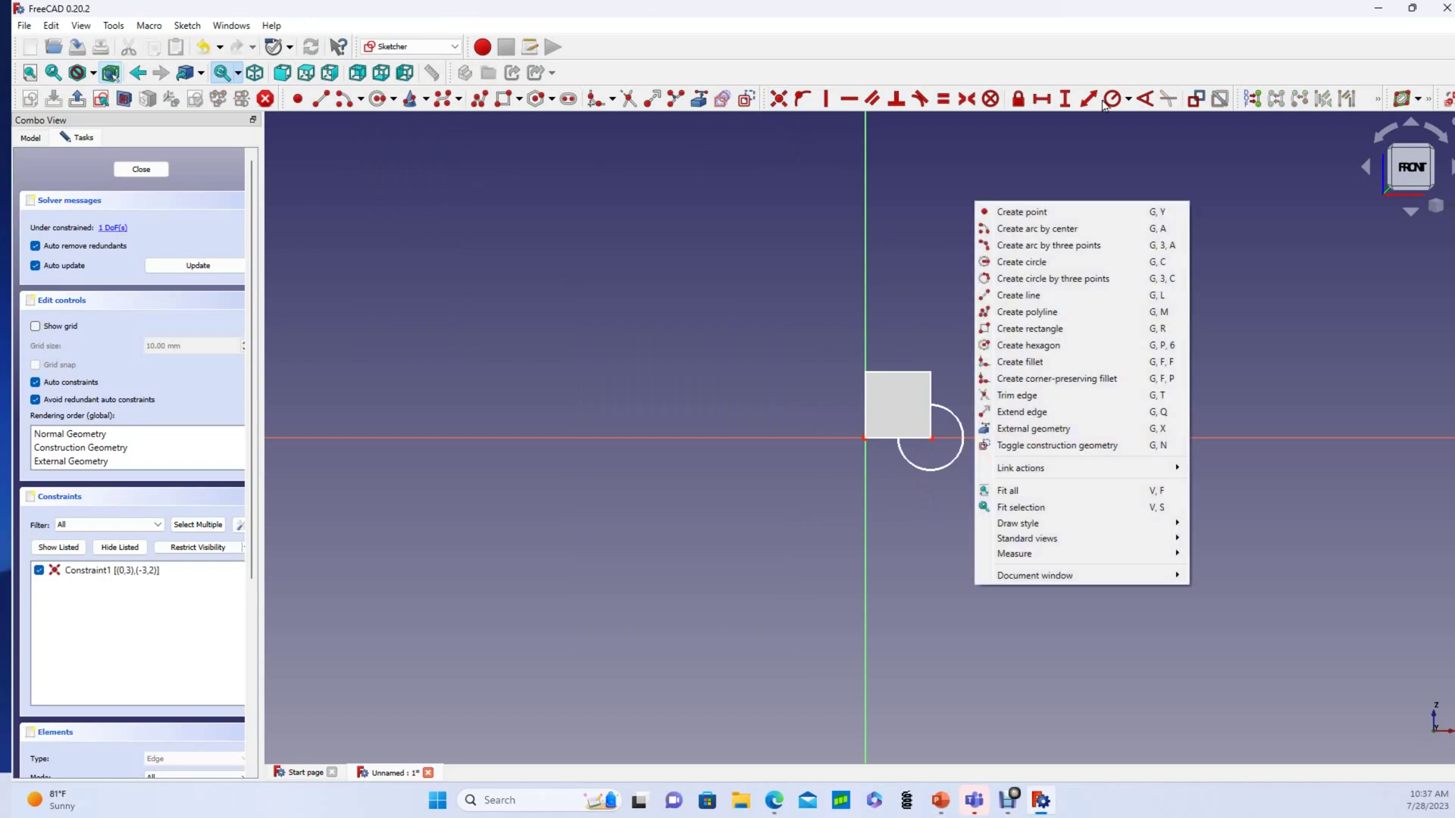
pyautogui.click(1112, 99)
pyautogui.click(961, 419)
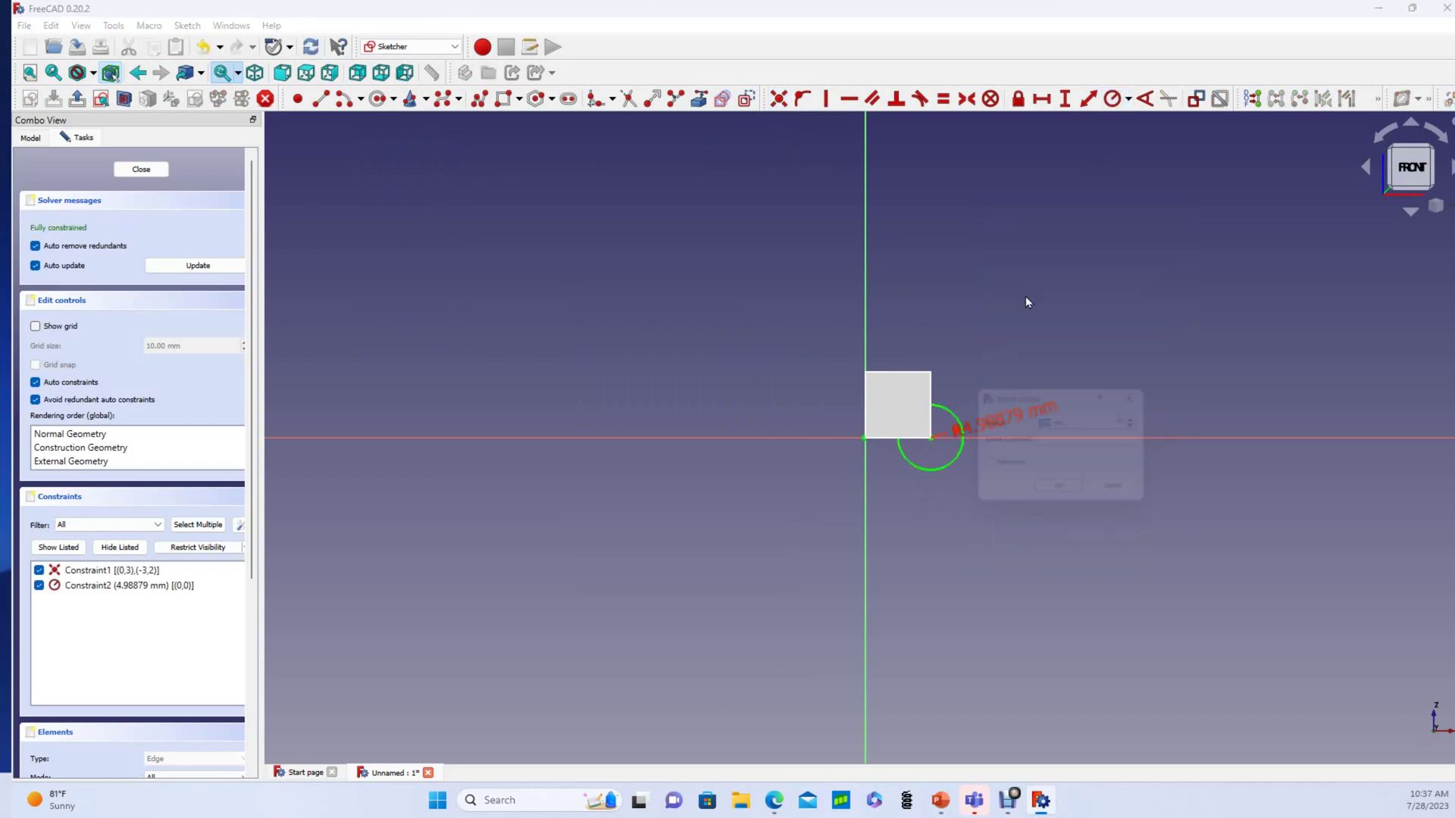
pyautogui.write('5')
pyautogui.press('Return')
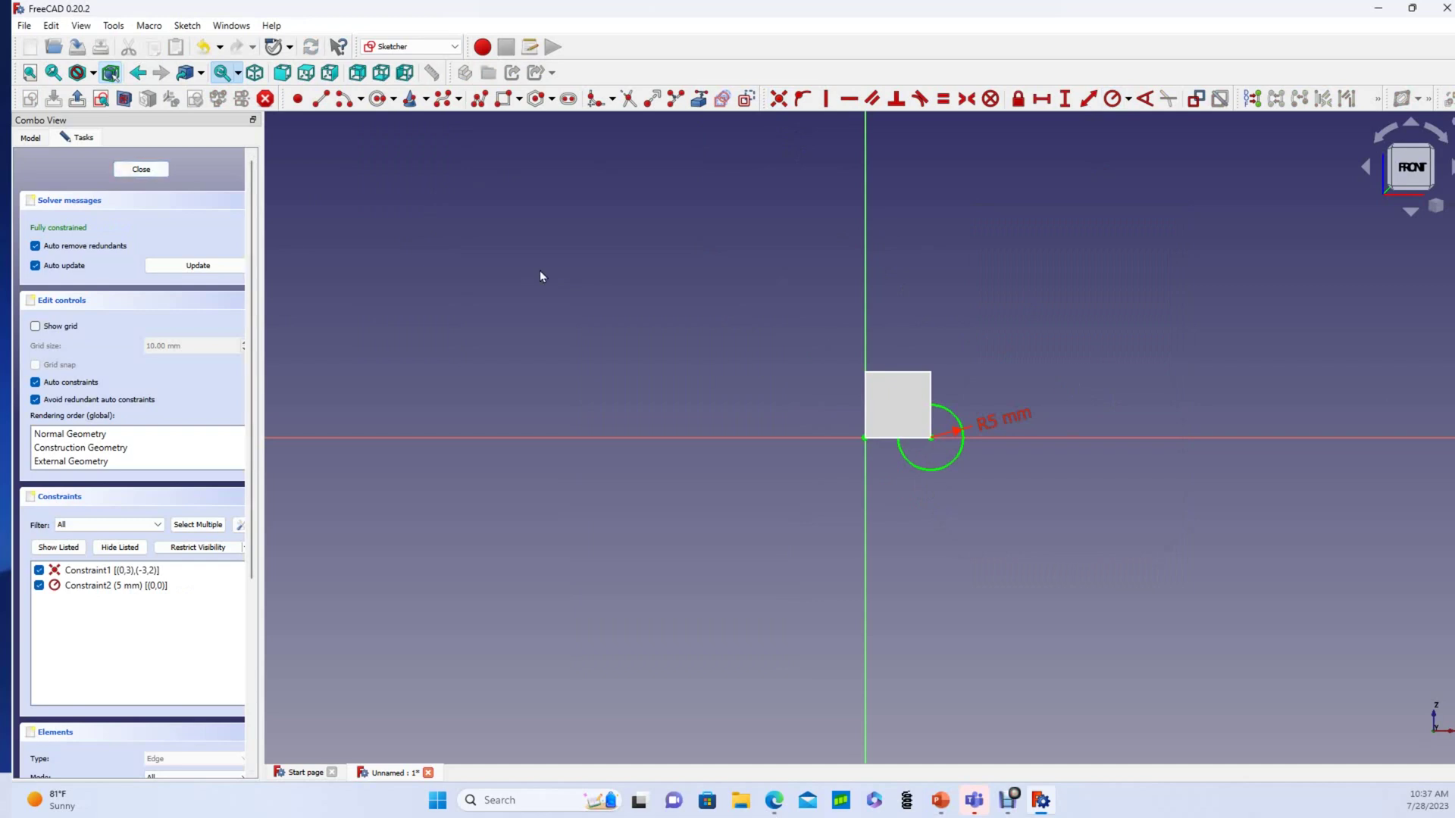
pyautogui.click(141, 169)
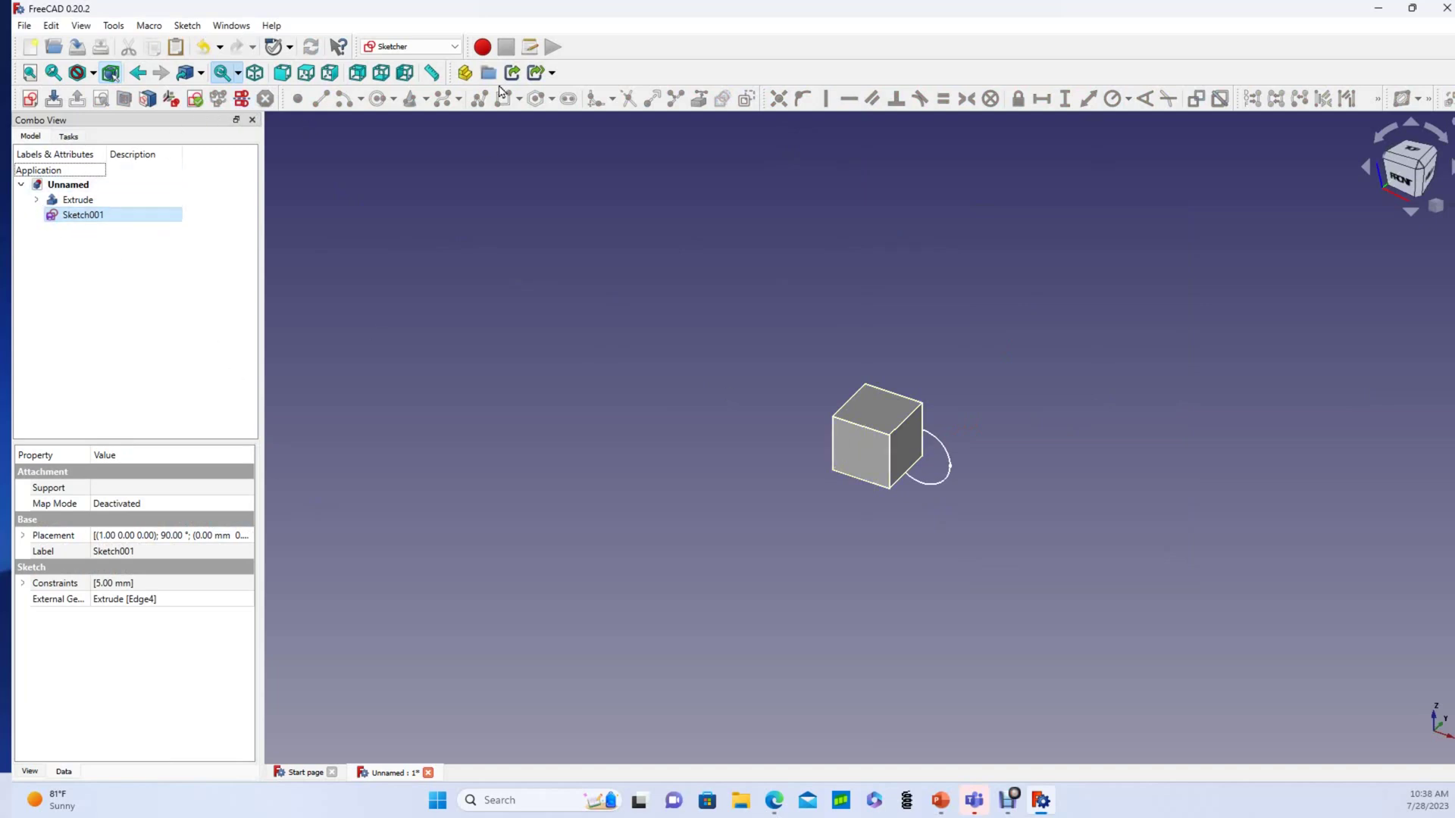
# - In the Part workbench, extrude Sketch001's circle into the cylinder Extrude001
pyautogui.click(455, 48)
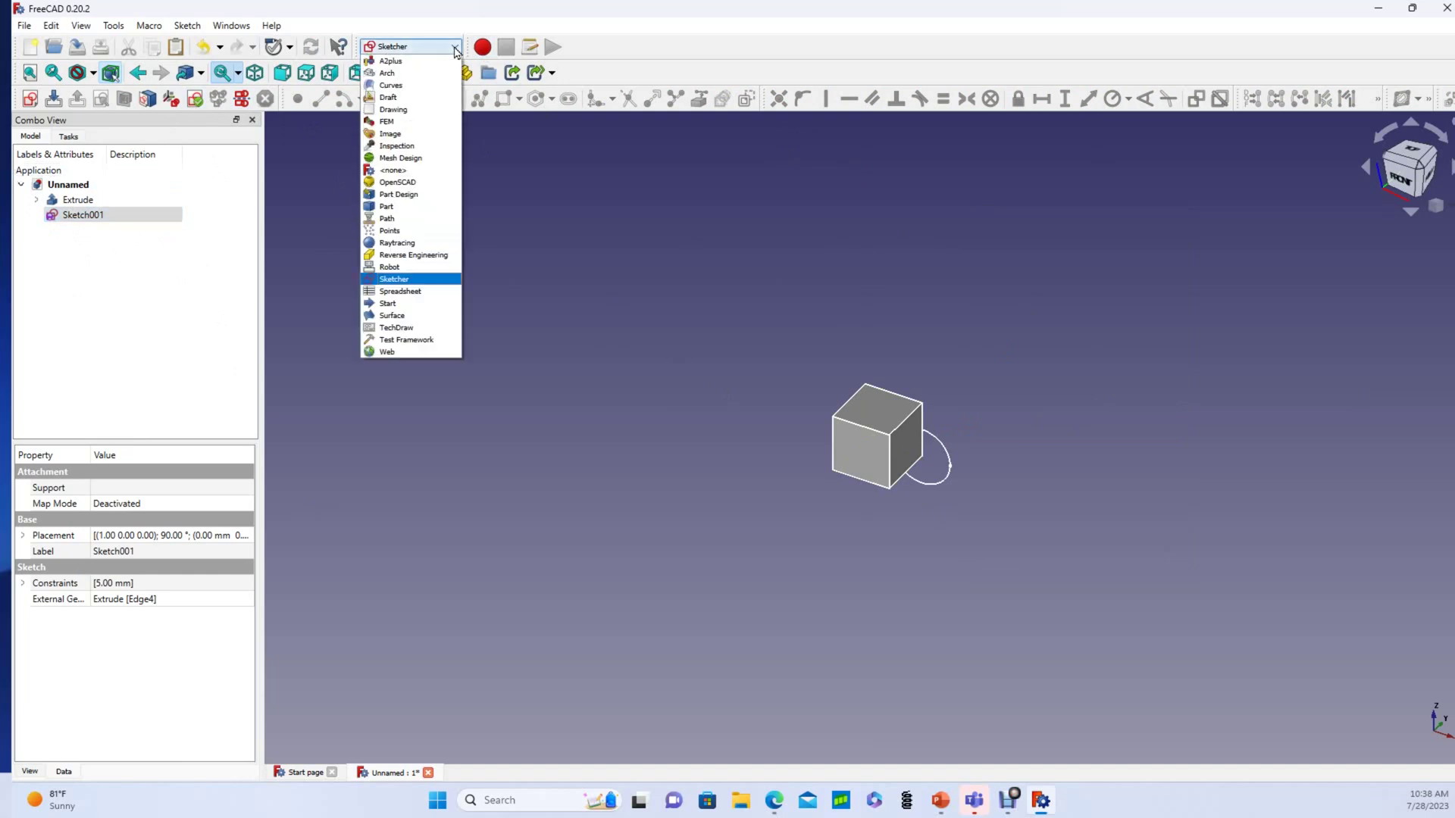
pyautogui.click(414, 206)
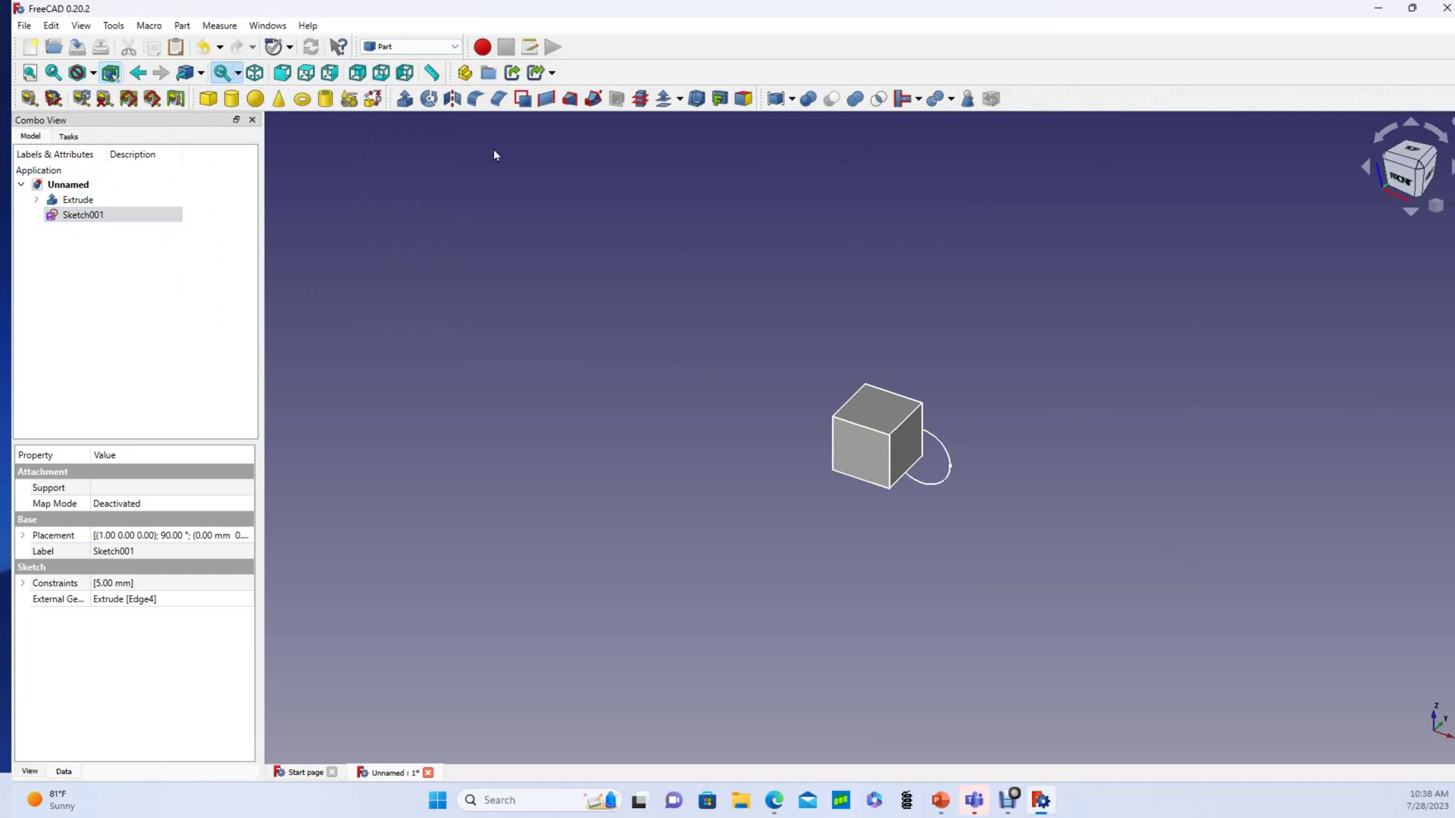
pyautogui.click(407, 100)
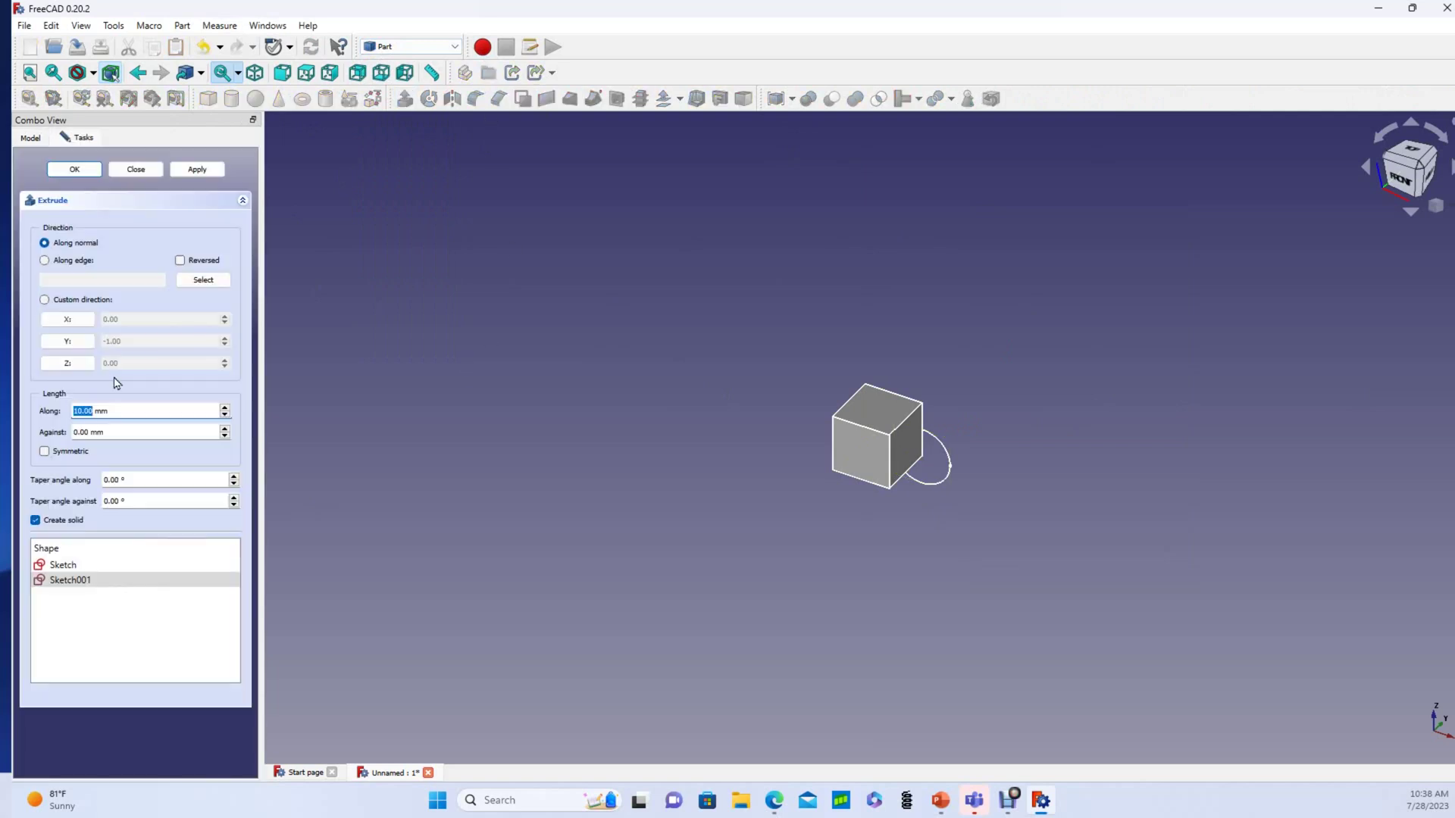
pyautogui.click(75, 169)
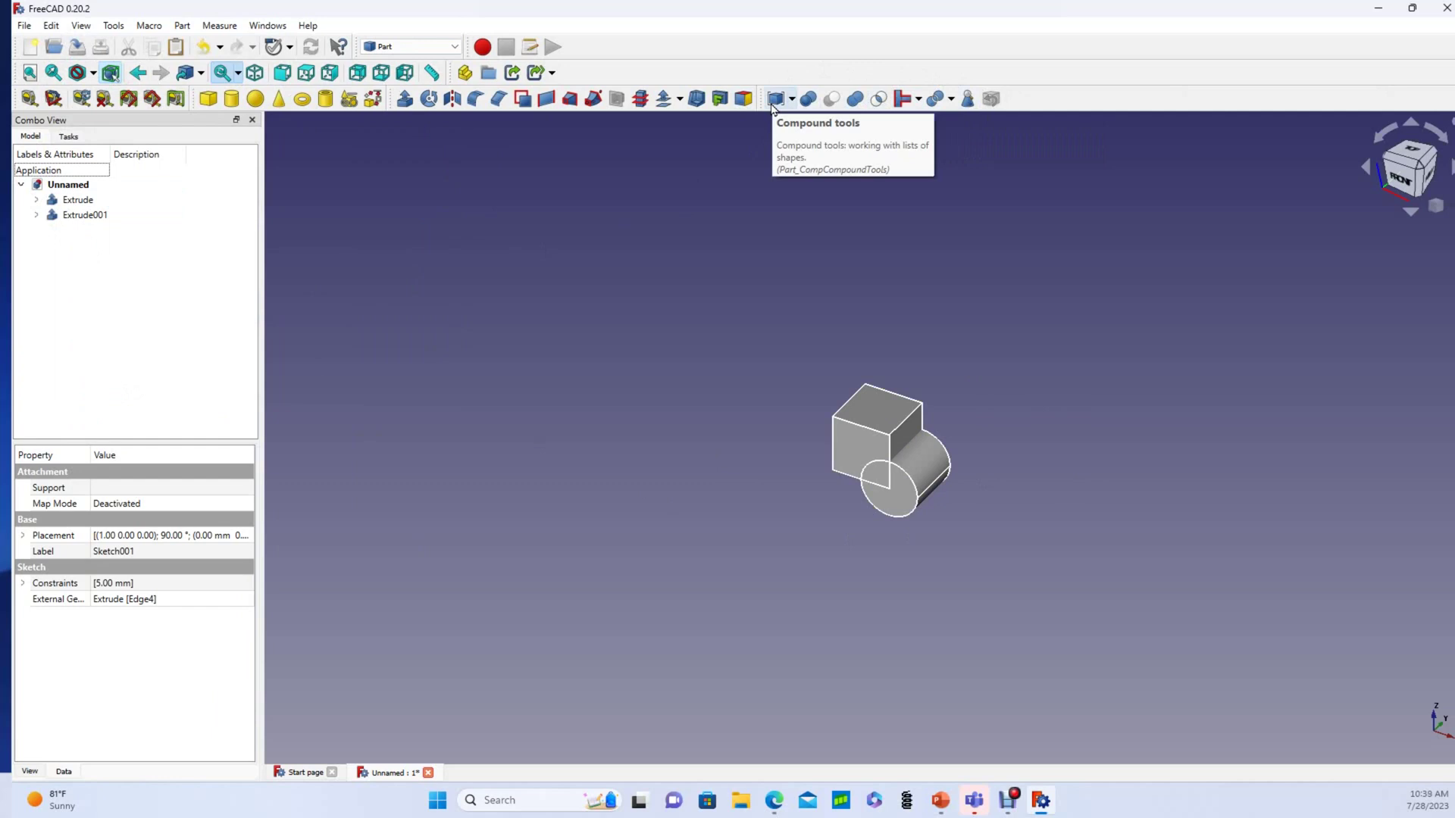
# - Union Extrude001 and Extrude into a Fusion and inspect its child parts
pyautogui.click(67, 216)
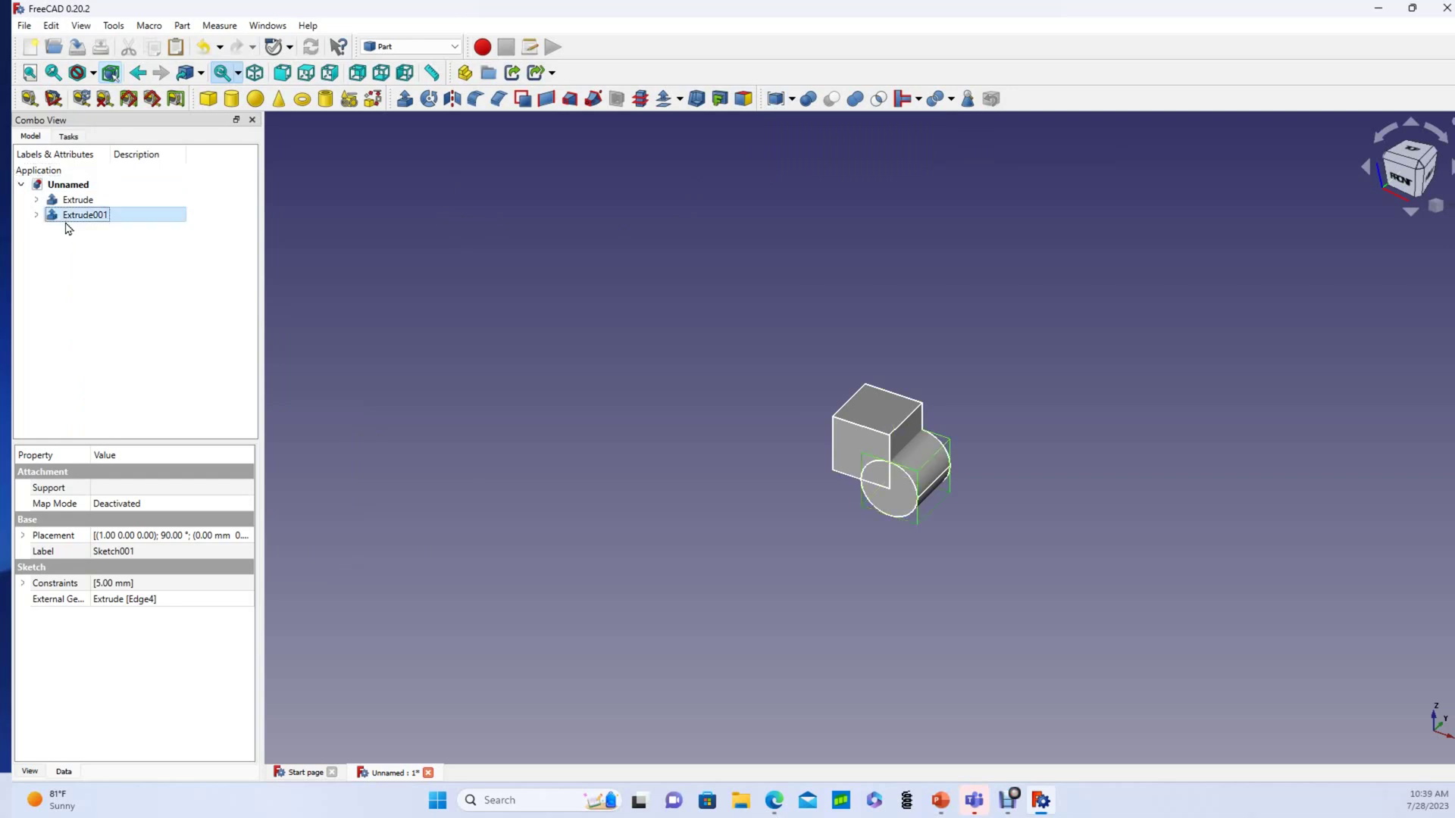
pyautogui.keyDown('ctrl'); pyautogui.click(78, 199); pyautogui.keyUp('ctrl')
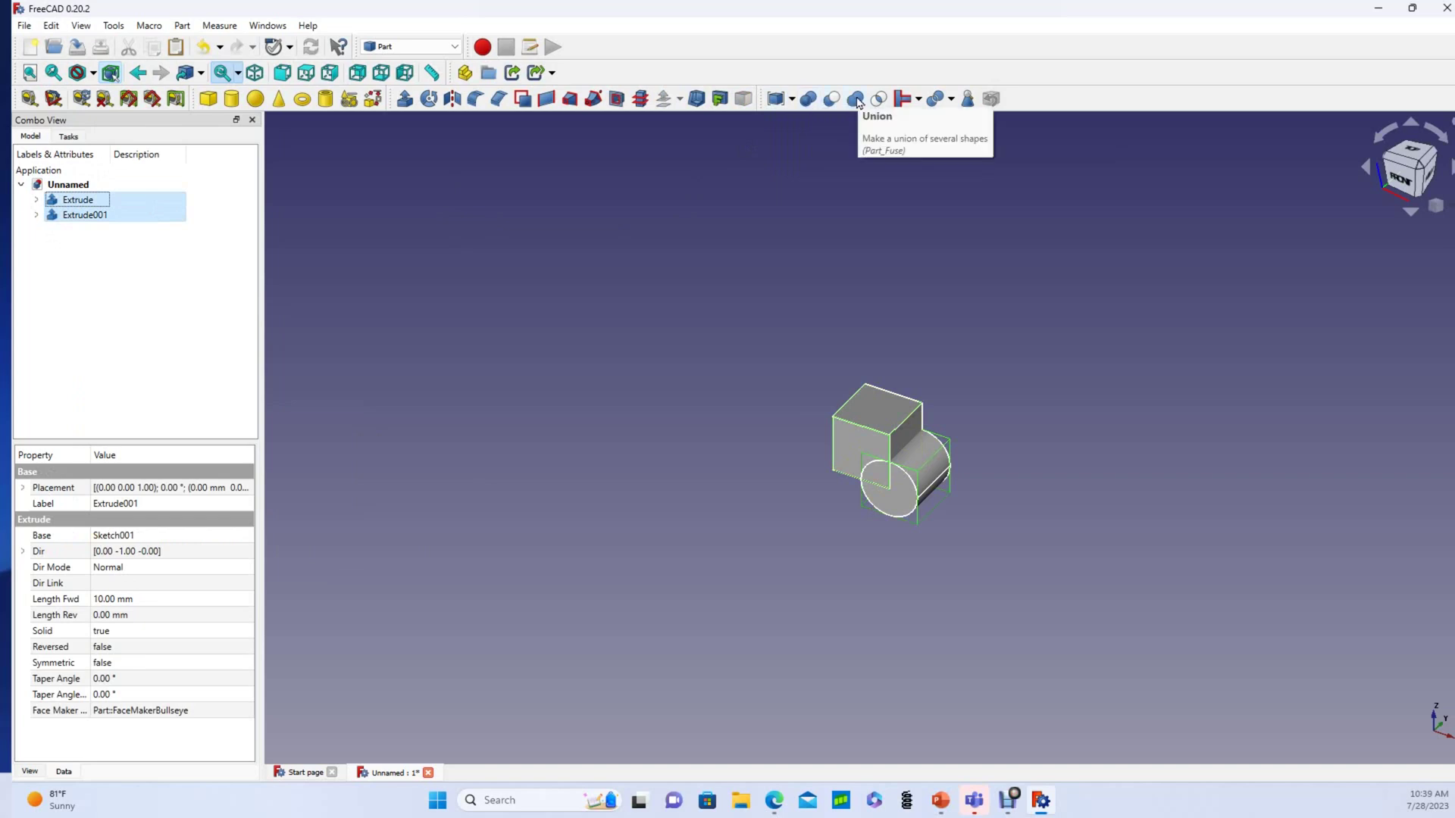
pyautogui.click(855, 100)
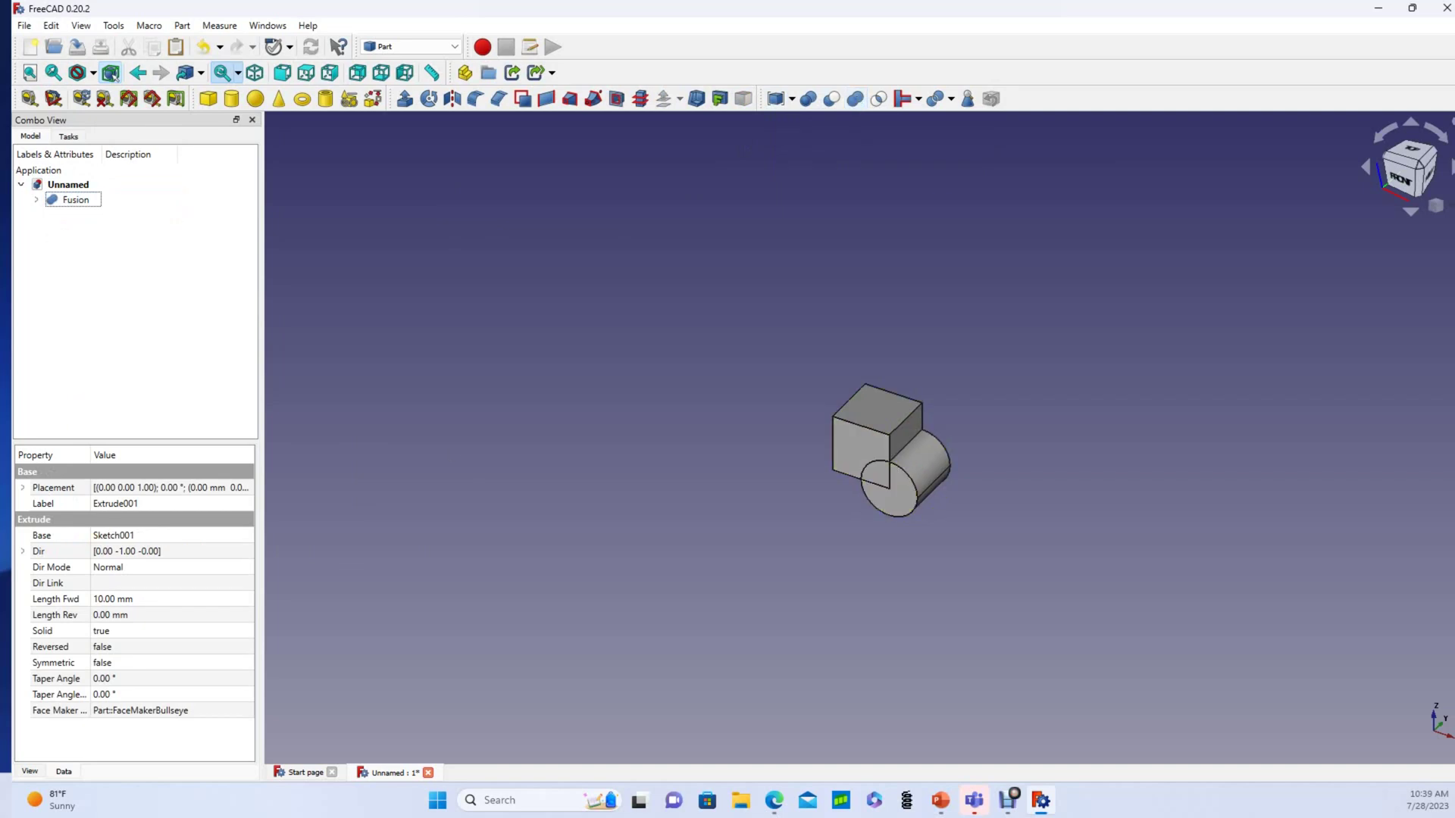
pyautogui.click(37, 200)
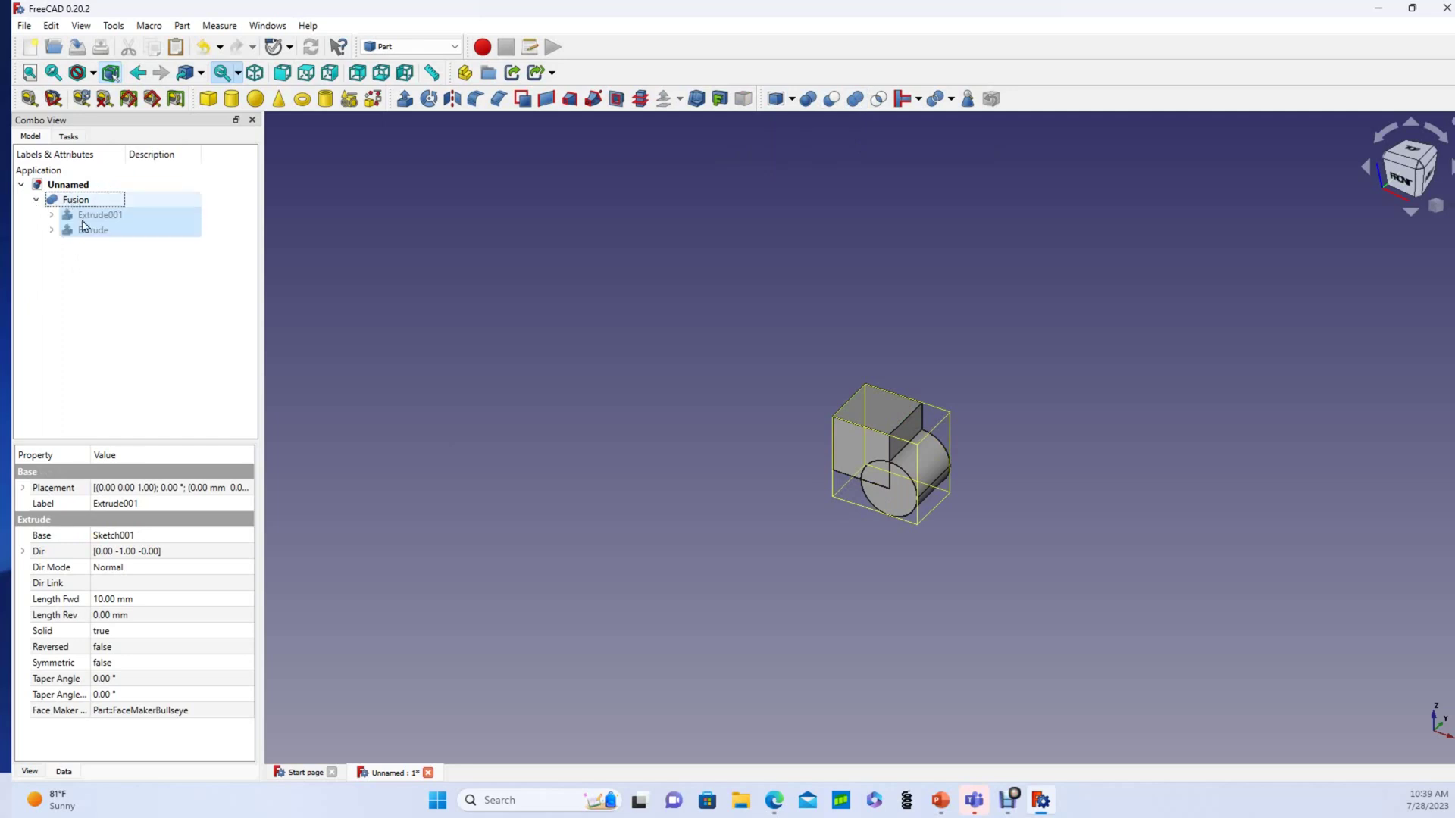
pyautogui.click(36, 200)
pyautogui.click(91, 279)
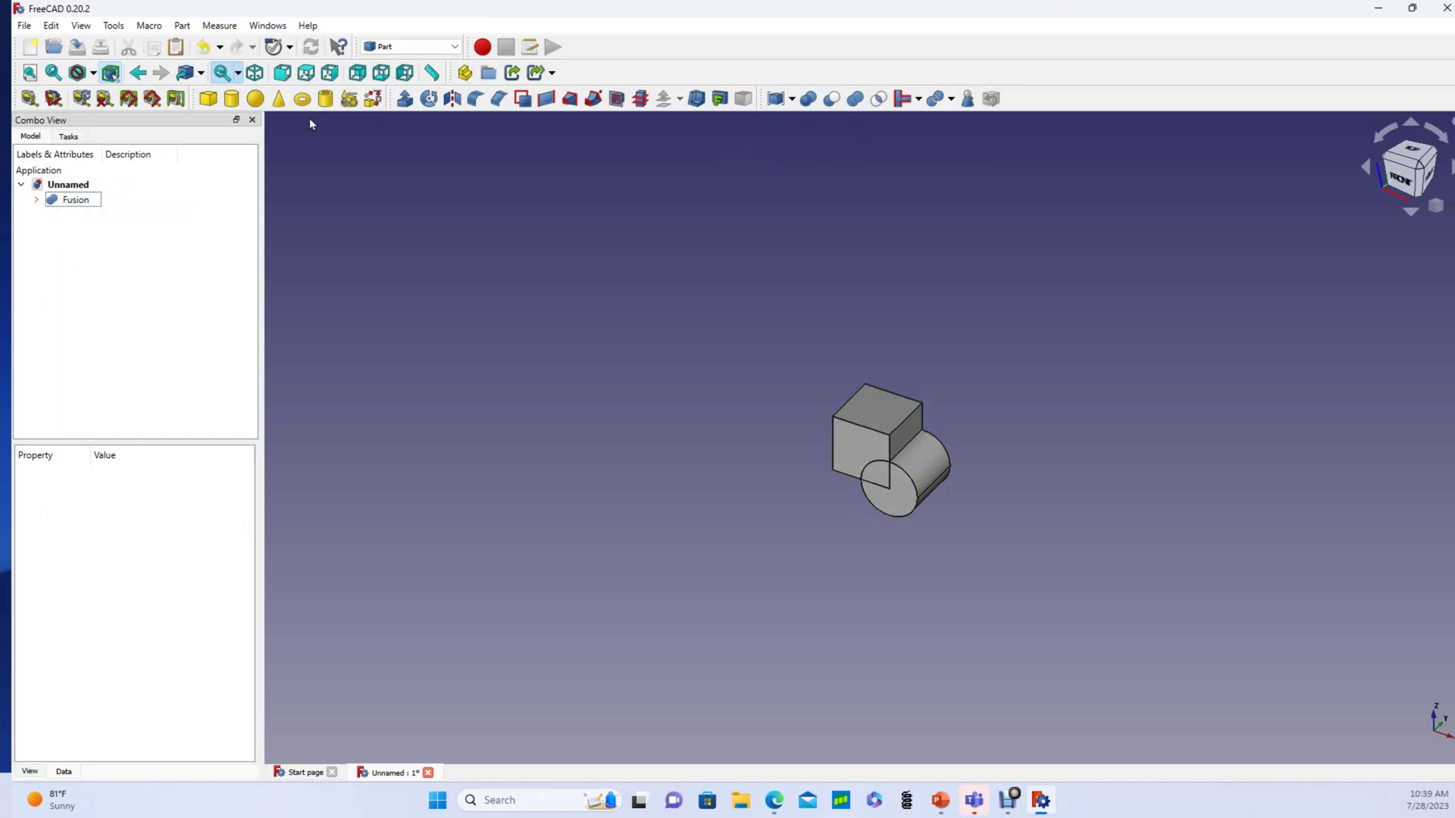
# - Undo the Fusion, intersect cube and cylinder into Common, inspect it, then undo it
pyautogui.click(202, 47)
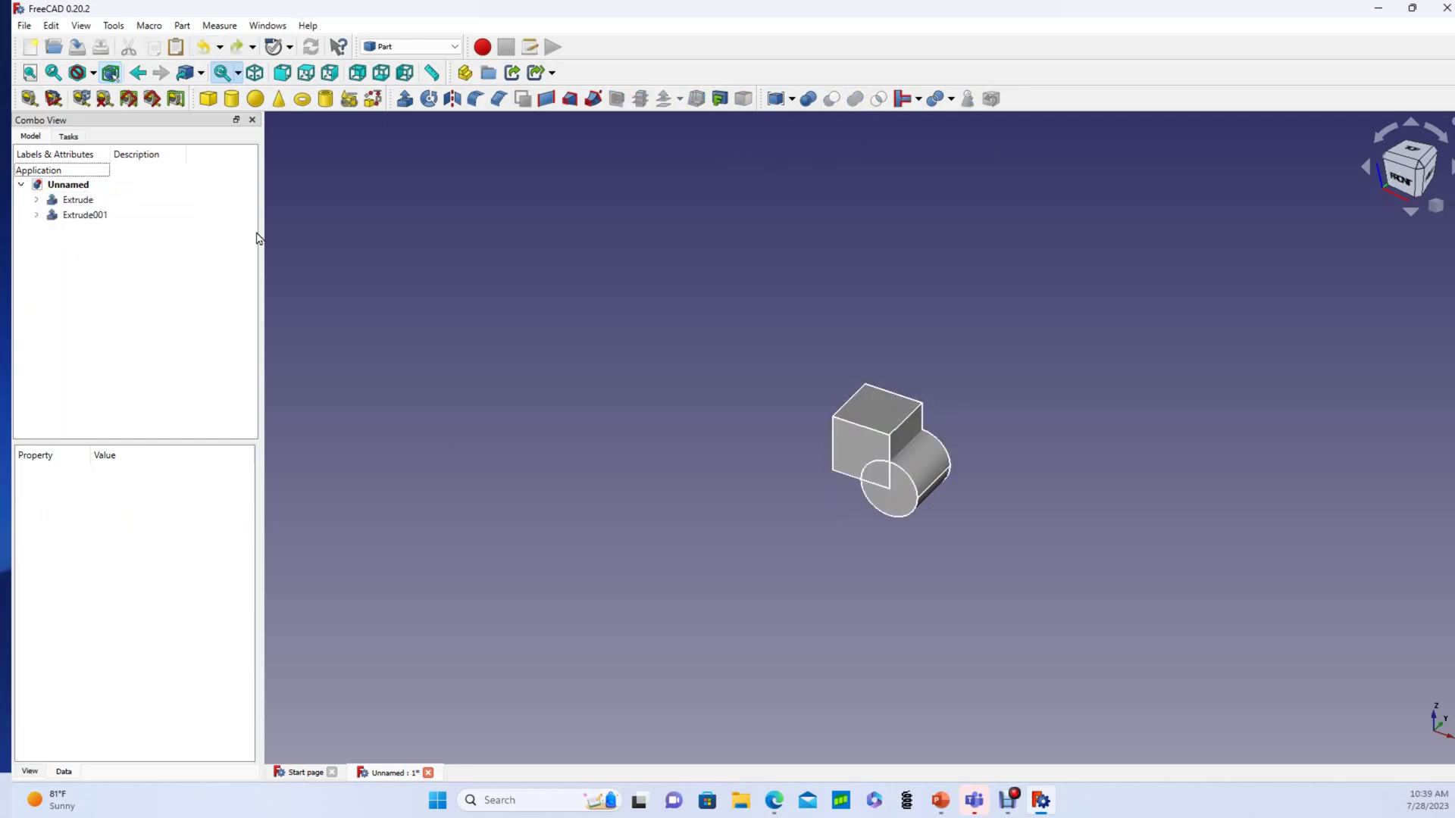
pyautogui.click(86, 204)
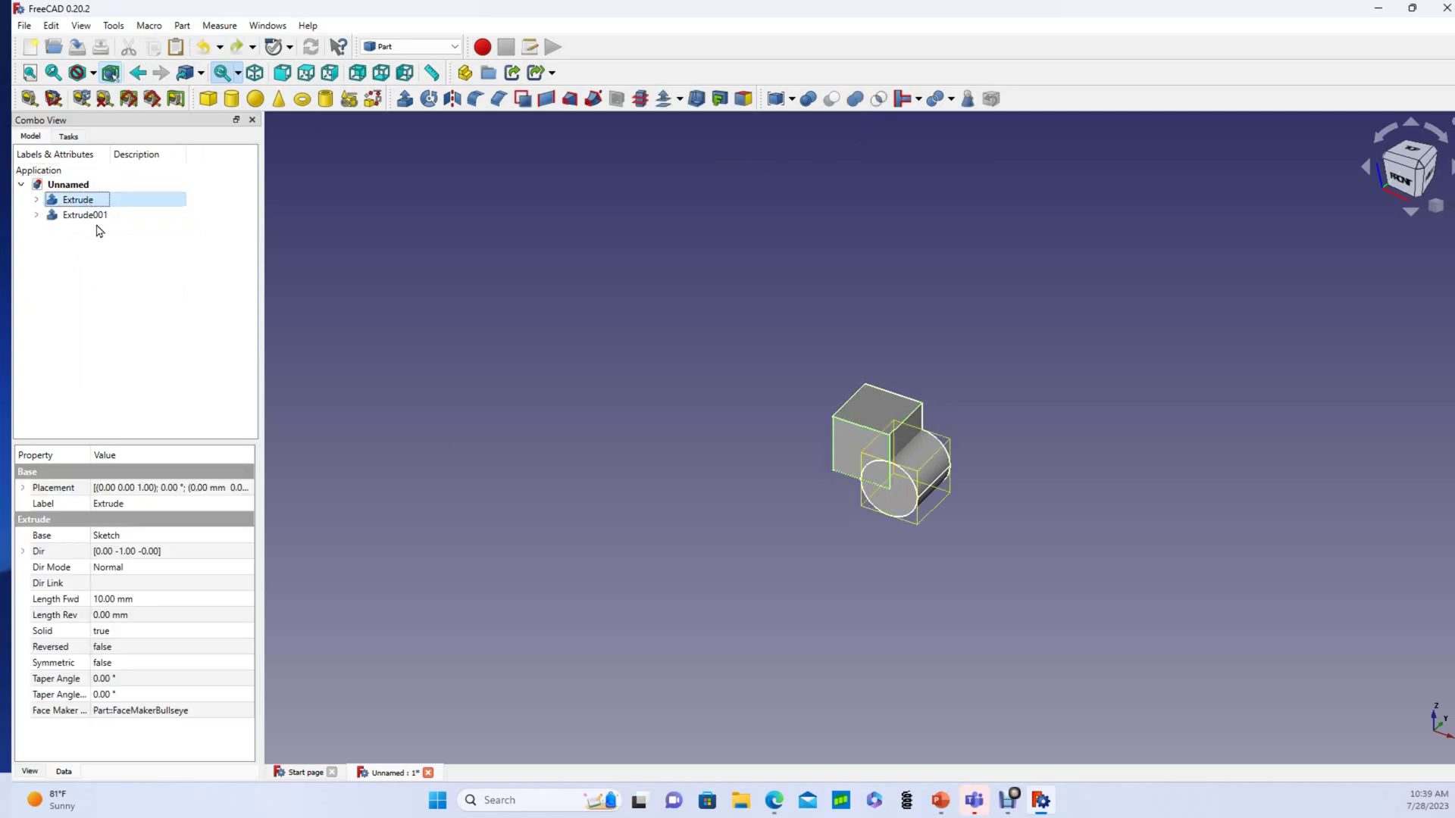
pyautogui.keyDown('ctrl'); pyautogui.click(93, 217); pyautogui.keyUp('ctrl')
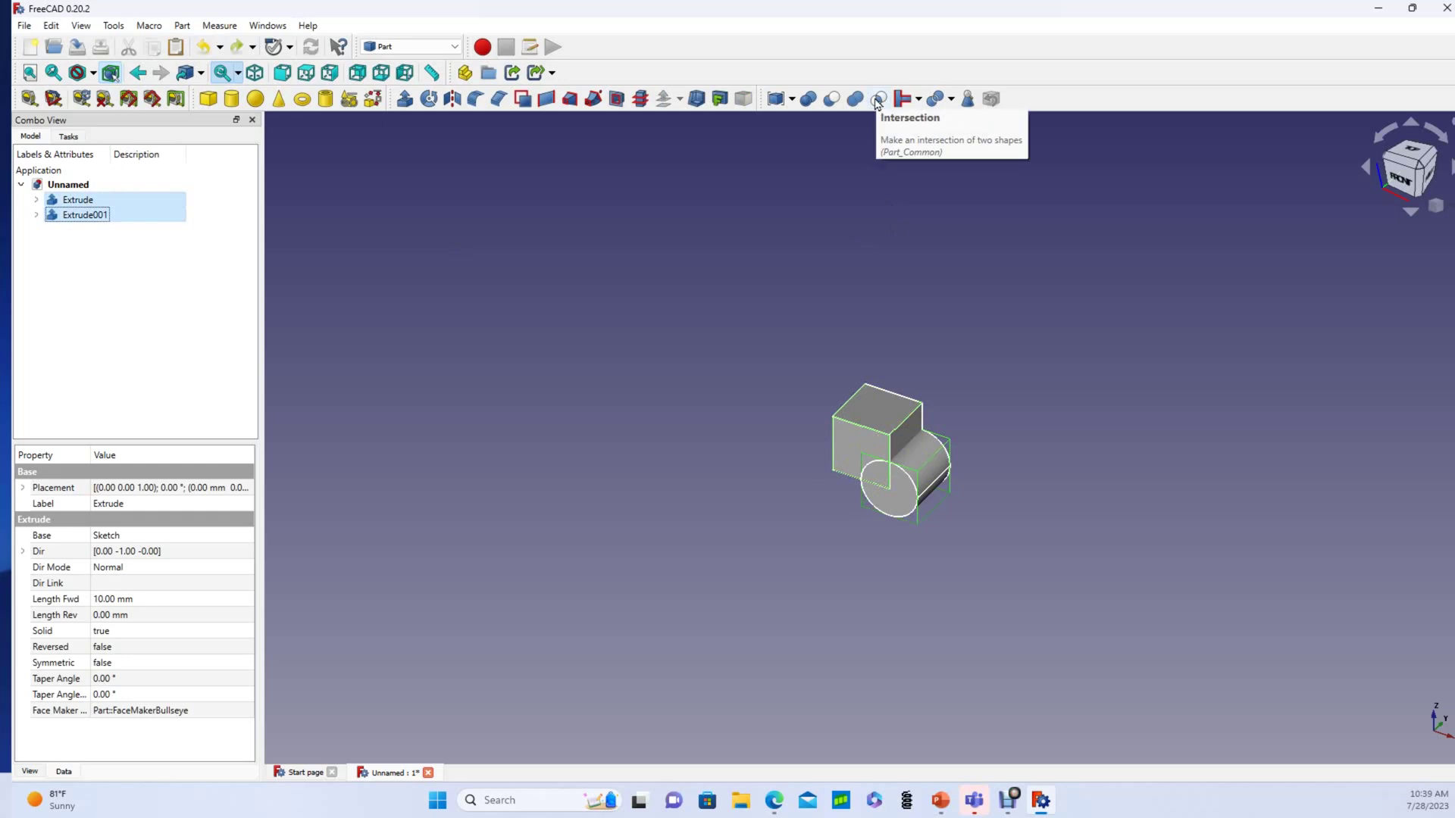
pyautogui.click(877, 100)
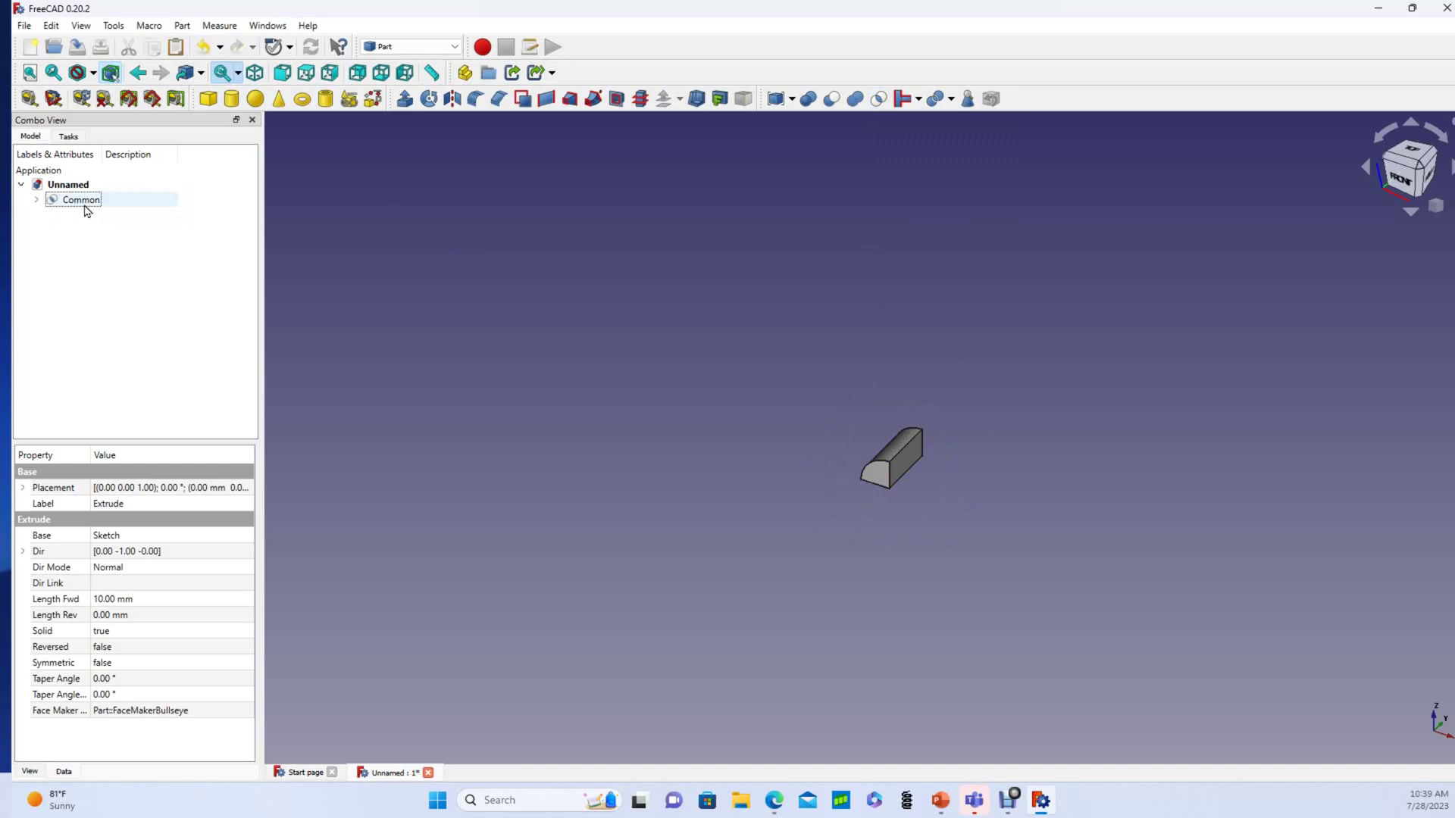
pyautogui.click(36, 200)
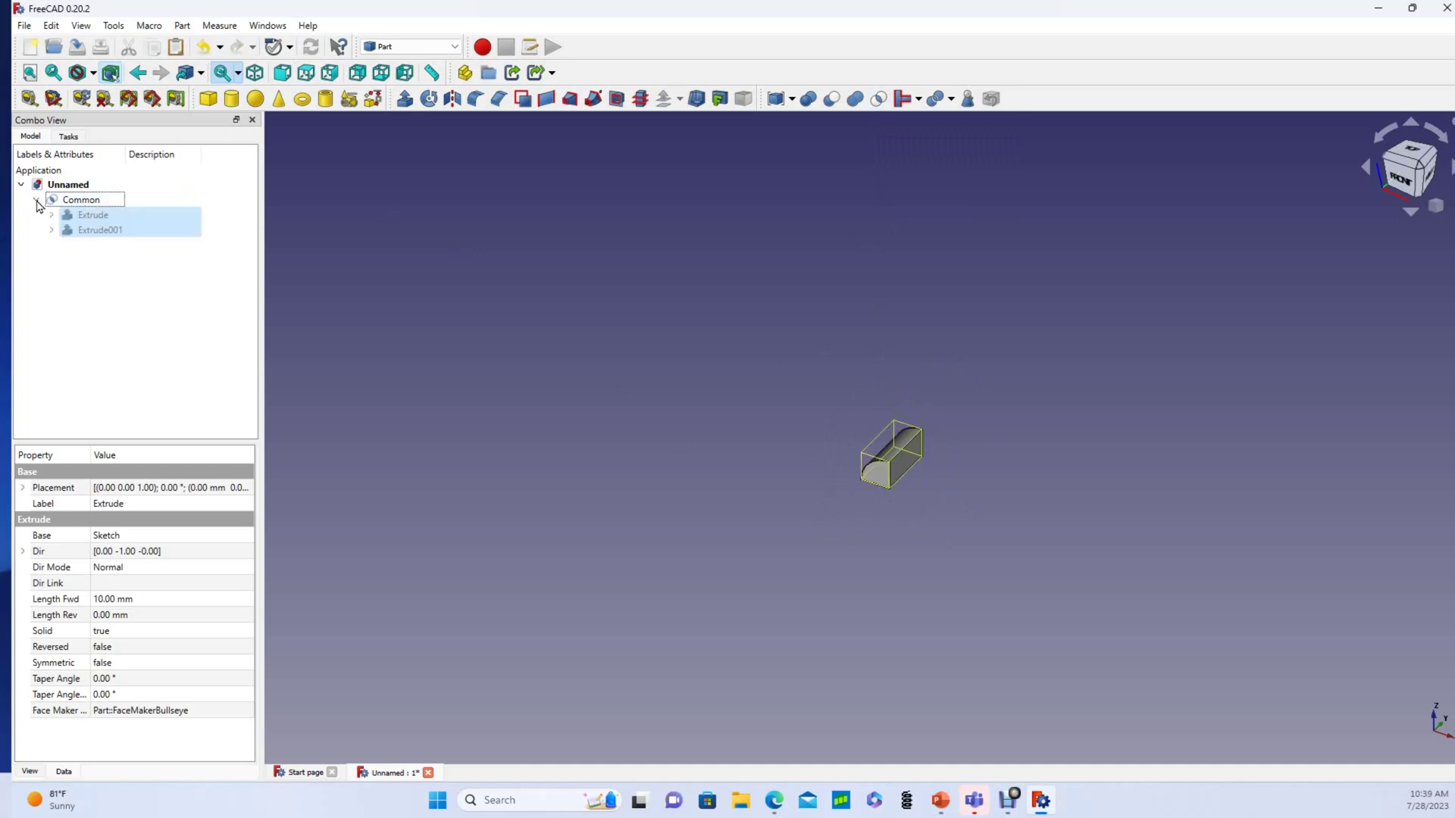
pyautogui.click(36, 201)
pyautogui.click(203, 46)
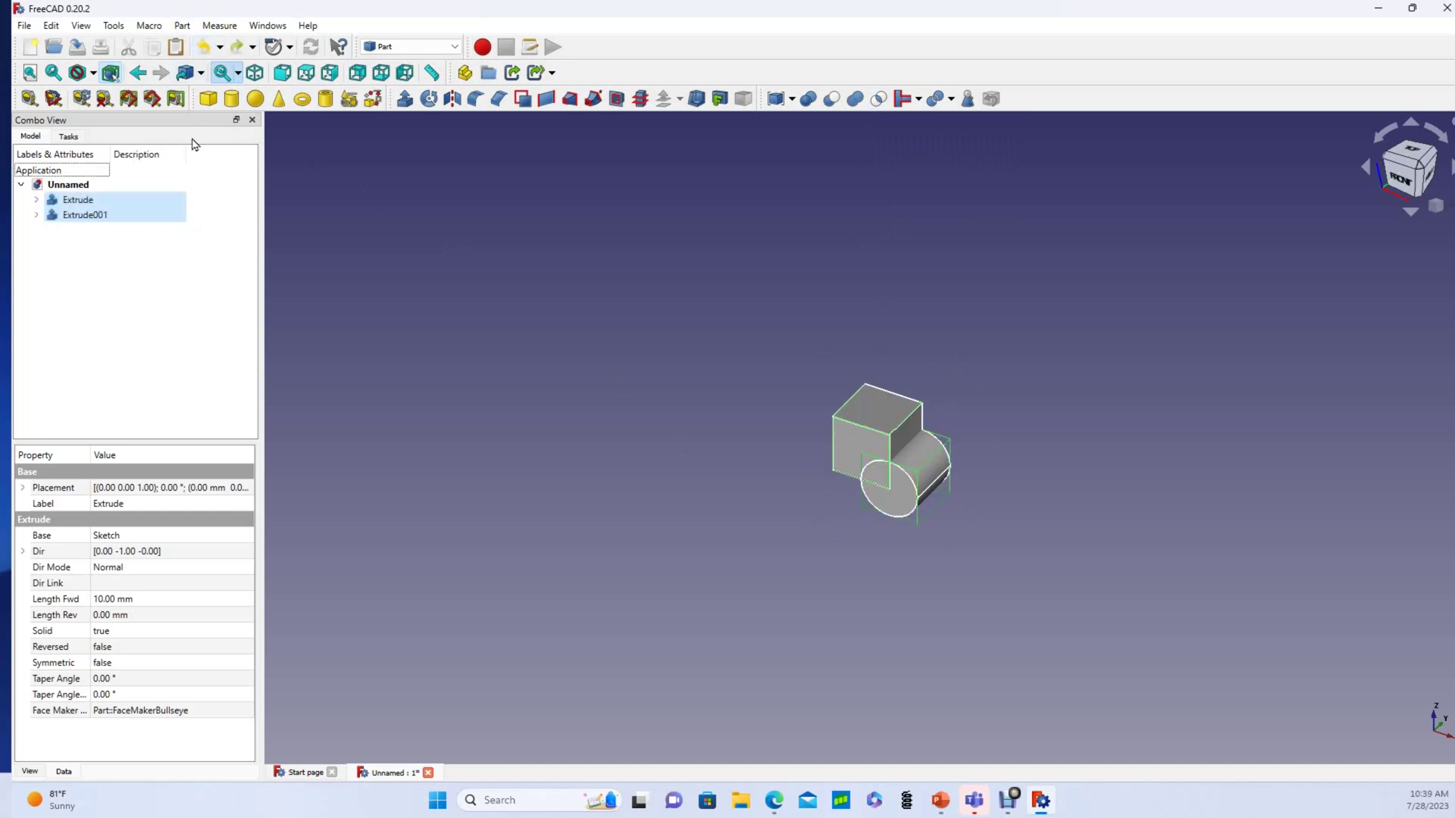
pyautogui.click(103, 338)
# - Cut the cylinder Extrude001 from the cube Extrude, inspect the Cut, then undo it
pyautogui.click(78, 200)
pyautogui.keyDown('ctrl'); pyautogui.click(90, 215); pyautogui.keyUp('ctrl')
pyautogui.click(832, 99)
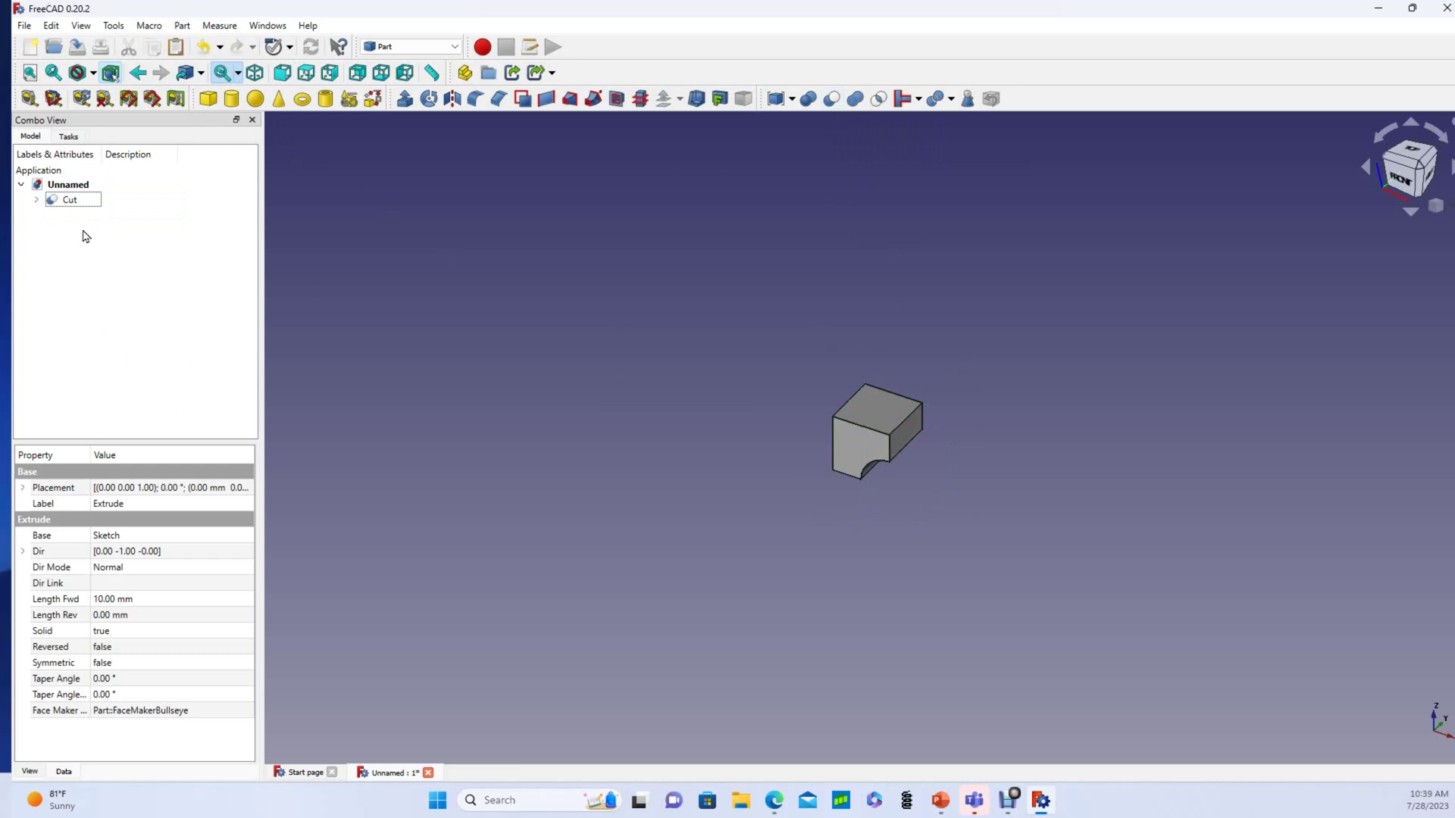
pyautogui.click(36, 201)
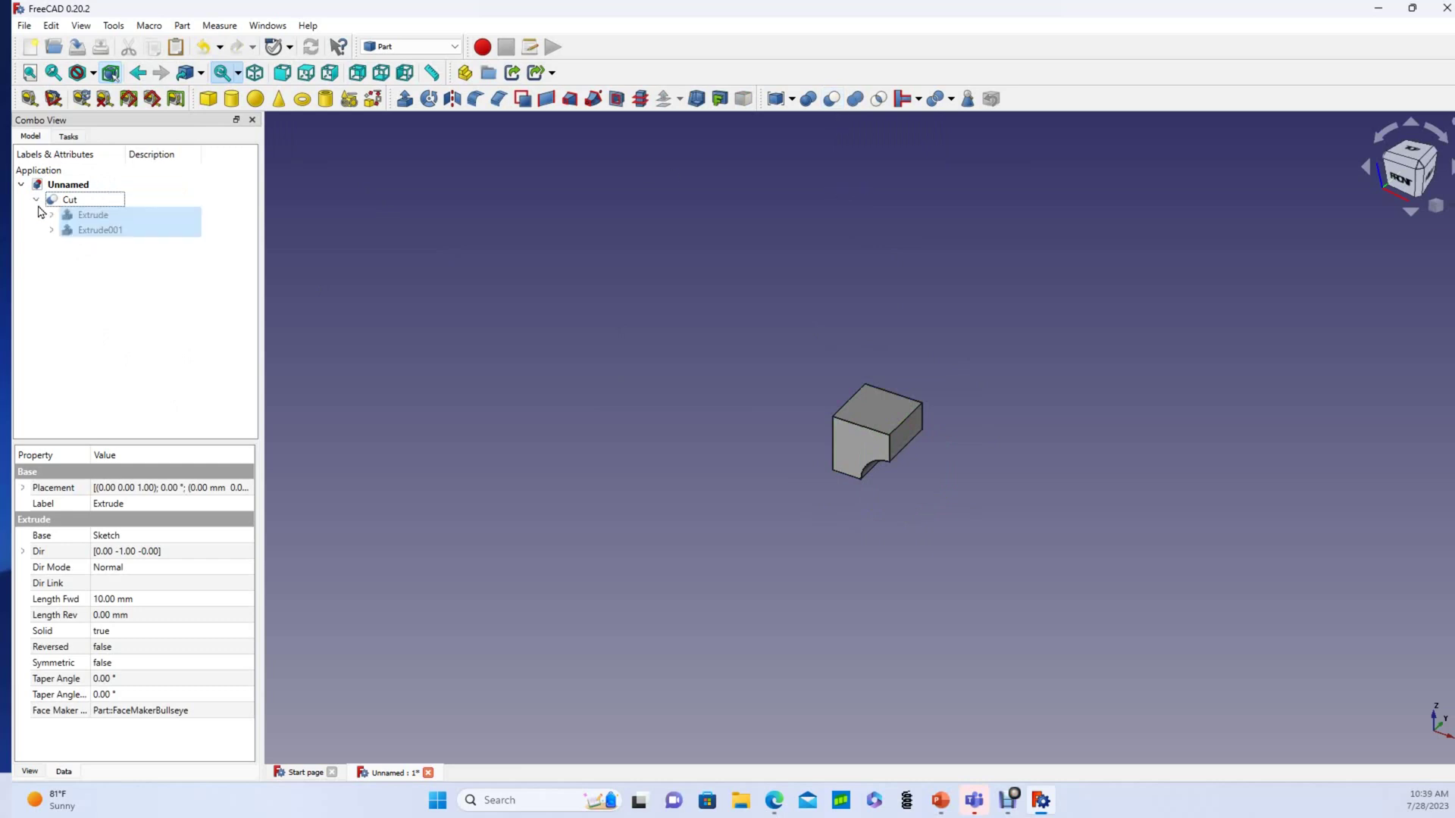
pyautogui.click(37, 200)
pyautogui.click(665, 253)
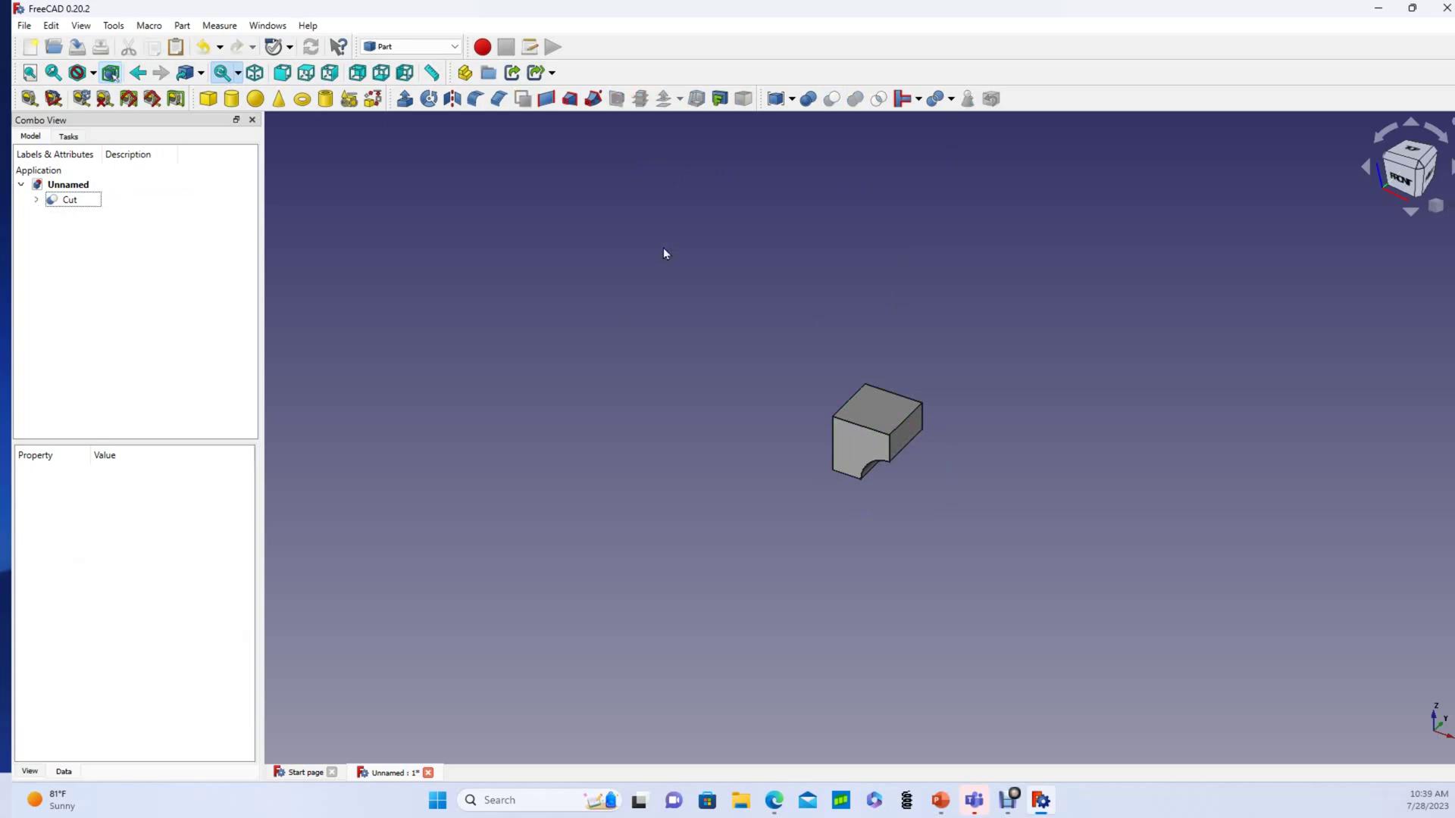
pyautogui.click(203, 47)
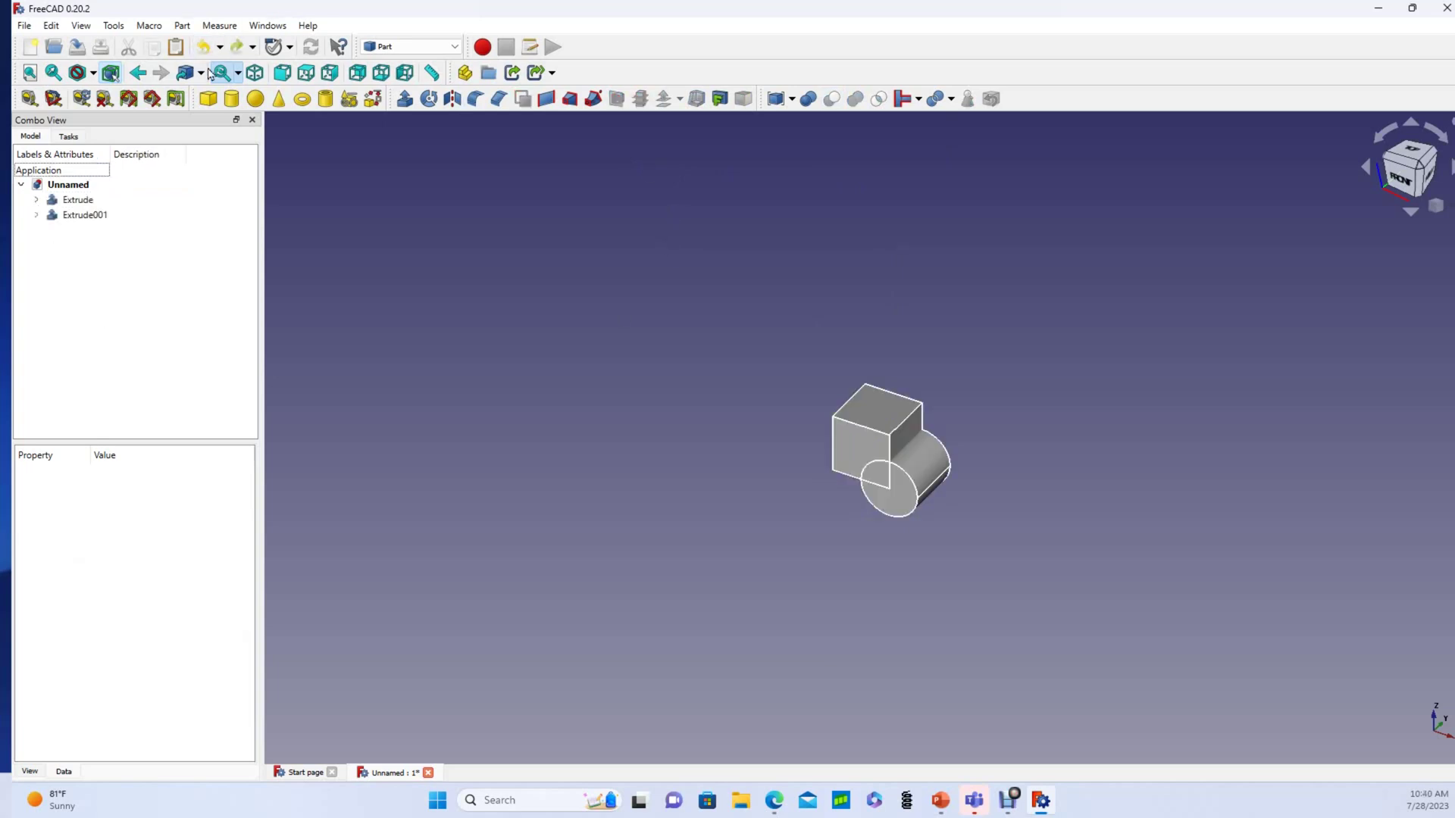
# - Try cutting the cube out of the cylinder instead, then undo that cut
pyautogui.click(82, 216)
pyautogui.keyDown('ctrl'); pyautogui.click(78, 200); pyautogui.keyUp('ctrl')
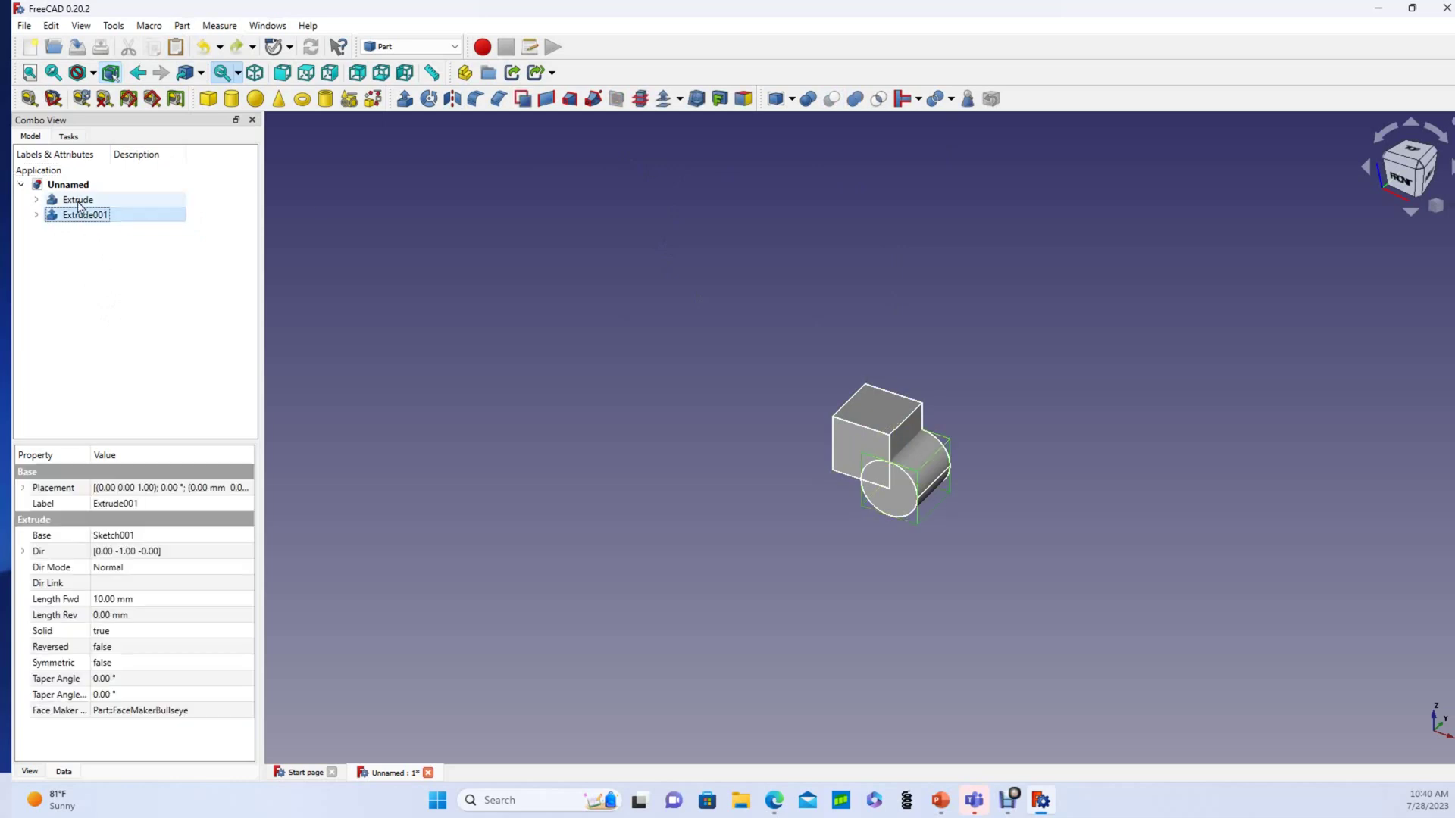
pyautogui.click(833, 101)
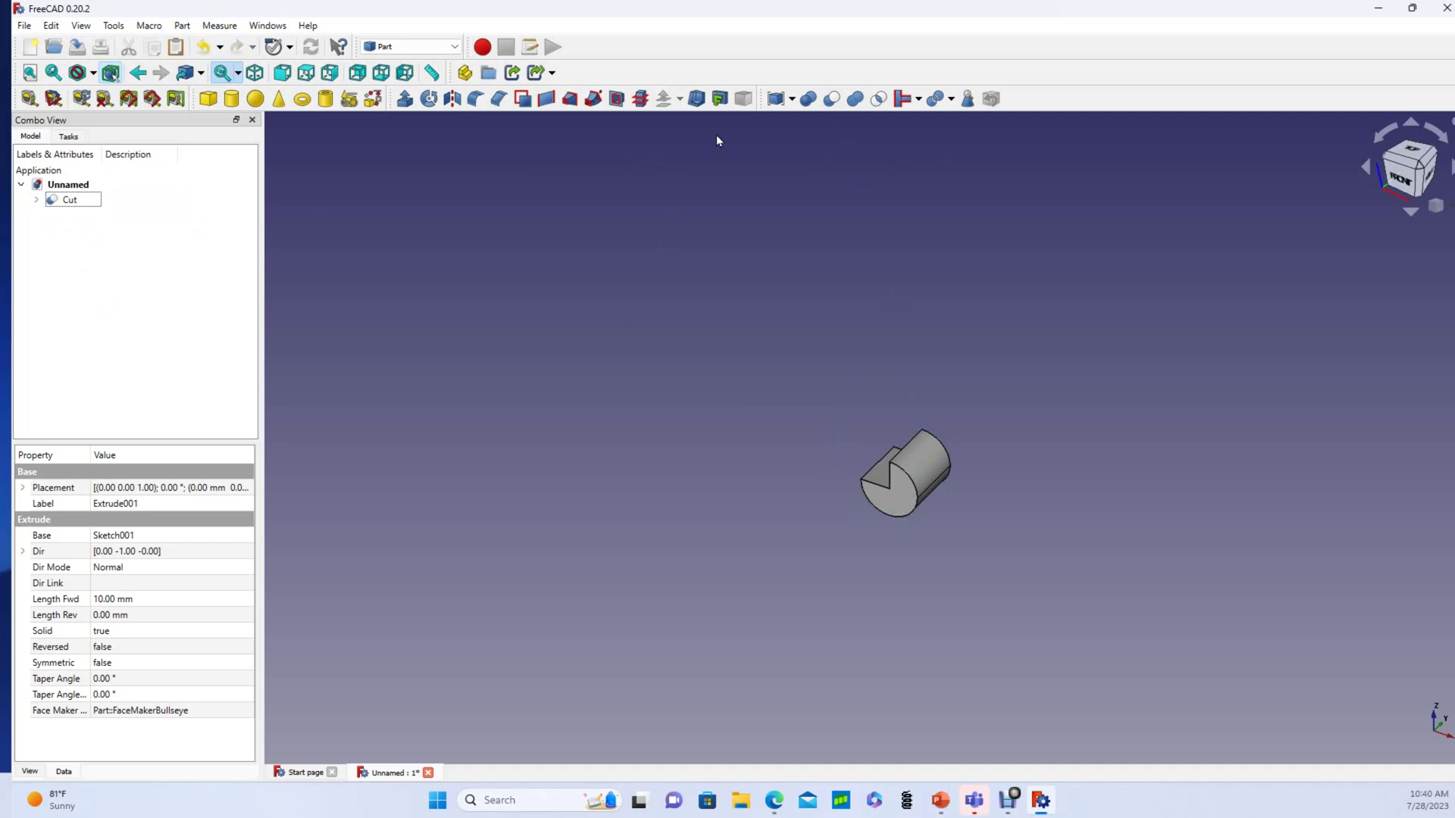
pyautogui.click(203, 47)
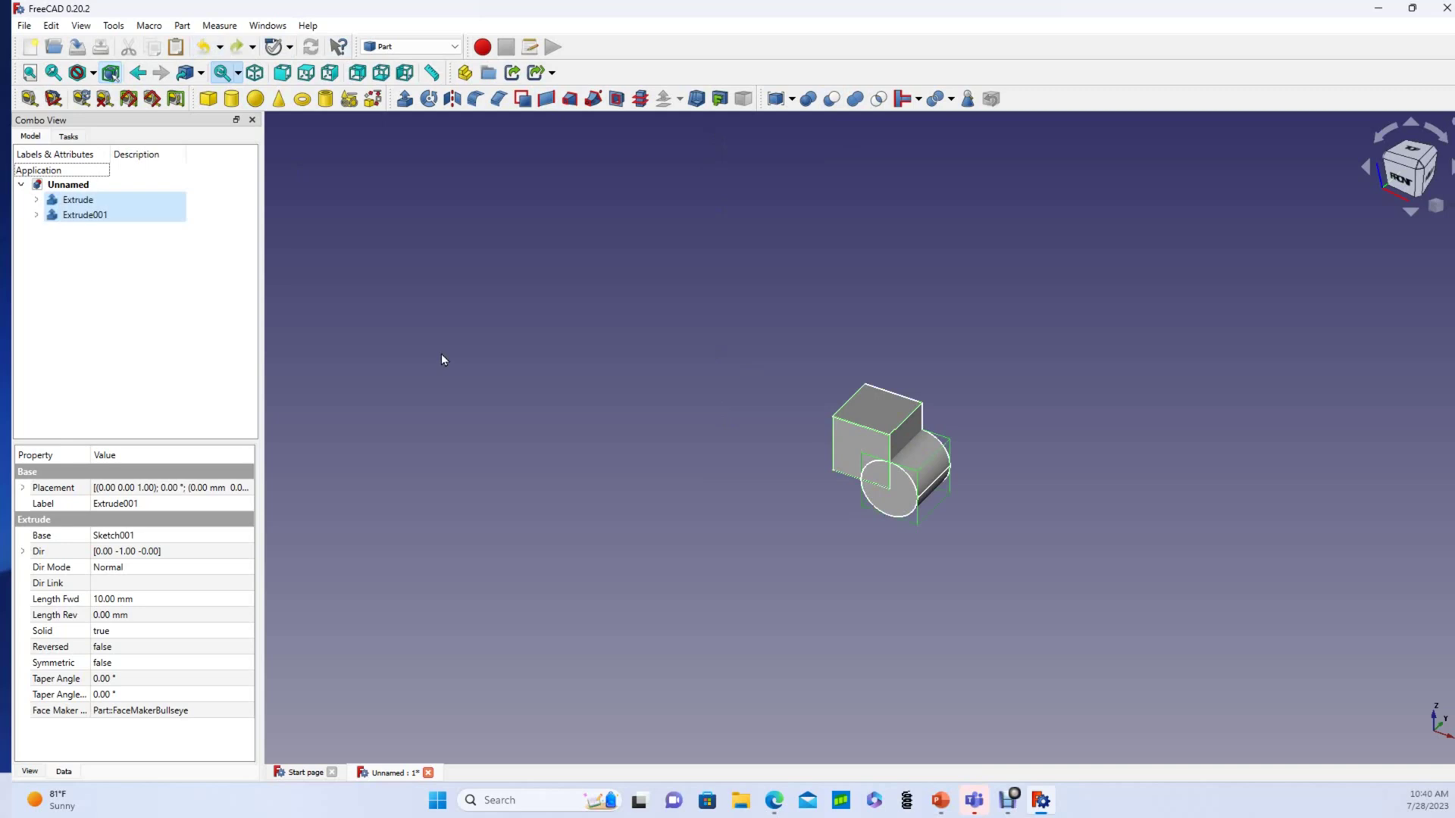
pyautogui.click(614, 297)
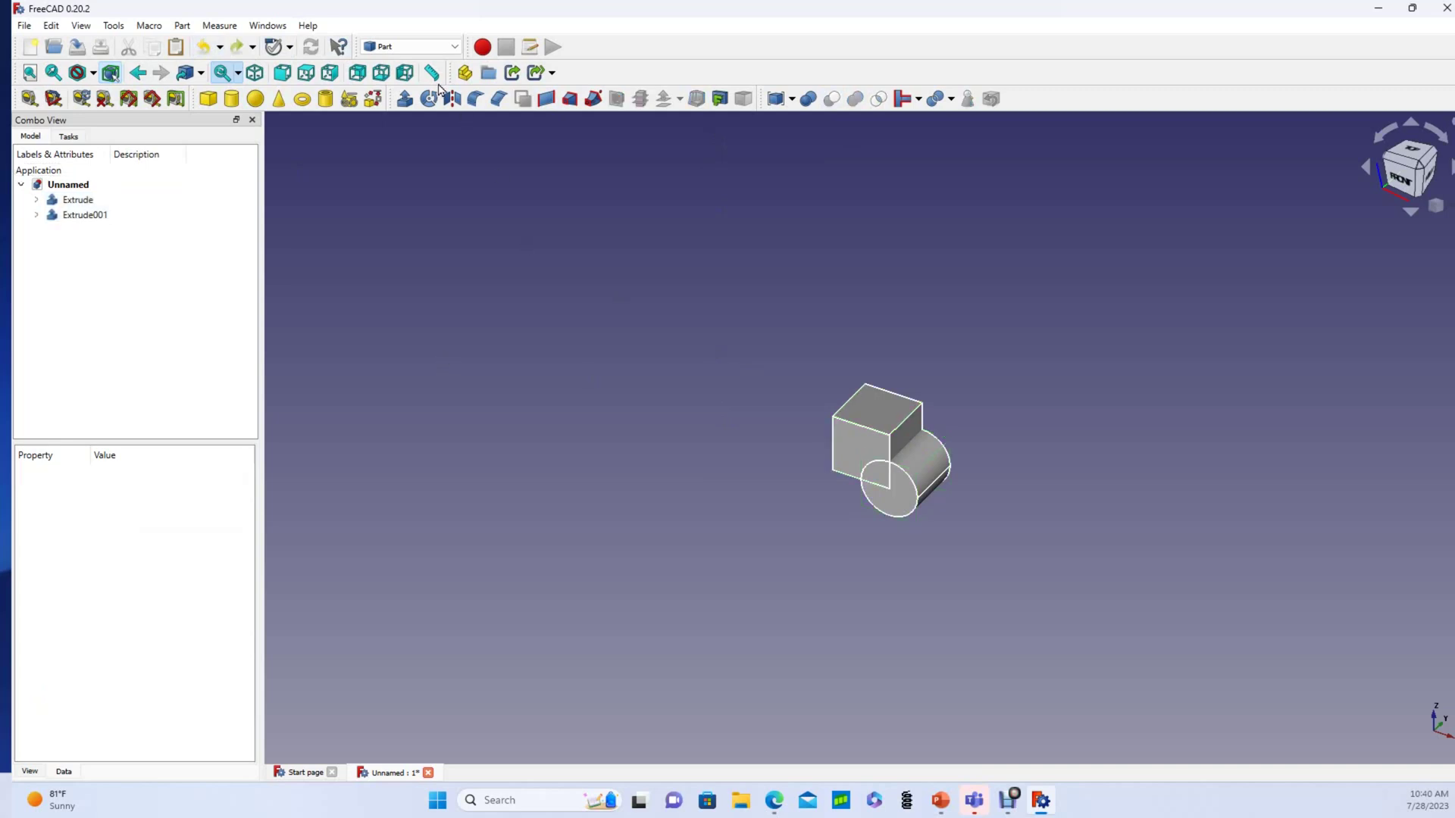
# - Switch to Part Design and bring up the FreeCAD wiki's Part and PartDesign page
pyautogui.click(458, 48)
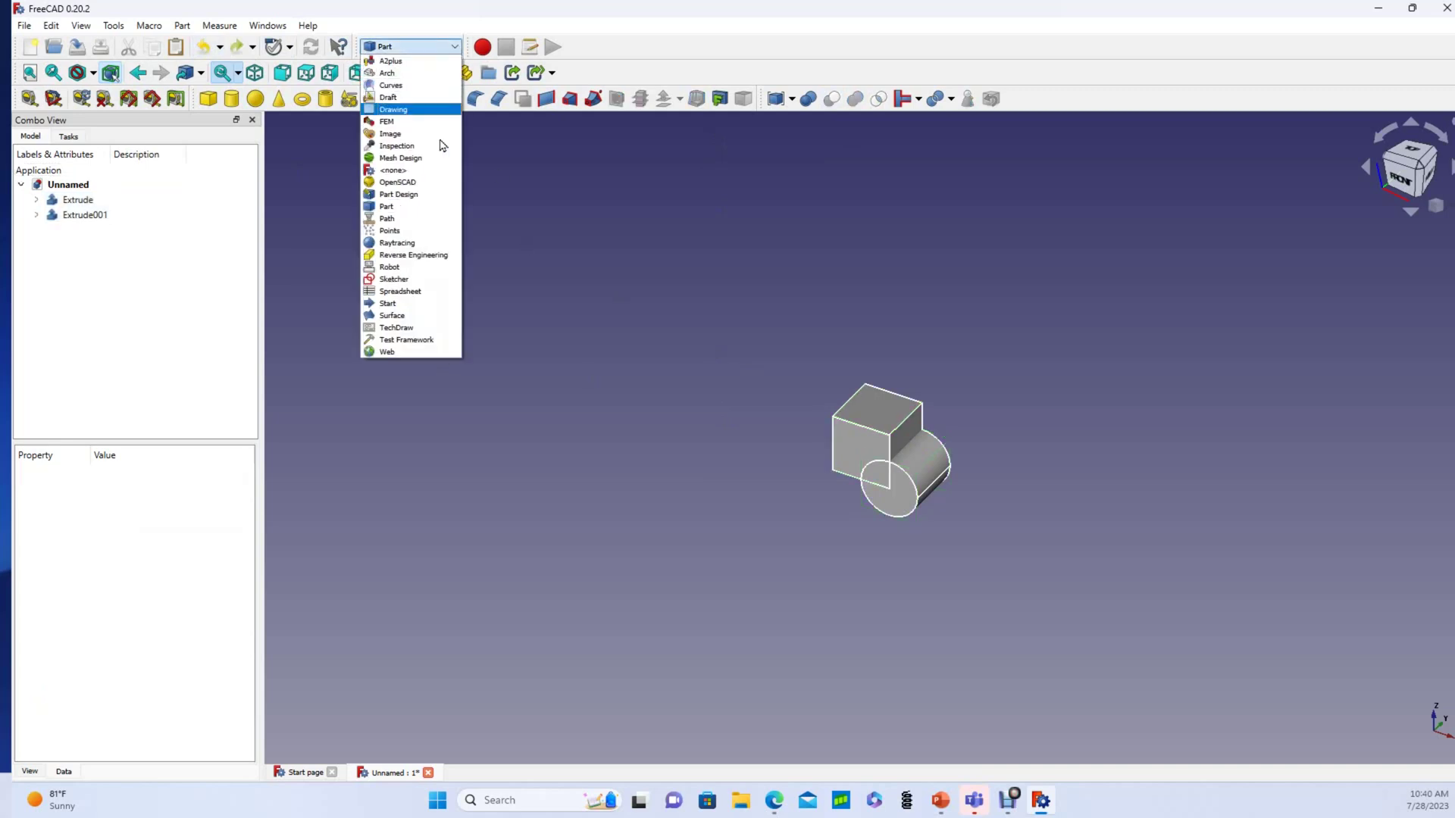
pyautogui.click(423, 195)
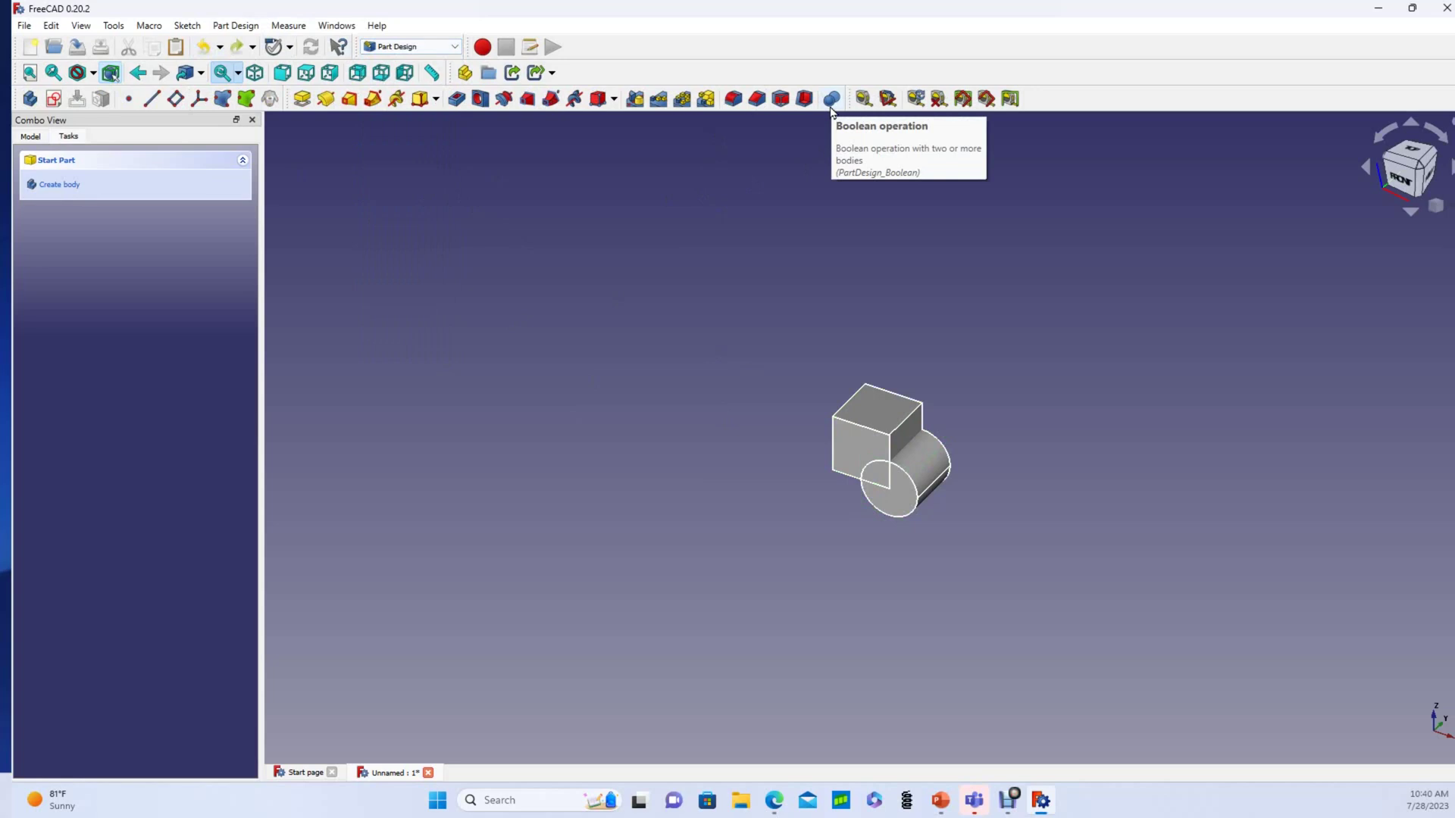
pyautogui.hotkey('alt', 'Tab')
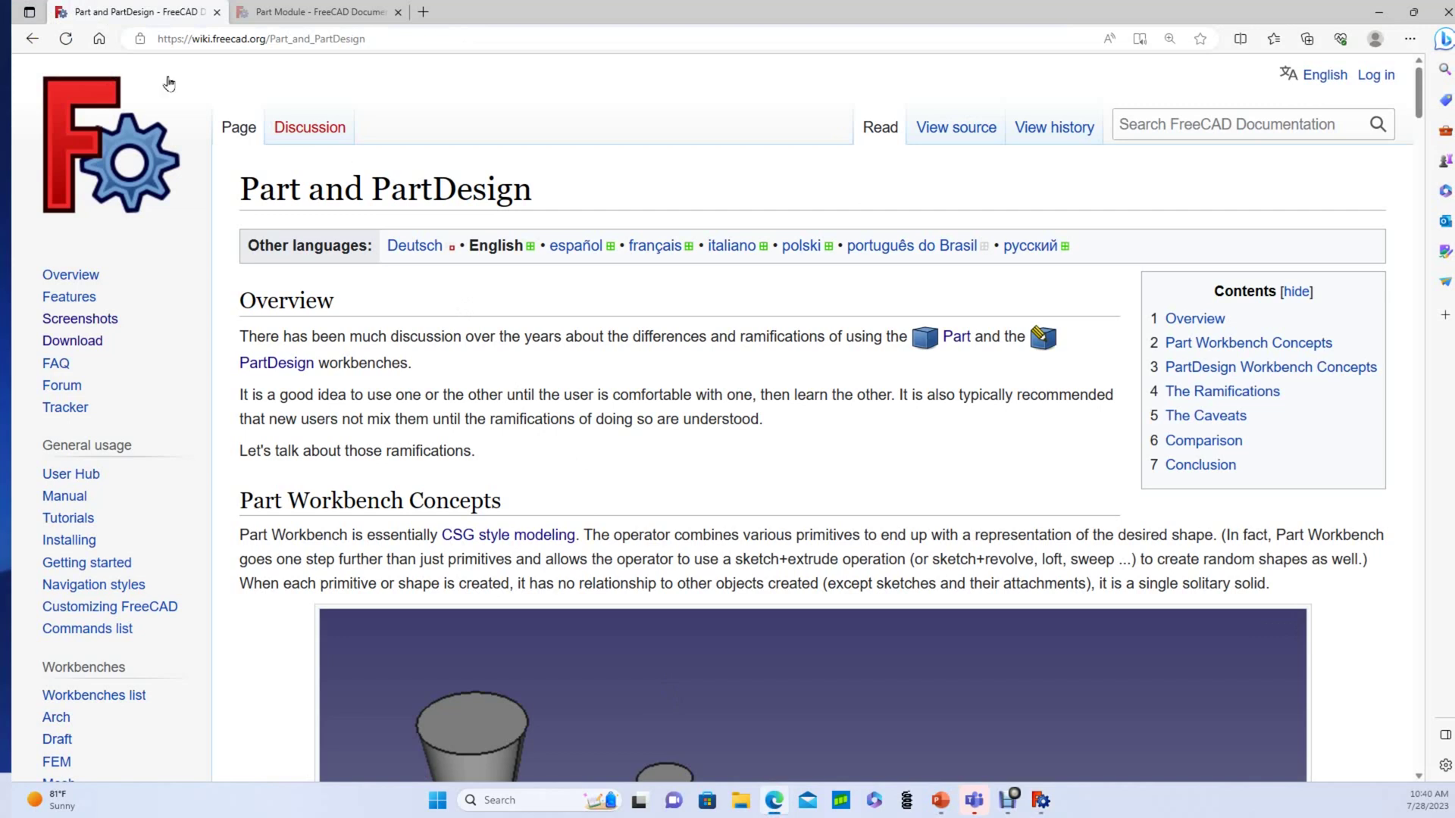
# - Return to the PartDesign Workbench wiki page and find its Boolean tool entry
pyautogui.click(32, 39)
pyautogui.scroll(3, 660, 303)
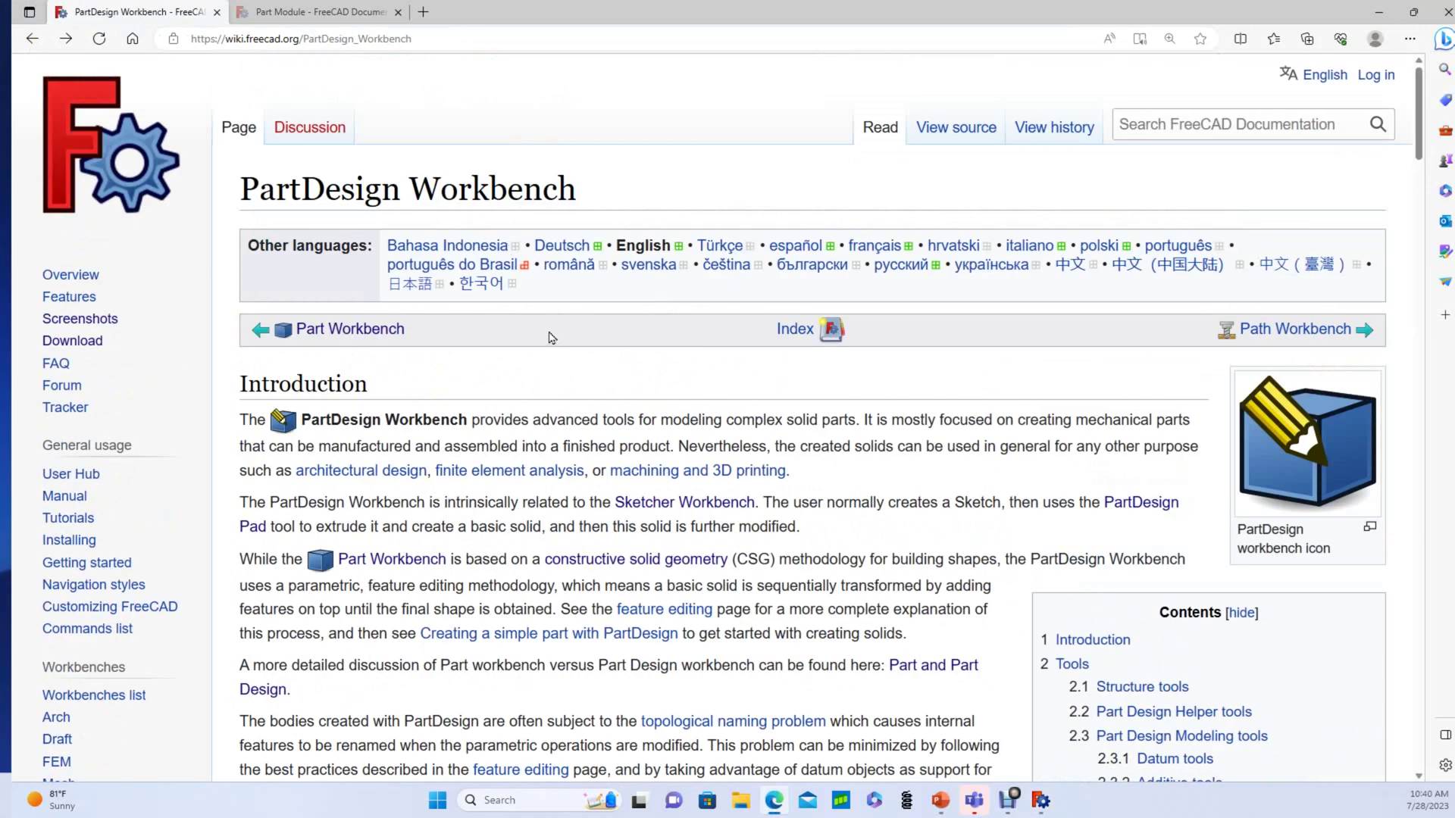
pyautogui.scroll(-20, 551, 338)
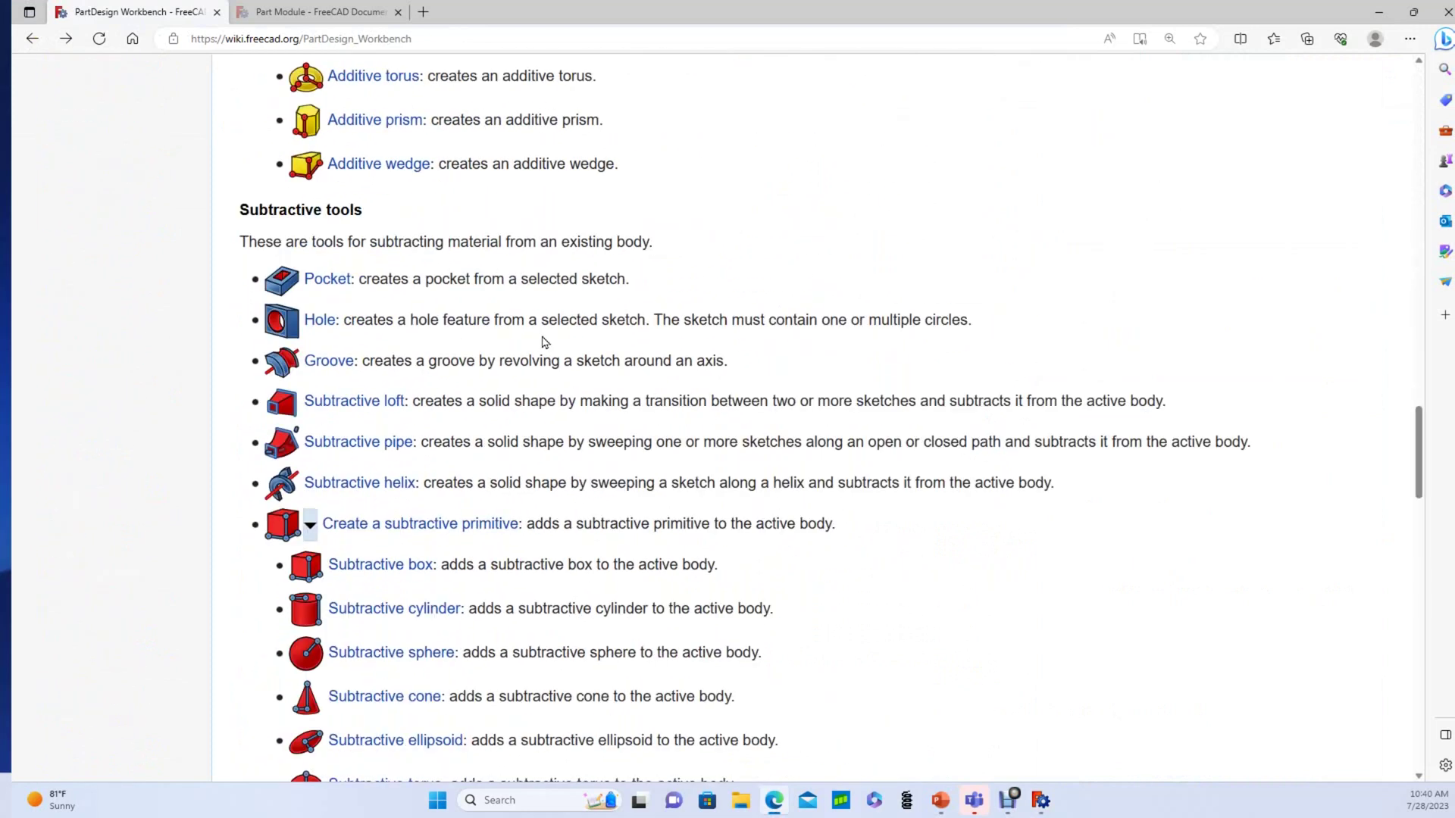
pyautogui.scroll(-20, 544, 343)
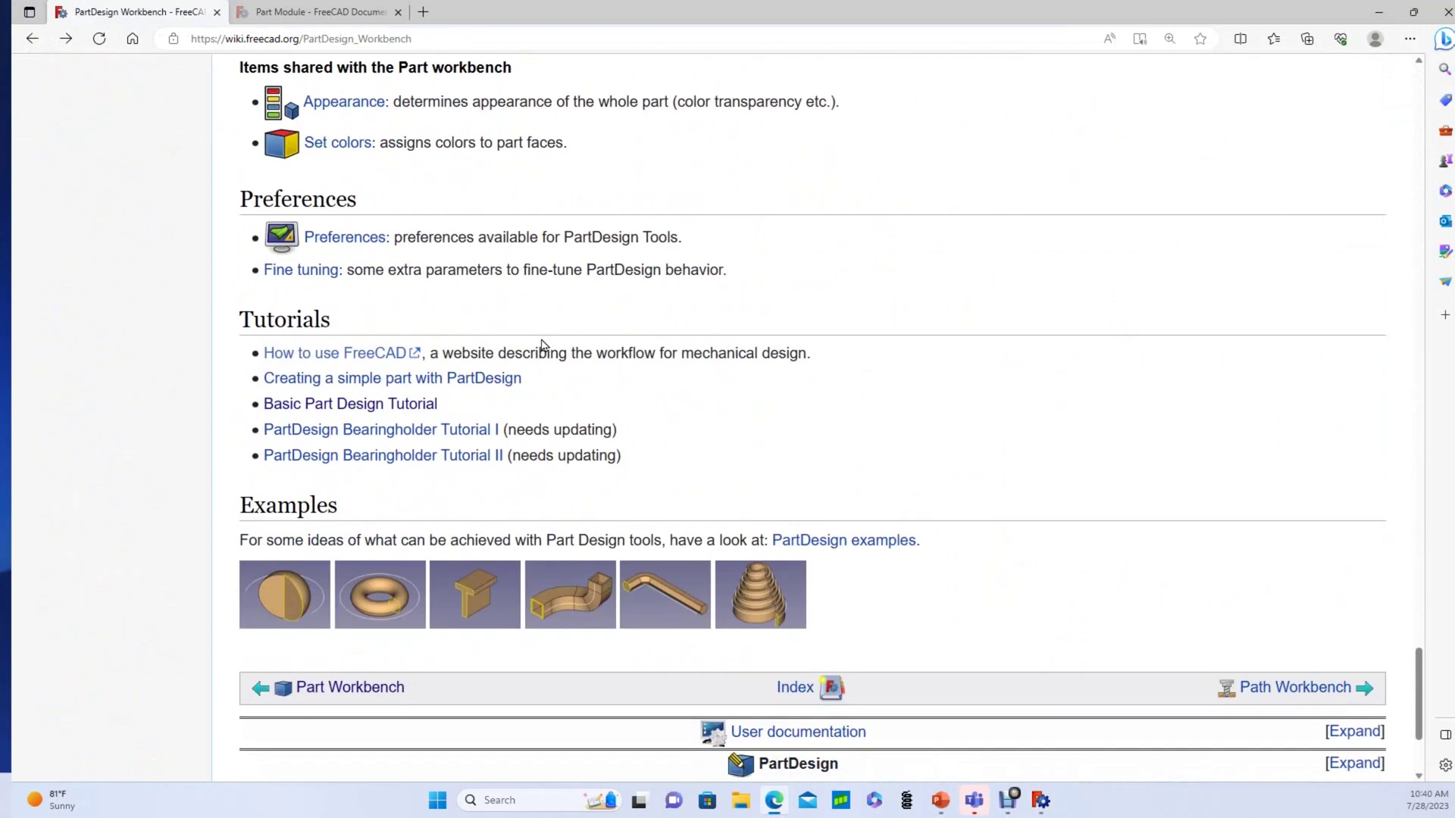
pyautogui.scroll(4, 543, 345)
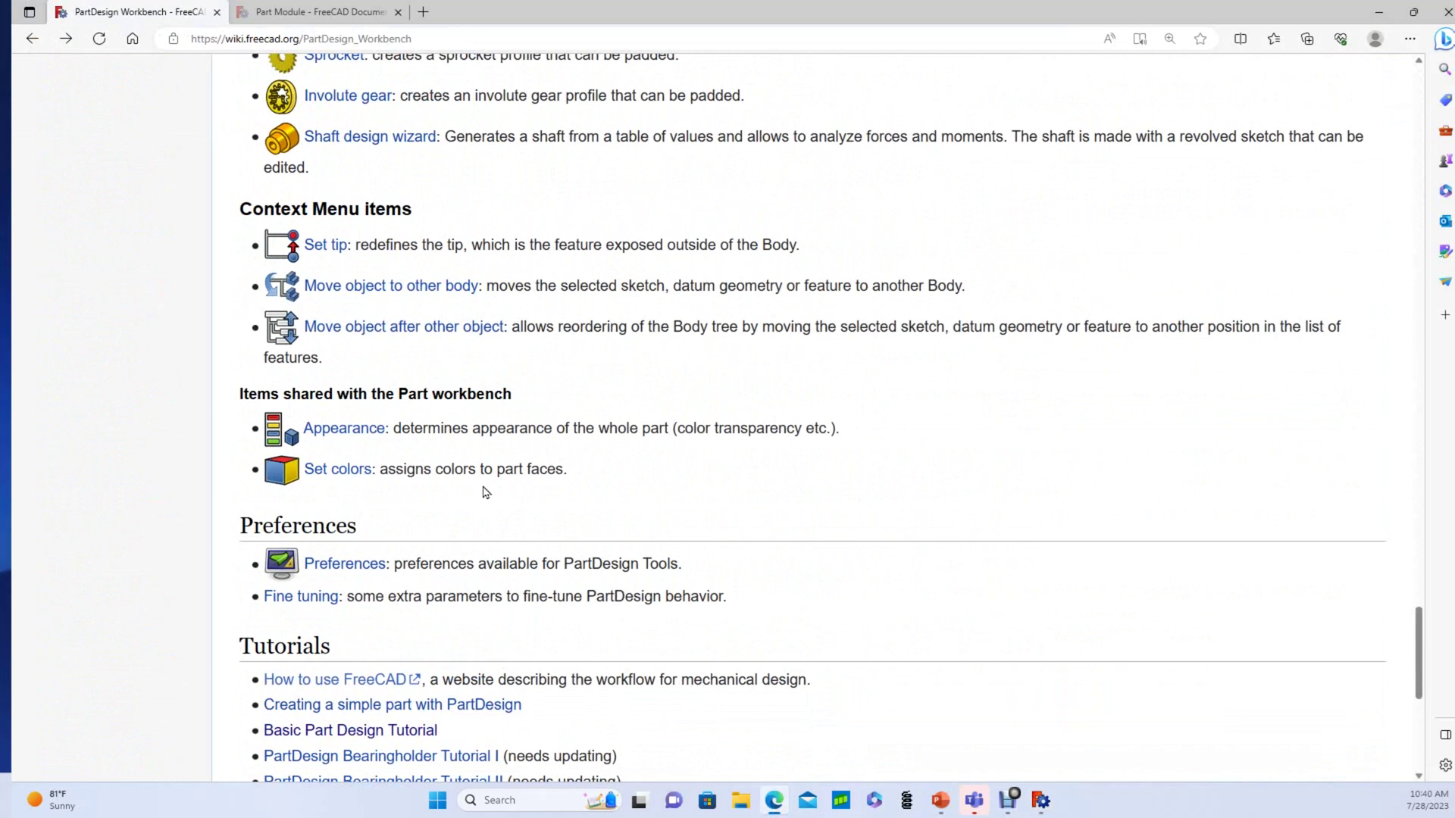
pyautogui.scroll(5, 485, 492)
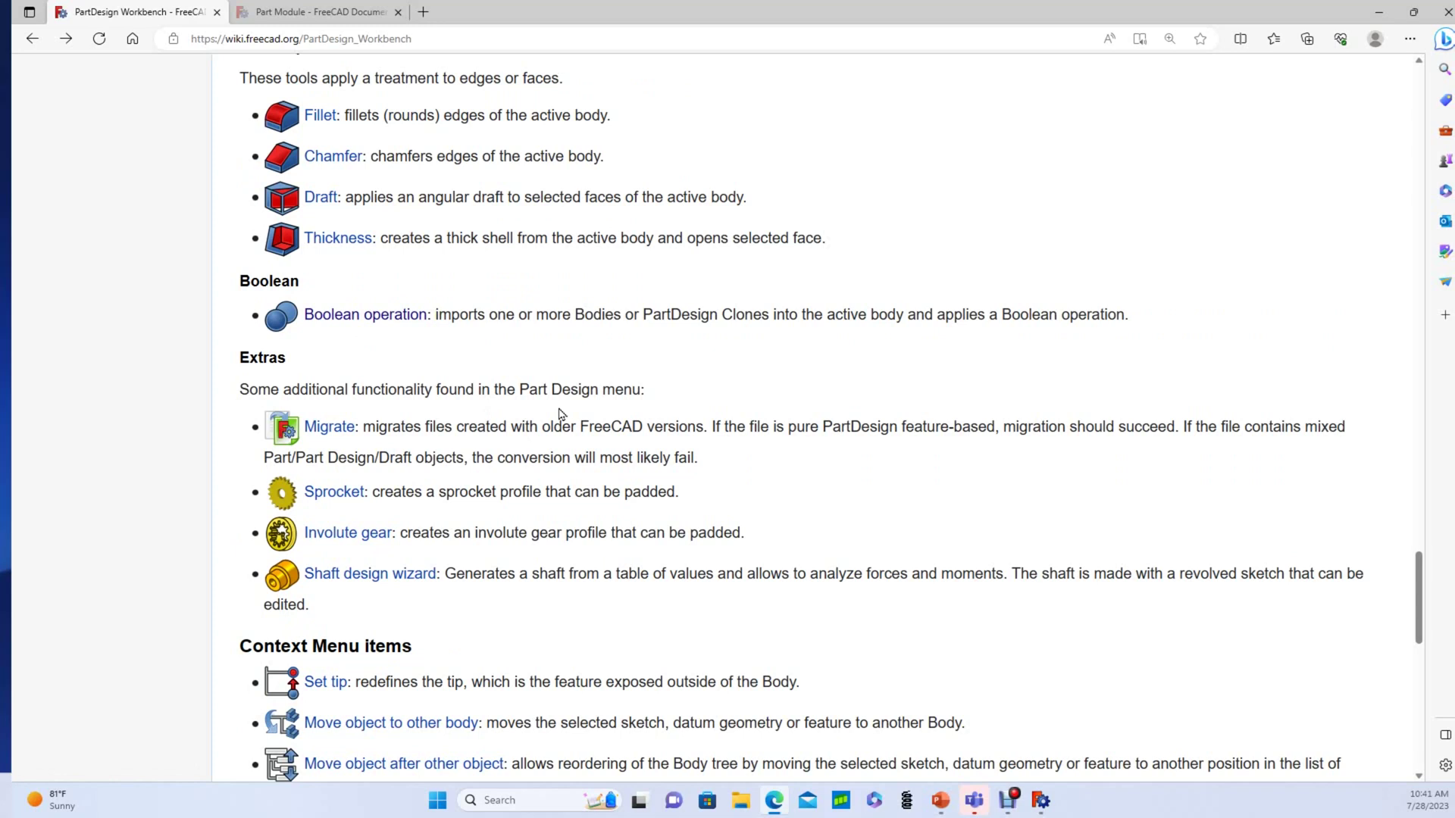
pyautogui.scroll(4, 1082, 541)
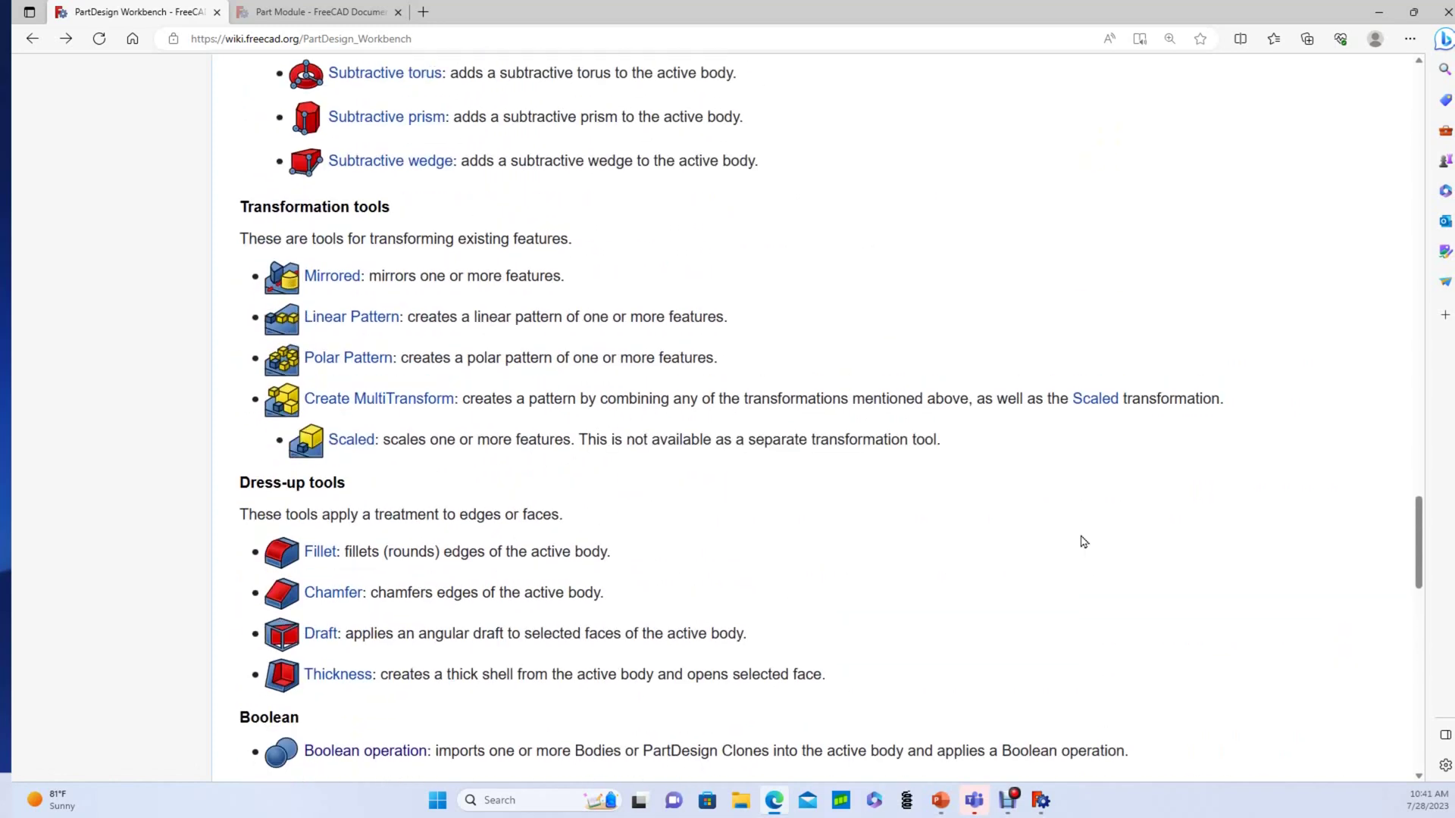
pyautogui.scroll(-1, 1082, 541)
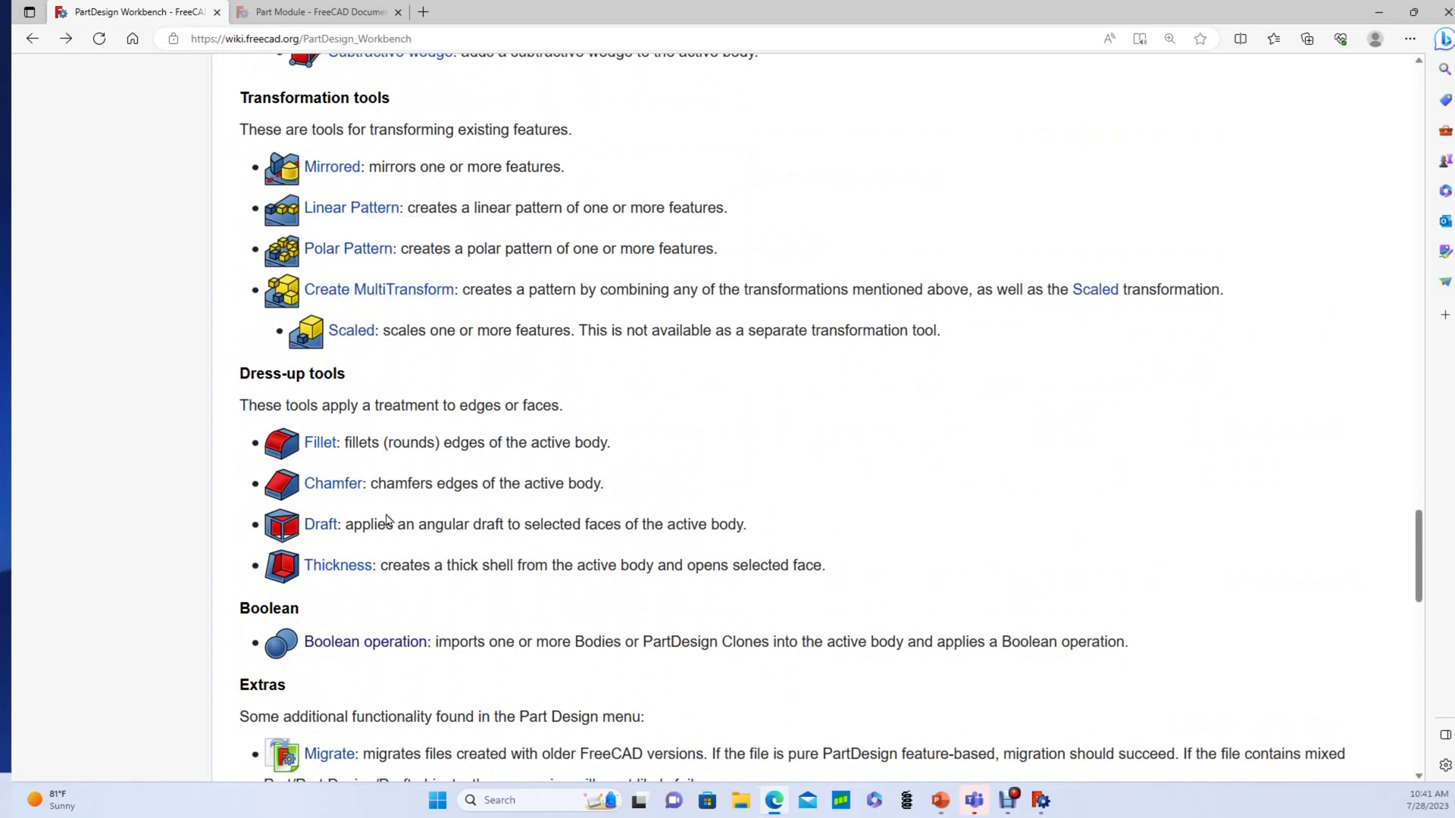
# - Open the PartDesign Boolean wiki page and skim down through its contents
pyautogui.click(363, 648)
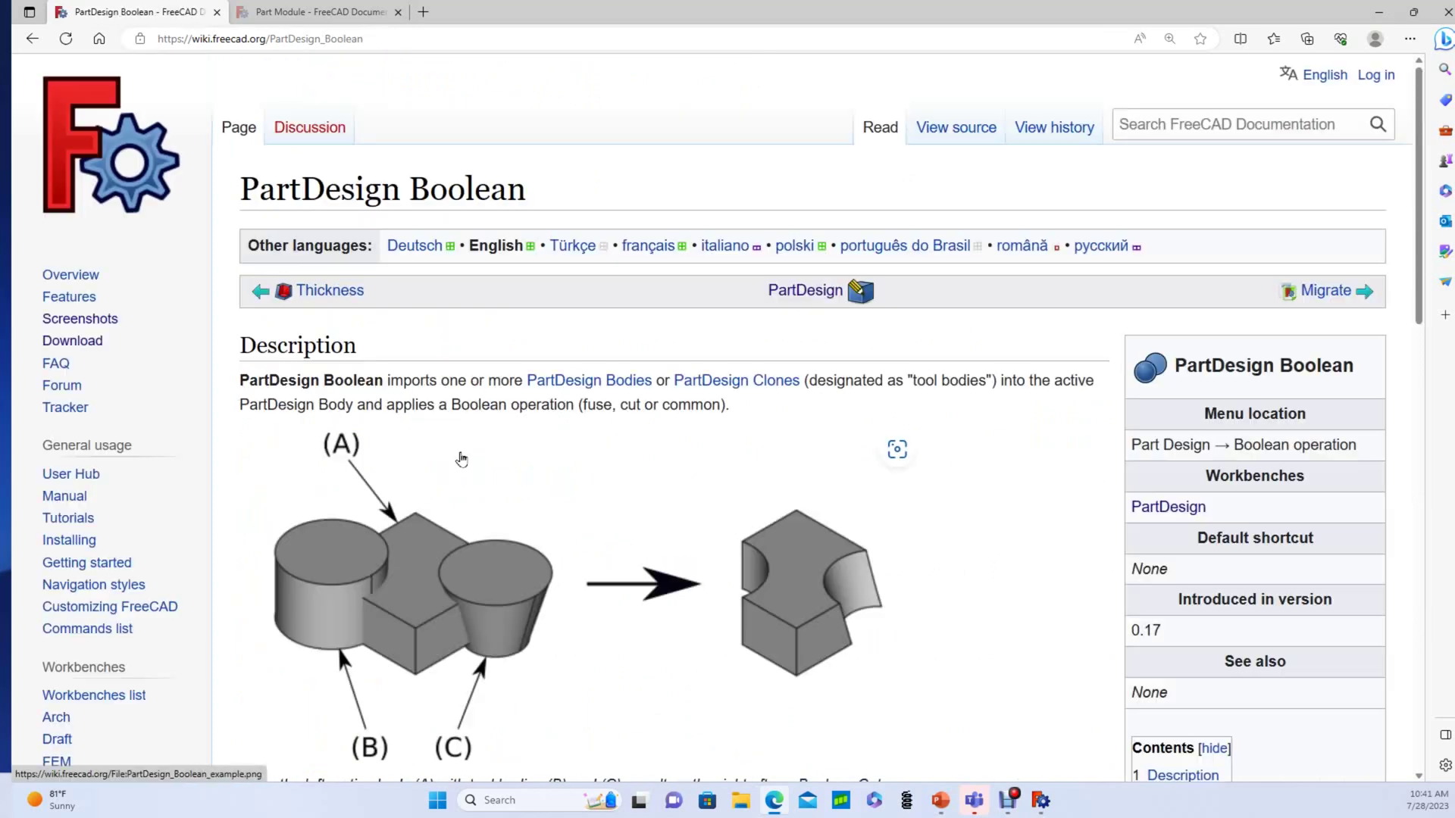
pyautogui.scroll(-15, 462, 455)
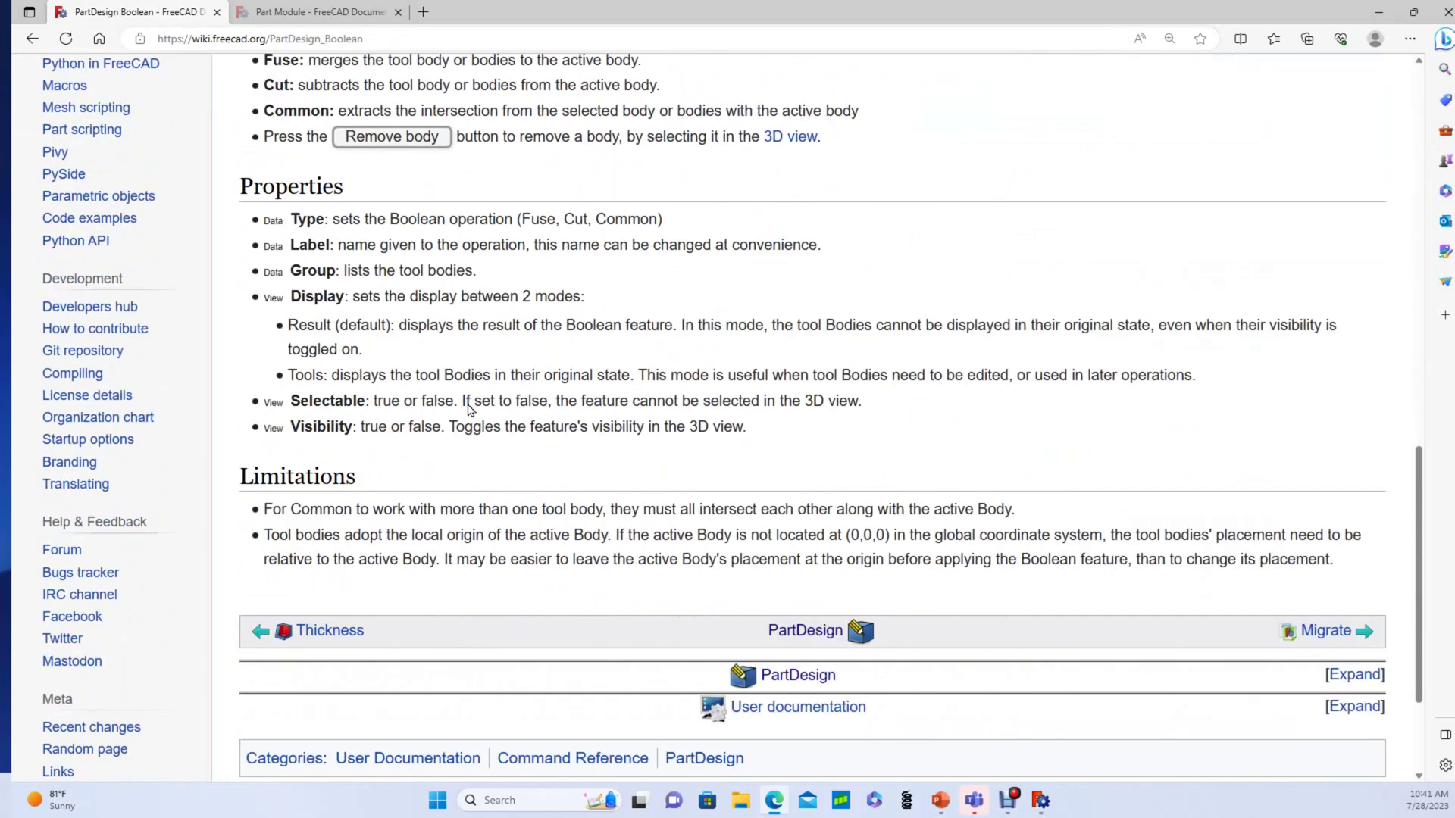
pyautogui.scroll(-3, 466, 408)
pyautogui.moveTo(240, 295); pyautogui.dragTo(359, 295)
pyautogui.scroll(3, 447, 385)
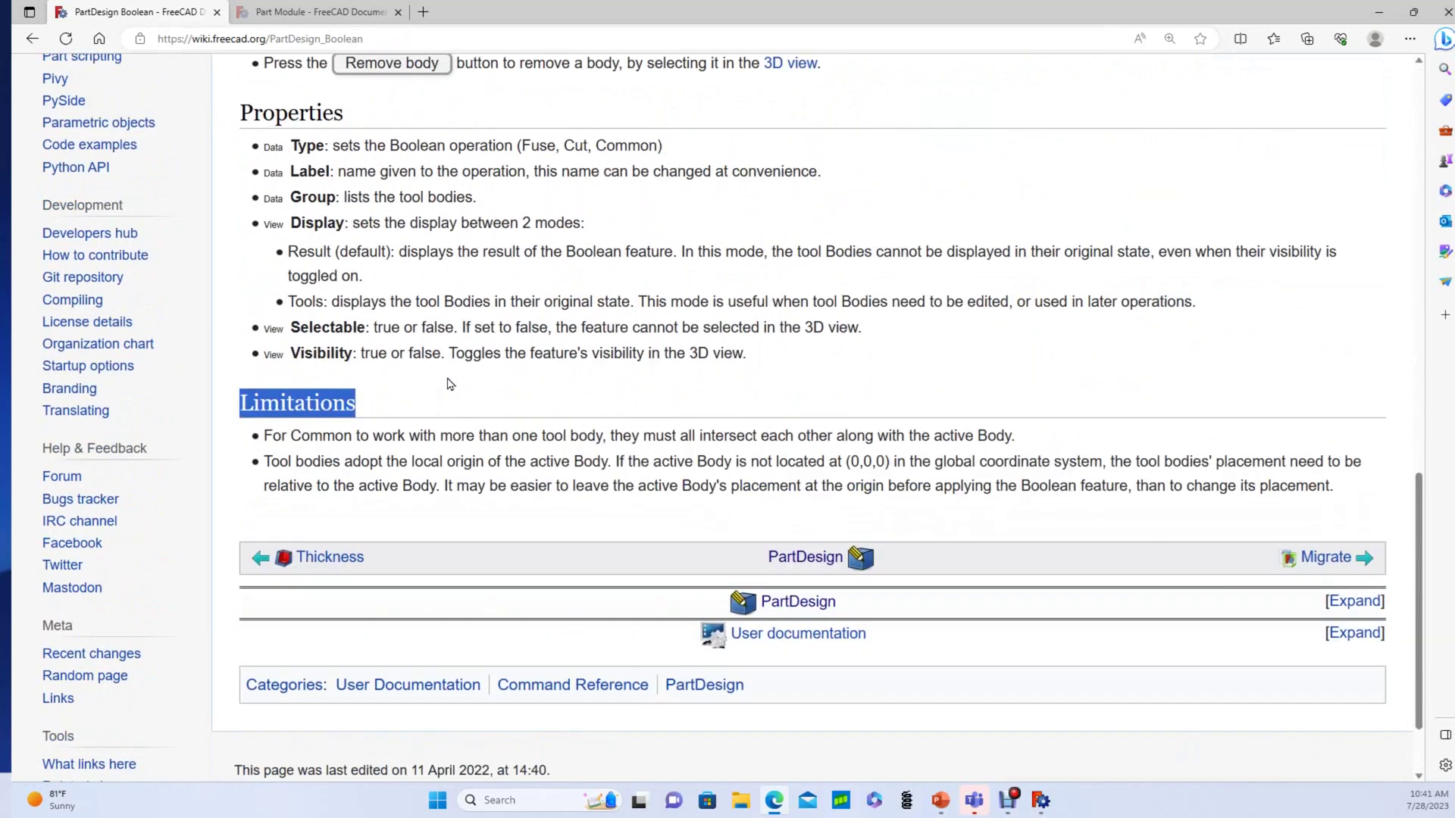
pyautogui.scroll(15, 447, 384)
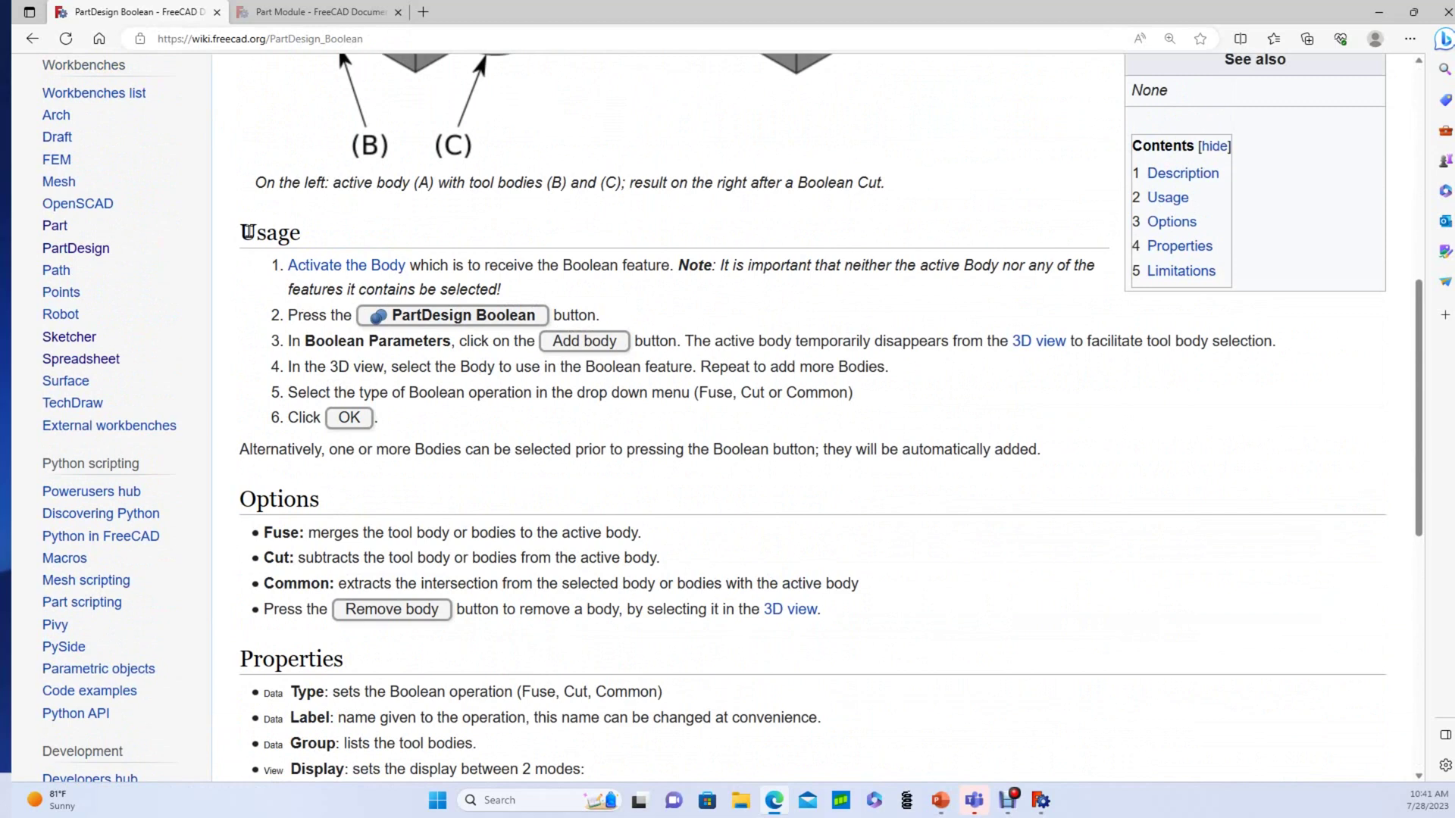
# - Highlight the Limitations heading and the Common multi-tool-body limitation sentence
pyautogui.moveTo(246, 232); pyautogui.dragTo(306, 242)
pyautogui.click(239, 231)
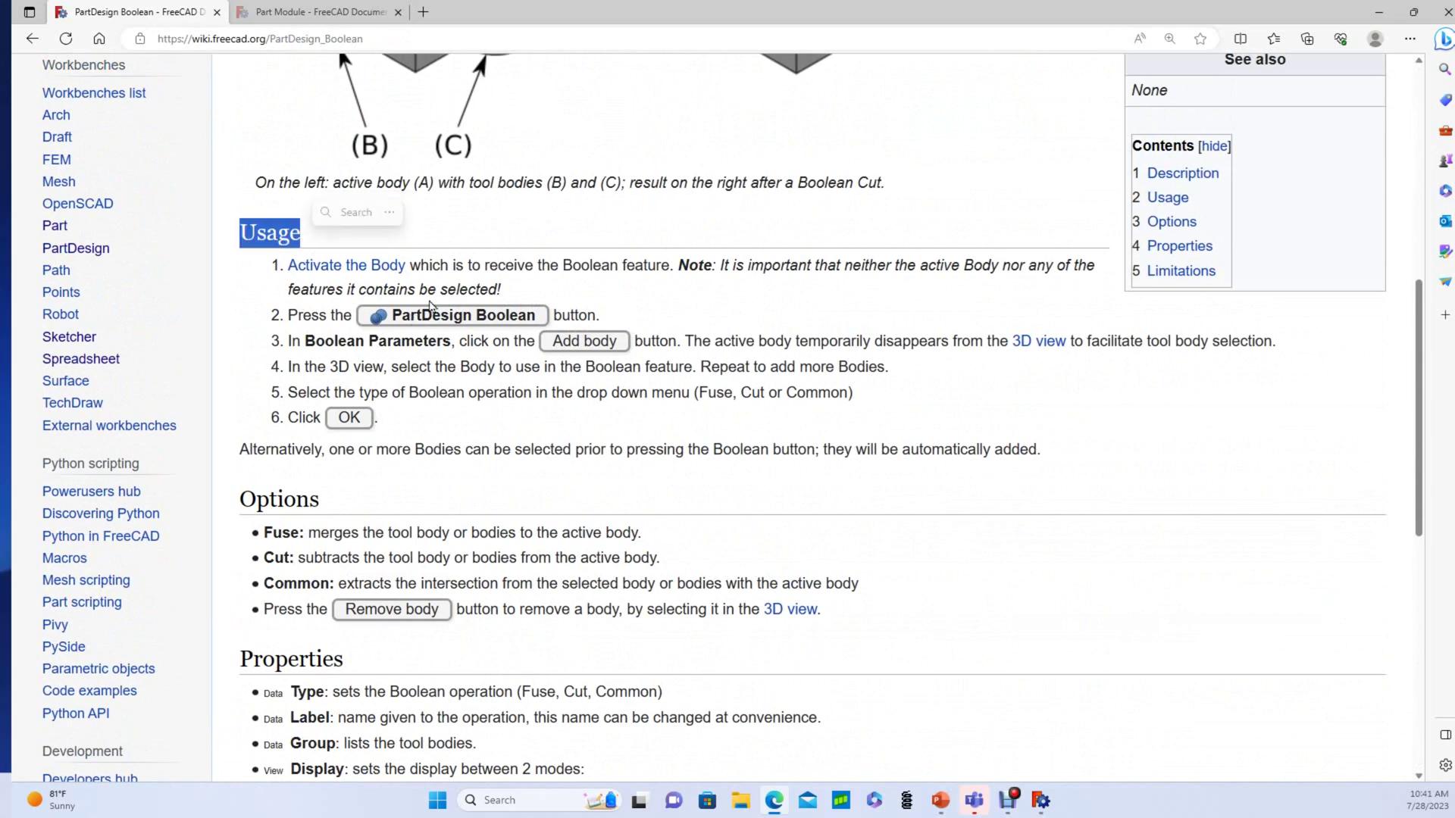
pyautogui.scroll(-6, 422, 357)
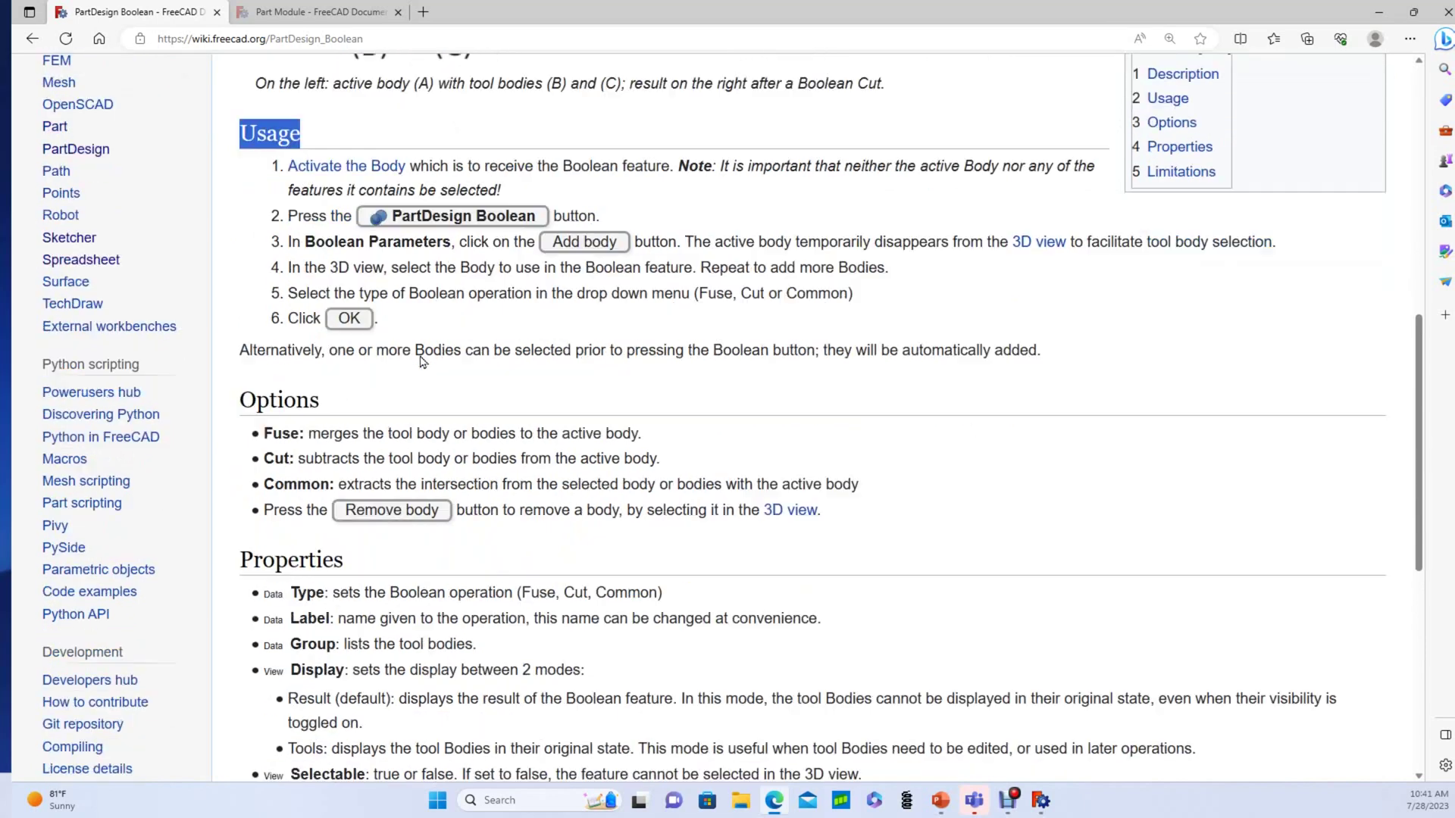
pyautogui.moveTo(242, 402); pyautogui.dragTo(356, 404)
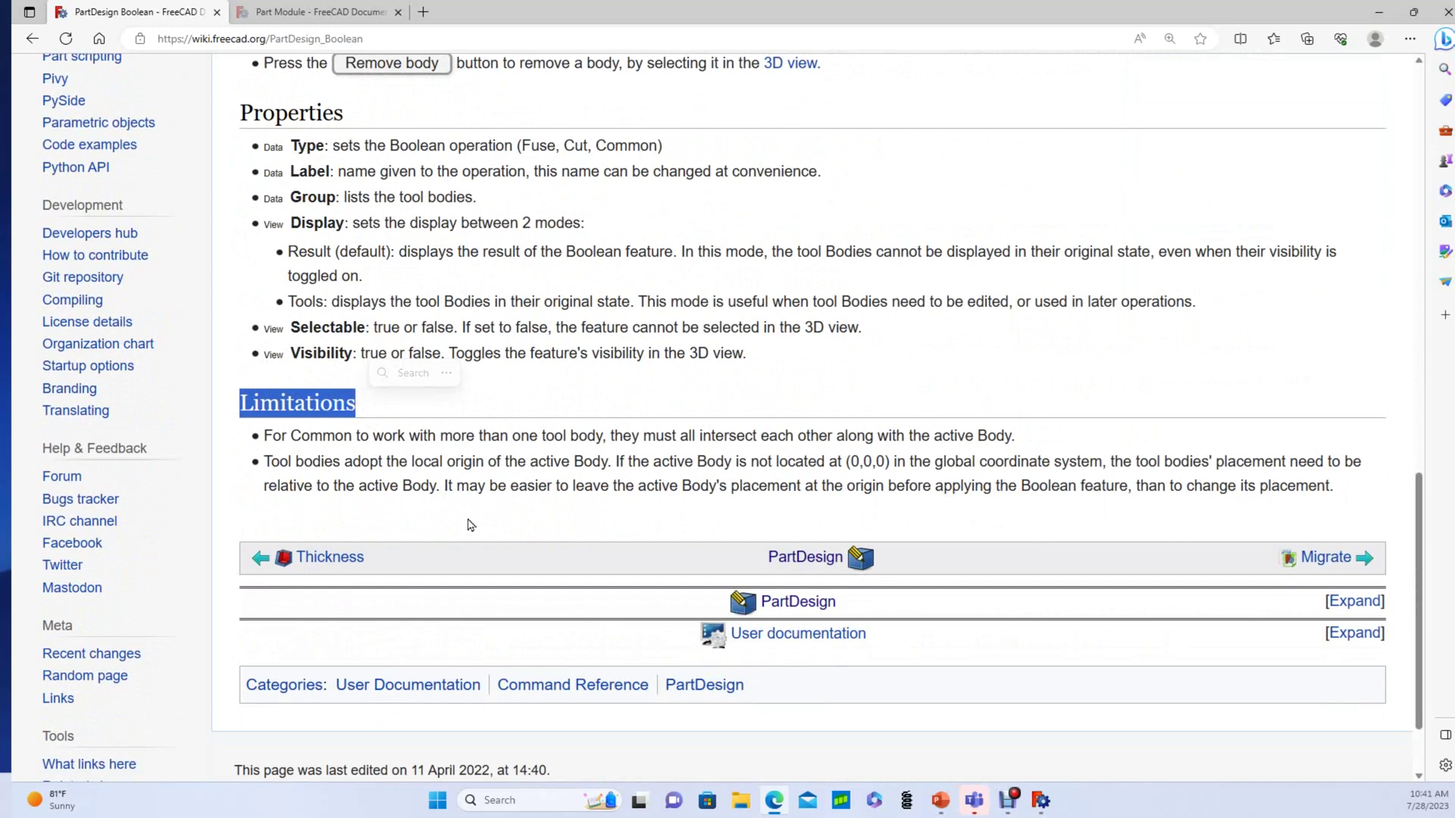
pyautogui.moveTo(291, 436); pyautogui.dragTo(606, 436)
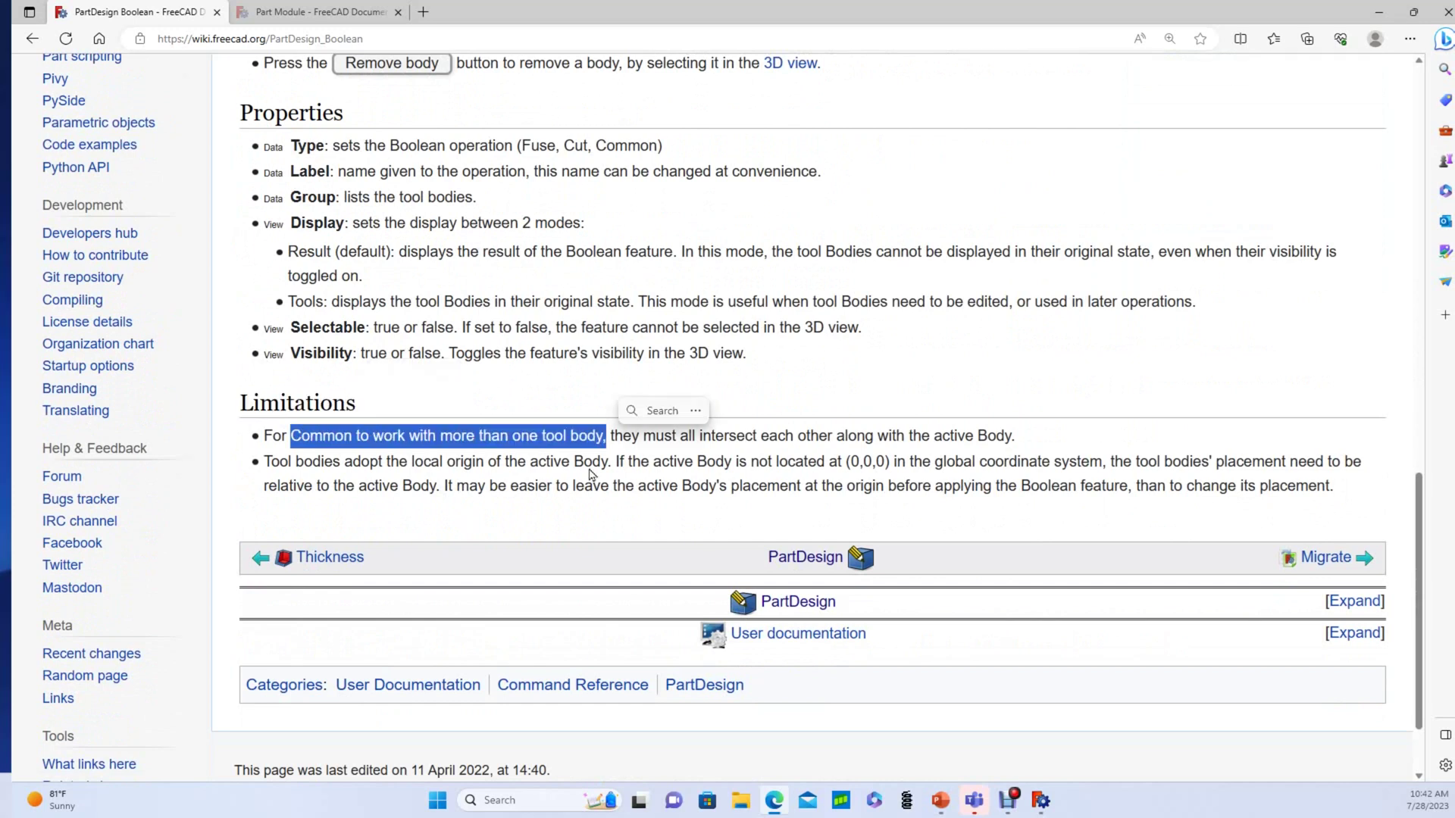